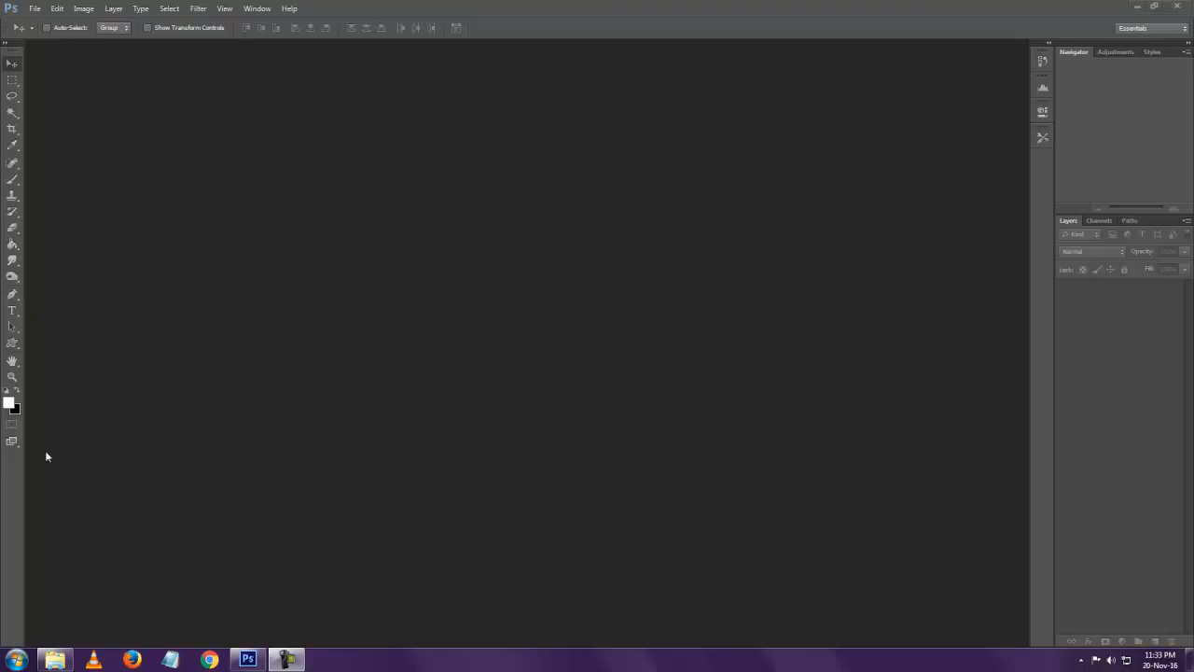
{"action": "left_click", "coordinate": [256, 9]}
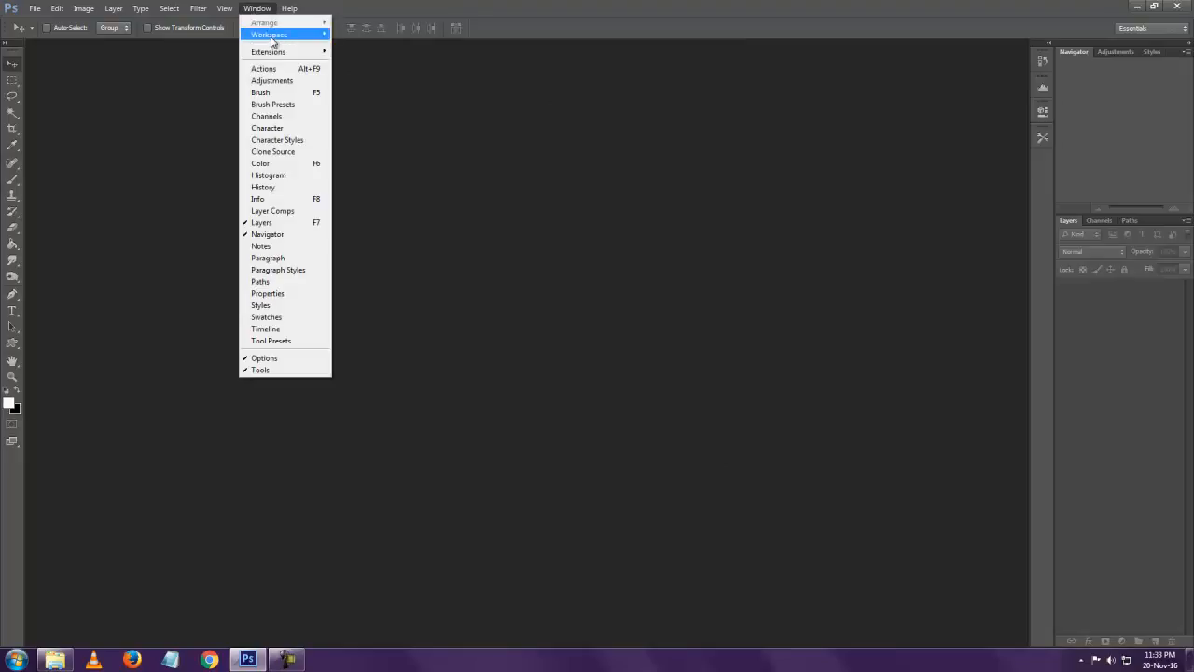
{"action": "mouse_move", "coordinate": [284, 37]}
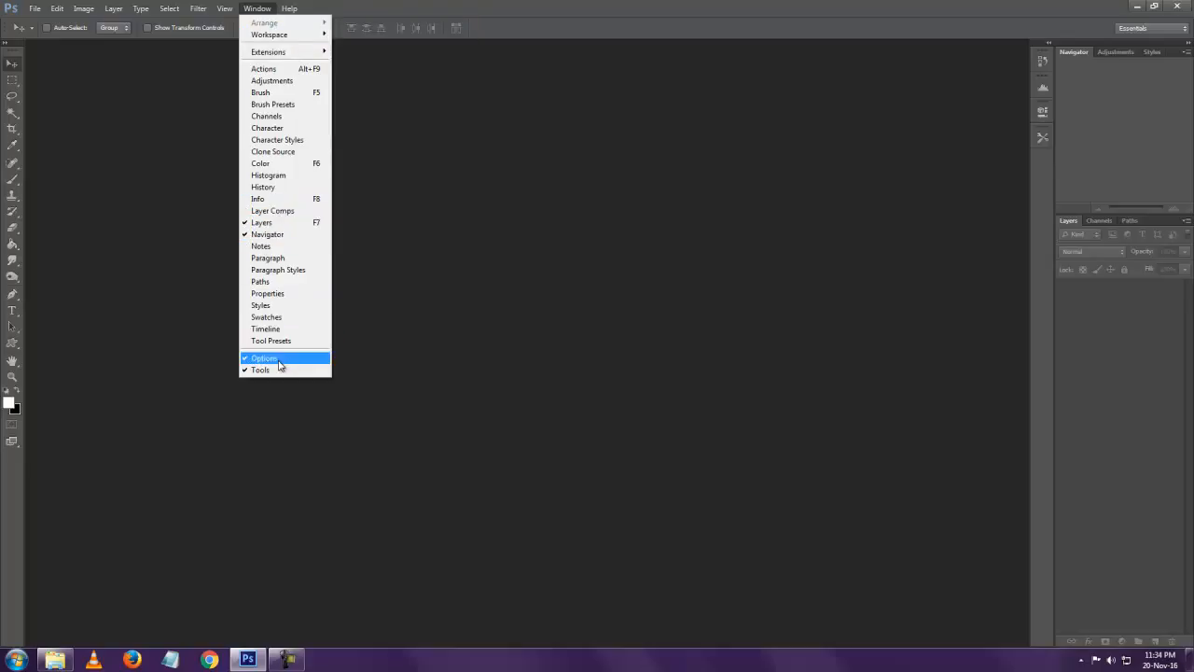
{"action": "left_click", "coordinate": [432, 348]}
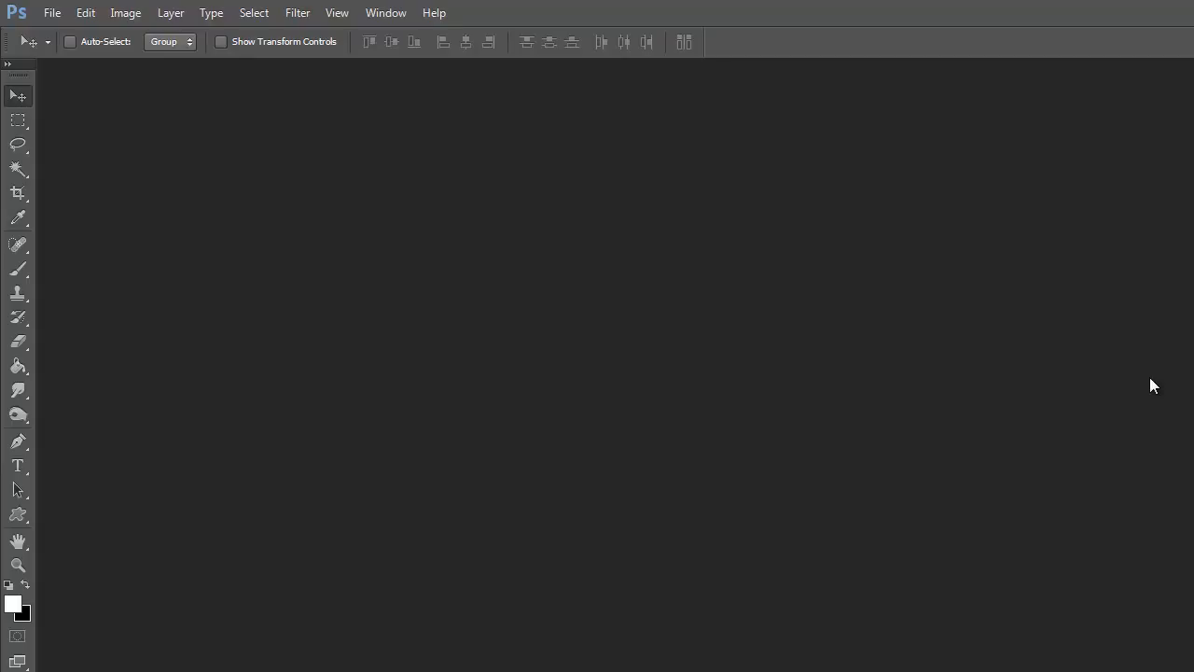
Open the photo DSC04390.JPG from the Images folder.
{"action": "left_click", "coordinate": [52, 15]}
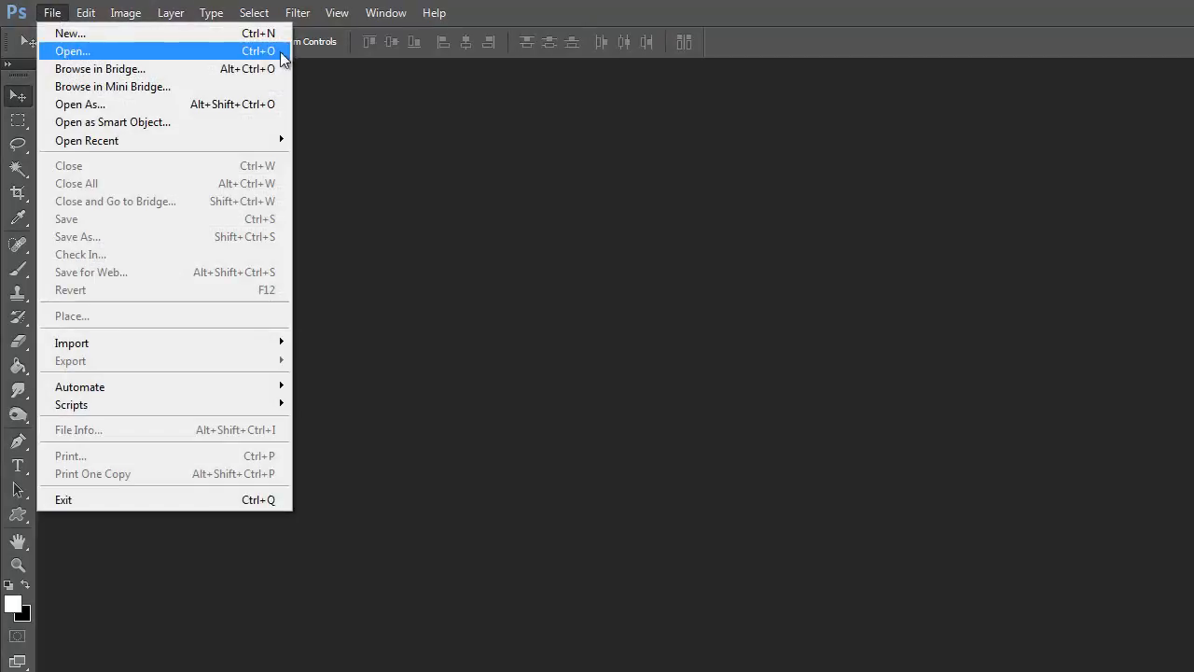
{"action": "left_click", "coordinate": [106, 47]}
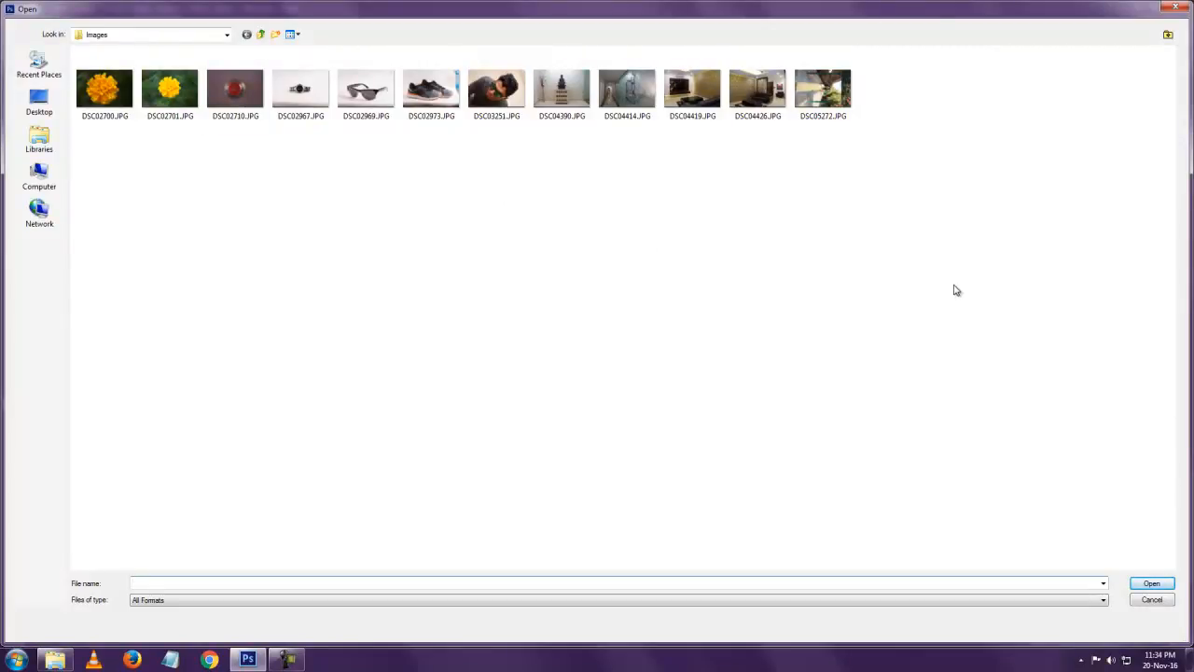
{"action": "left_click", "coordinate": [573, 105]}
{"action": "left_click", "coordinate": [1149, 584]}
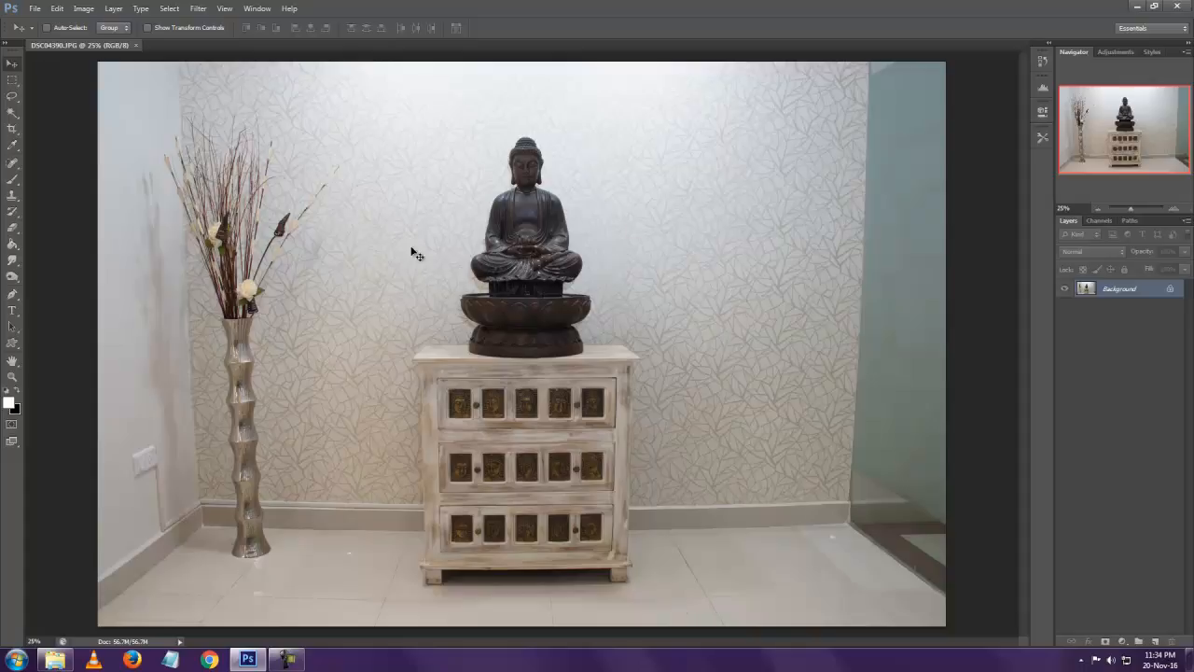
Crop the photo from both sides to a narrow portrait frame around the Buddha statue and its cabinet, keeping the full height.
{"action": "left_click", "coordinate": [12, 129]}
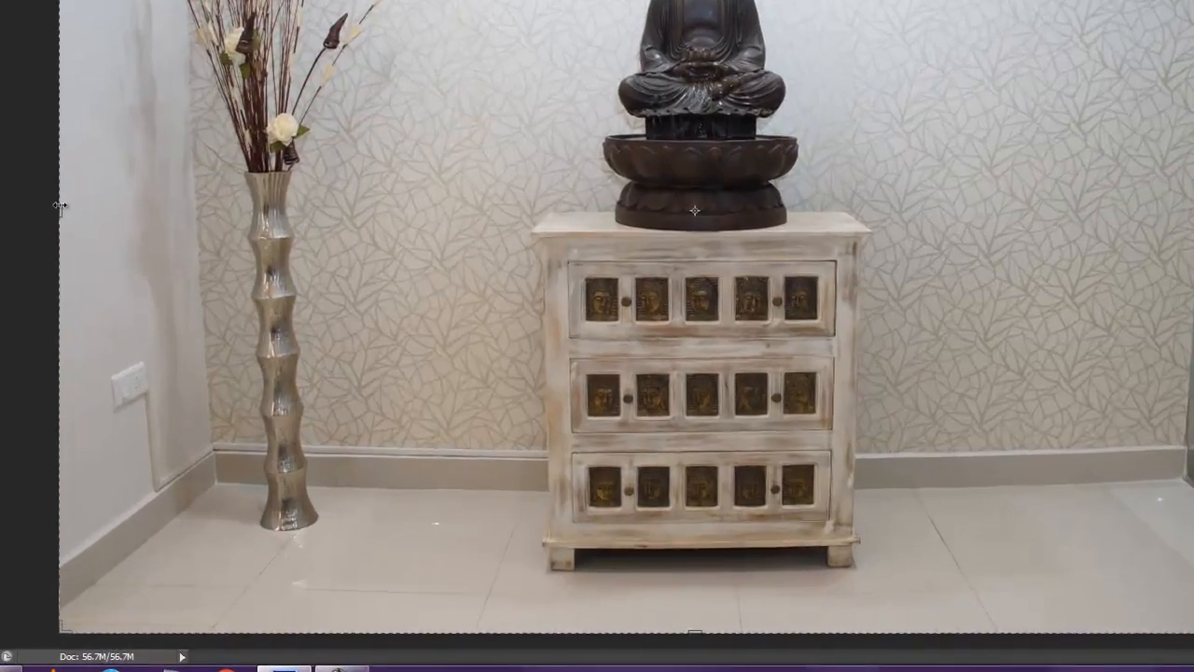
{"action": "left_click_drag", "start_coordinate": [93, 334], "coordinate": [338, 350]}
{"action": "left_click_drag", "start_coordinate": [241, 218], "coordinate": [280, 224]}
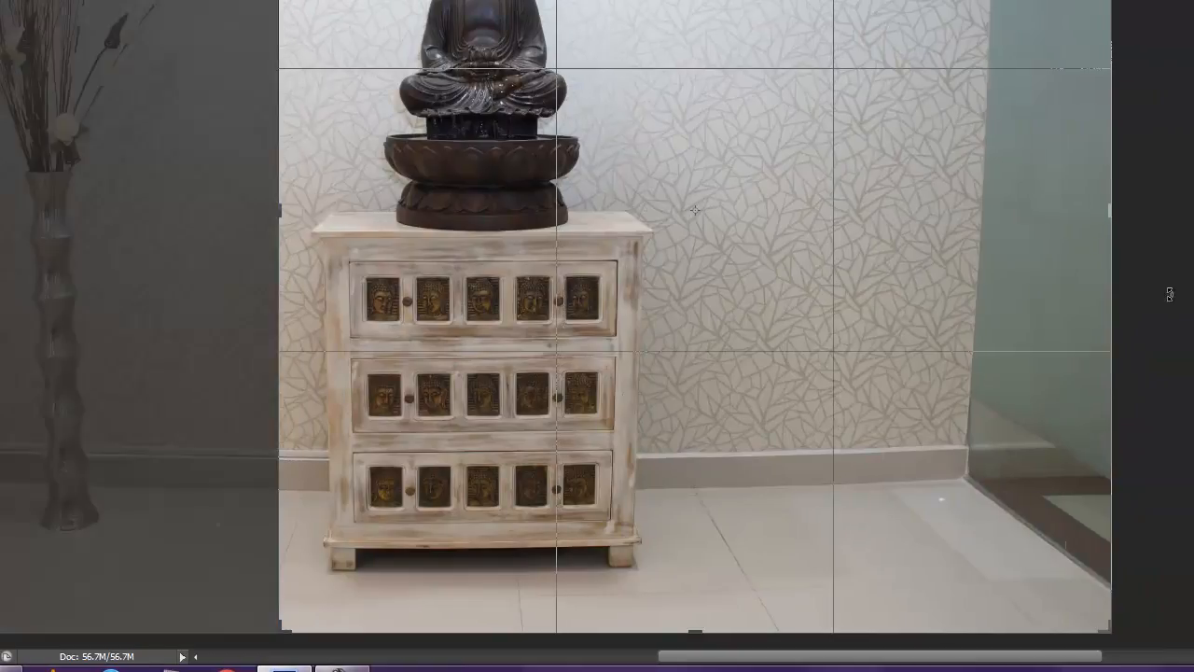
{"action": "left_click_drag", "start_coordinate": [1110, 214], "coordinate": [899, 243]}
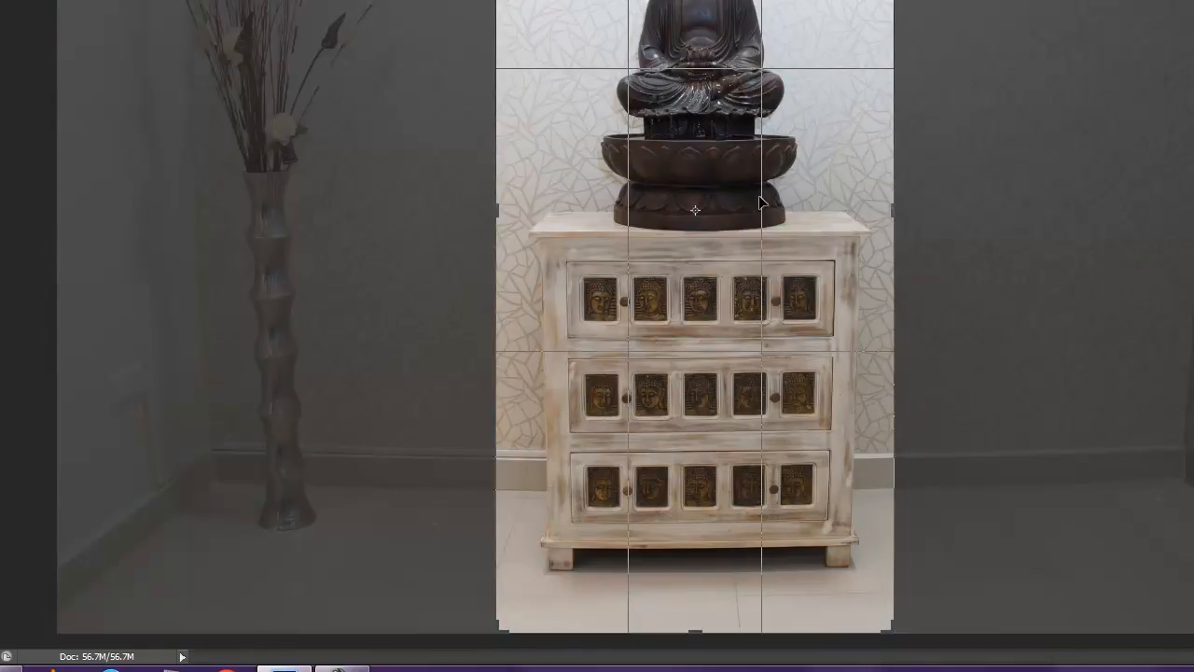
{"action": "key", "text": "Return"}
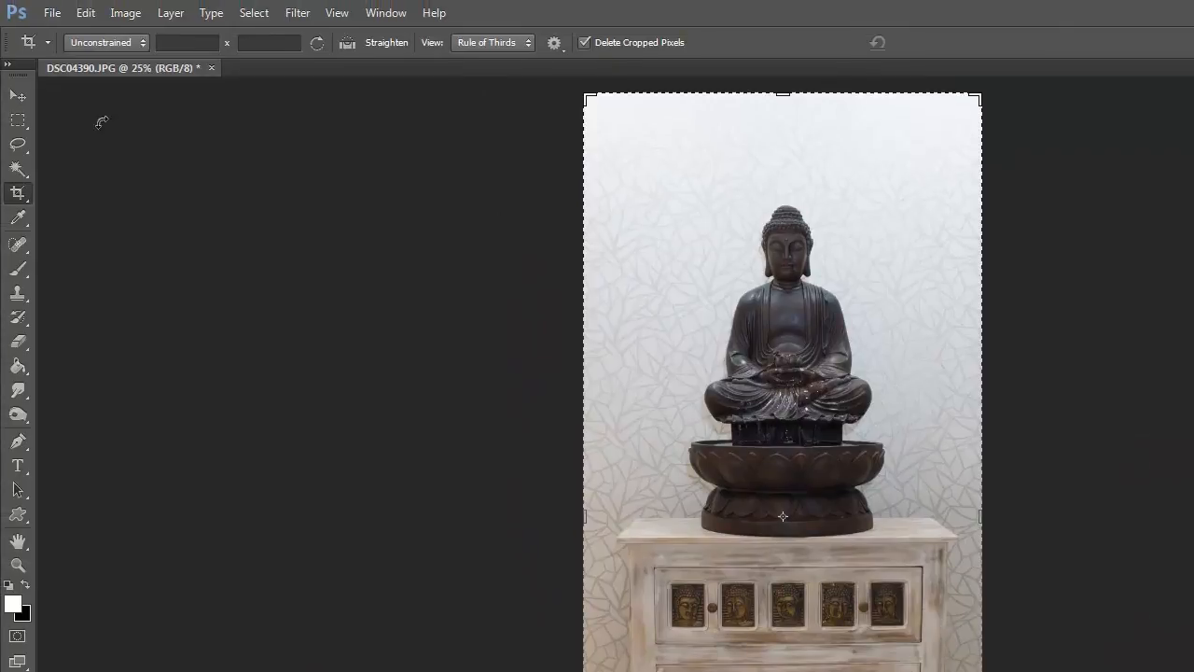
{"action": "key", "text": "v"}
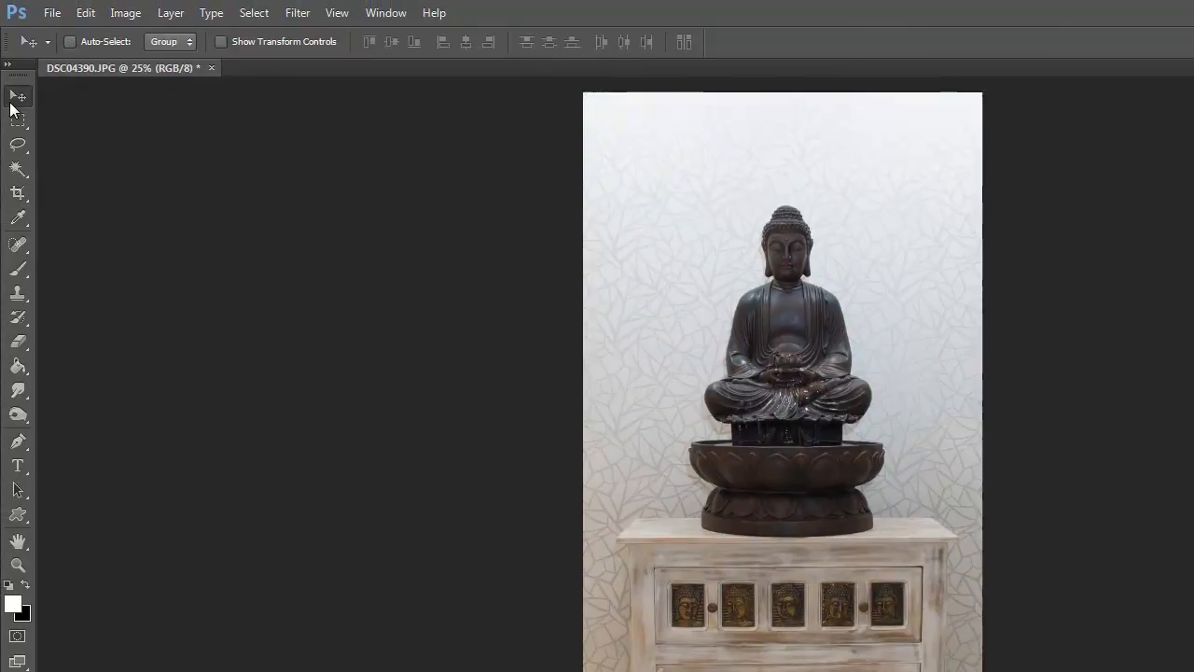
Save the cropped photo in the Images folder as a new JPEG named example1.jpg with Maximum quality.
{"action": "left_click", "coordinate": [51, 14]}
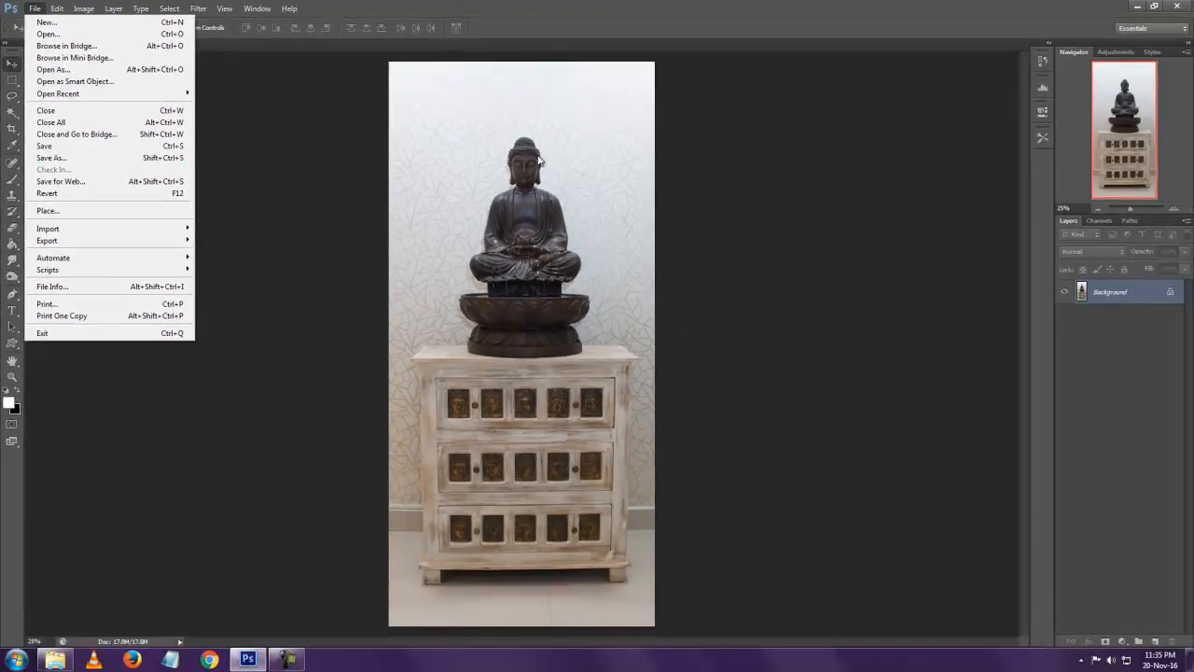
{"action": "left_click", "coordinate": [627, 219]}
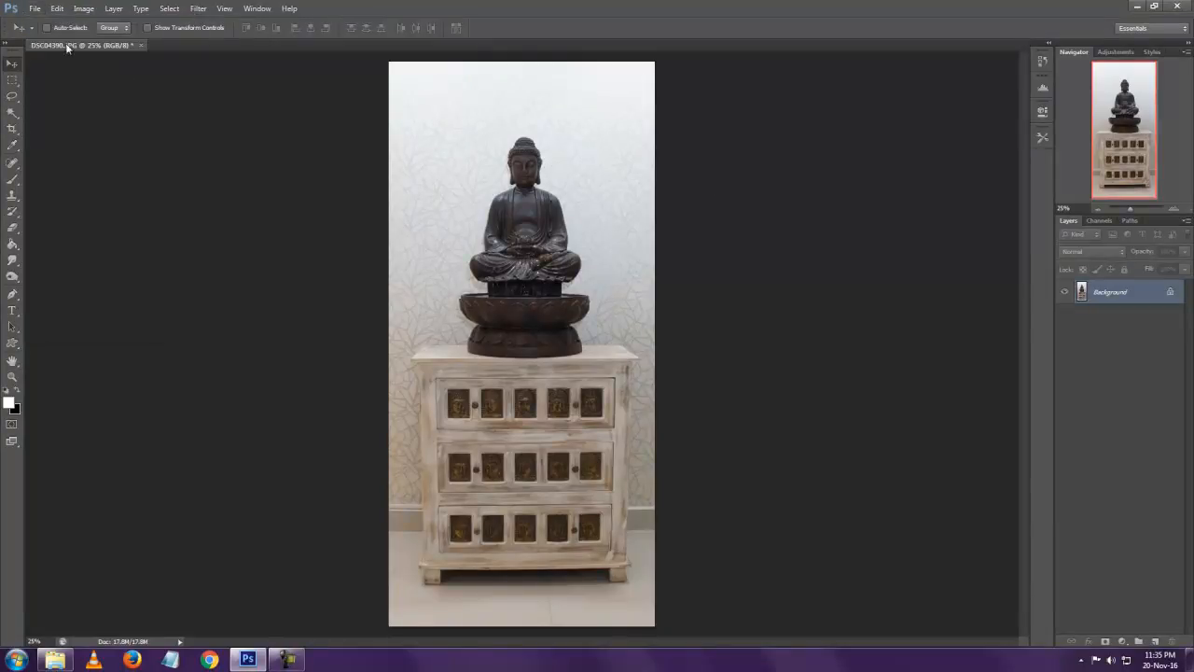
{"action": "left_click", "coordinate": [33, 9]}
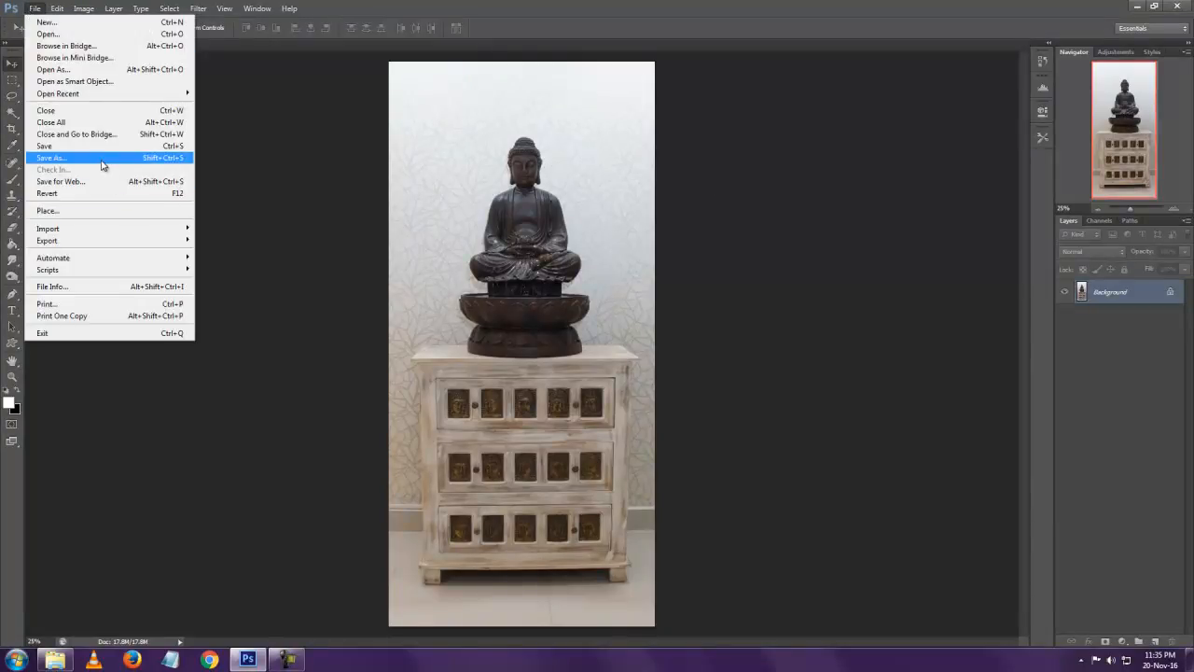
{"action": "left_click", "coordinate": [98, 162]}
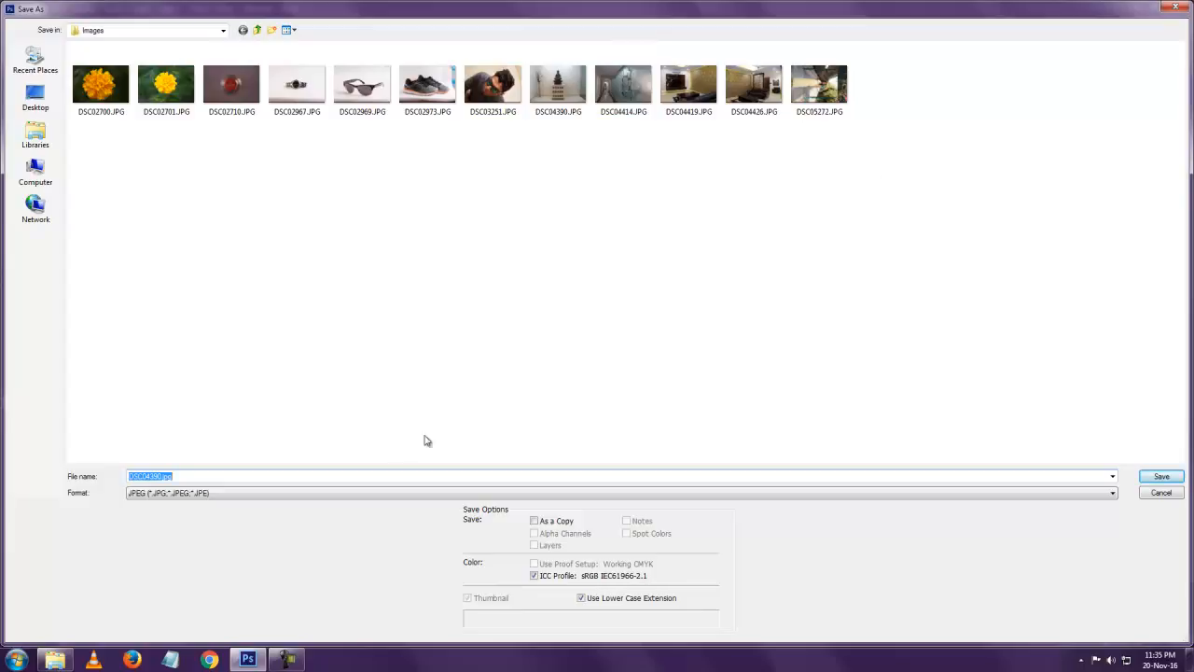
{"action": "left_click", "coordinate": [221, 473]}
{"action": "key", "text": "BackSpace"}
{"action": "key", "text": "BackSpace"}
{"action": "key", "text": "BackSpace"}
{"action": "key", "text": "BackSpace"}
{"action": "key", "text": "BackSpace"}
{"action": "key", "text": "BackSpace"}
{"action": "key", "text": "BackSpace"}
{"action": "key", "text": "BackSpace"}
{"action": "key", "text": "Return"}
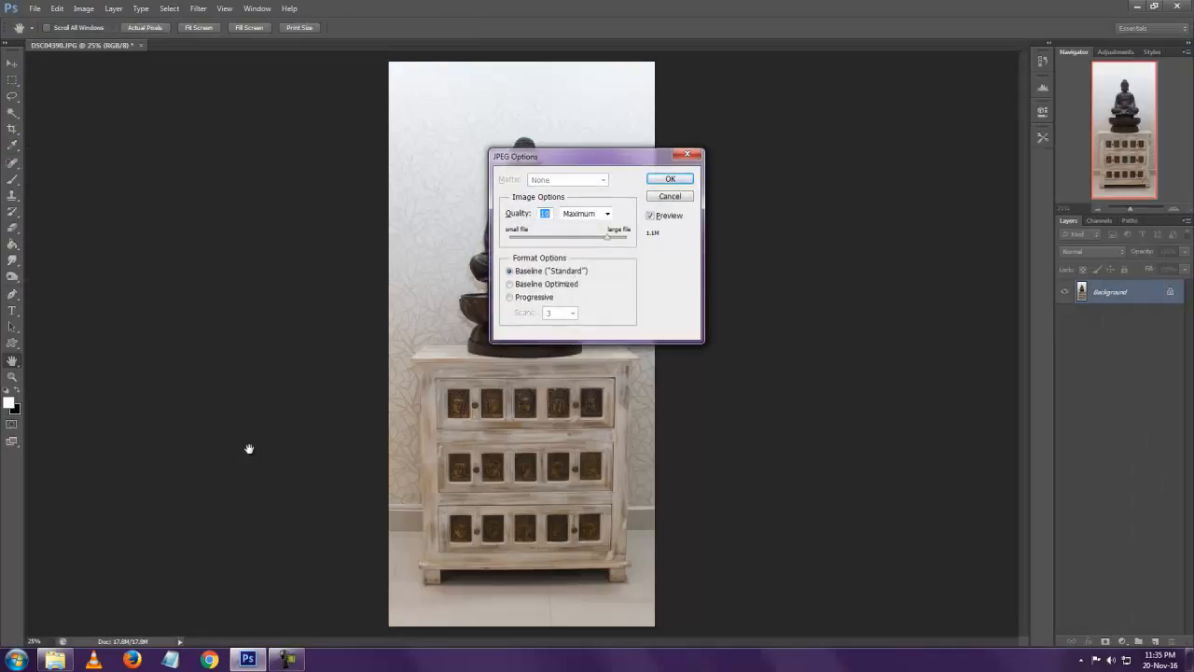
{"action": "key", "text": "Up"}
{"action": "key", "text": "Up"}
{"action": "left_click", "coordinate": [671, 179]}
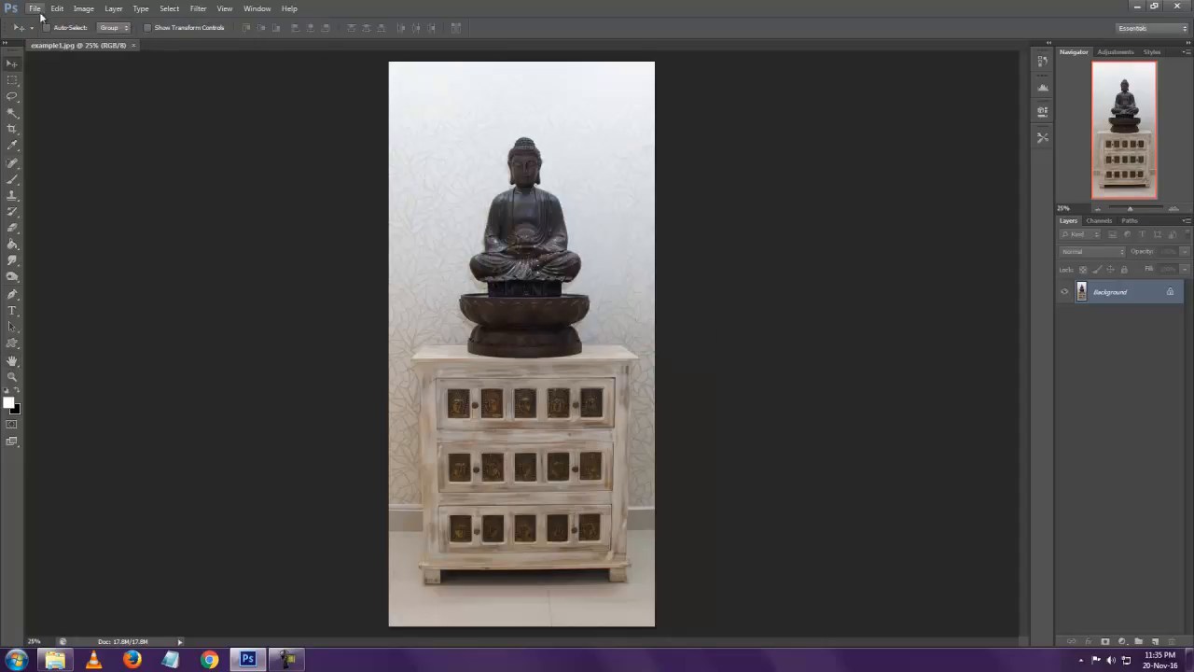
Open the saved example1.jpg from the Images folder to check it.
{"action": "left_click", "coordinate": [34, 9]}
{"action": "left_click", "coordinate": [44, 35]}
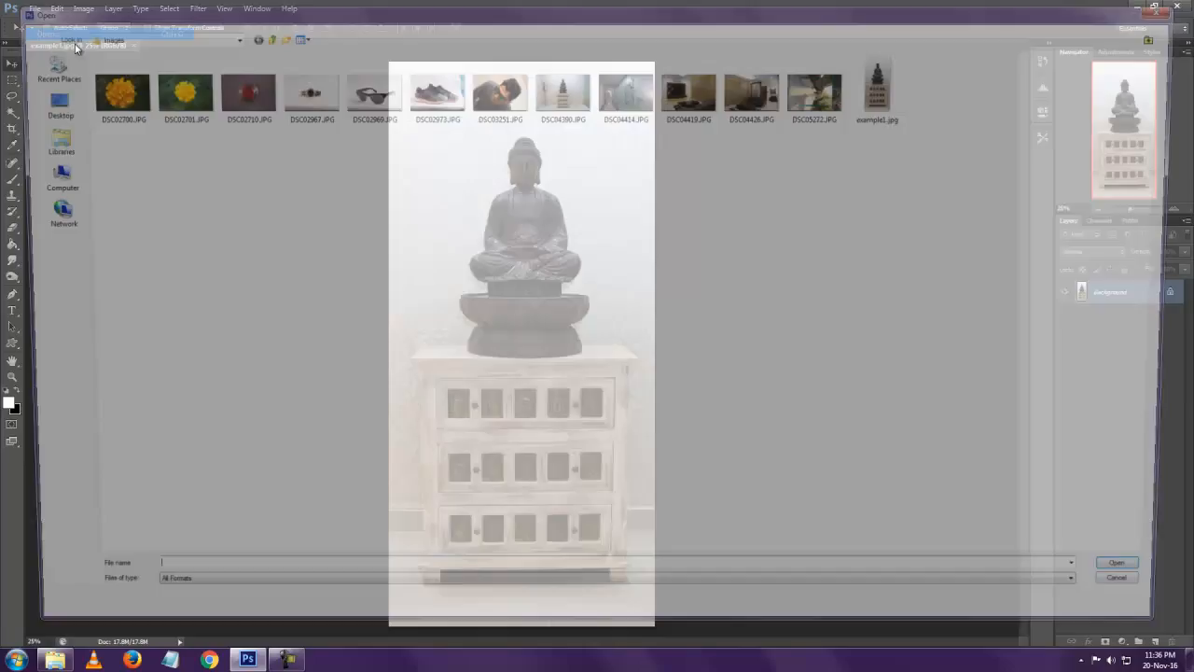
{"action": "left_click", "coordinate": [888, 94]}
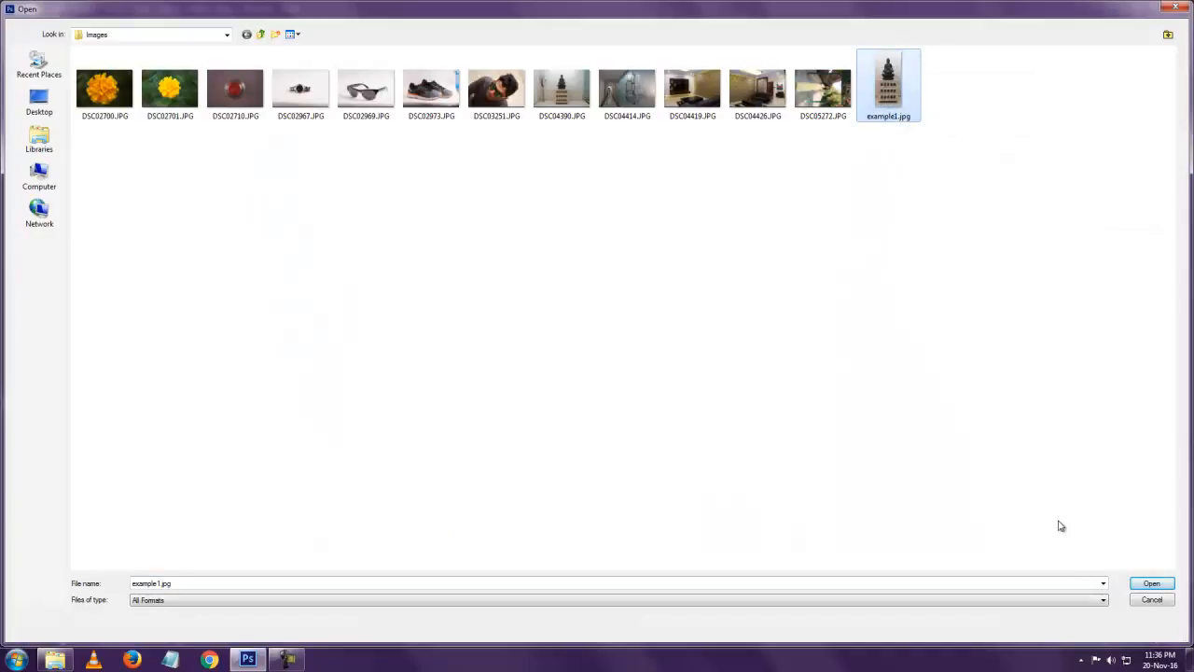
{"action": "left_click", "coordinate": [1151, 583]}
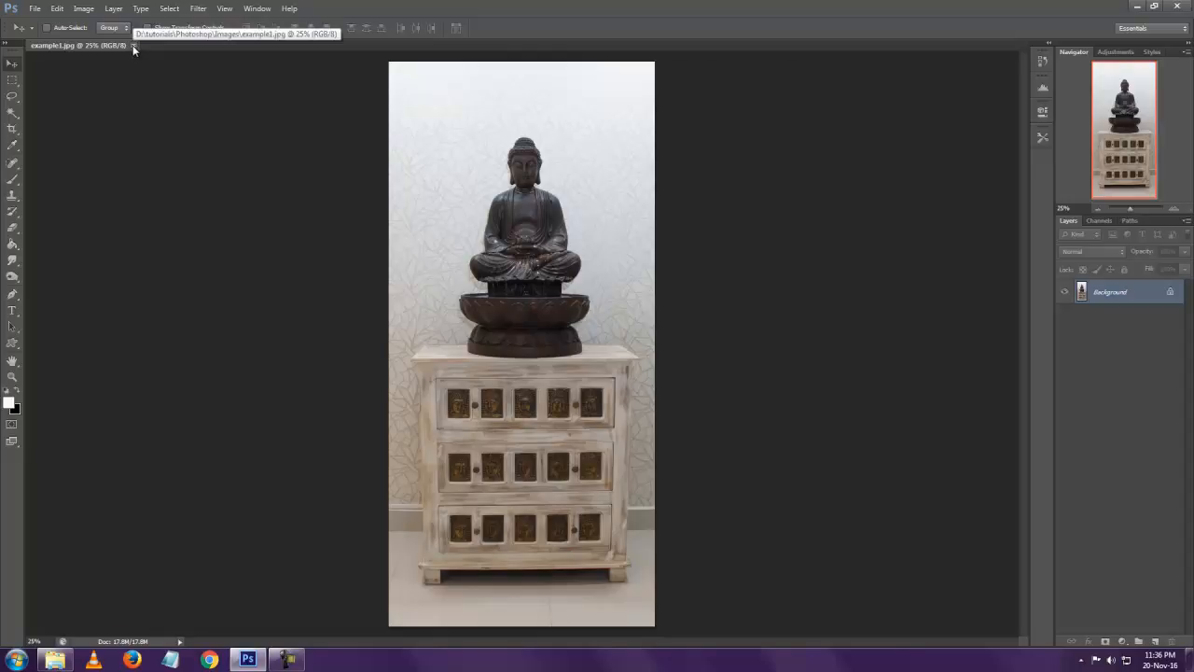
Undo the crop and close example1.jpg without saving the change.
{"action": "key", "text": "ctrl+z"}
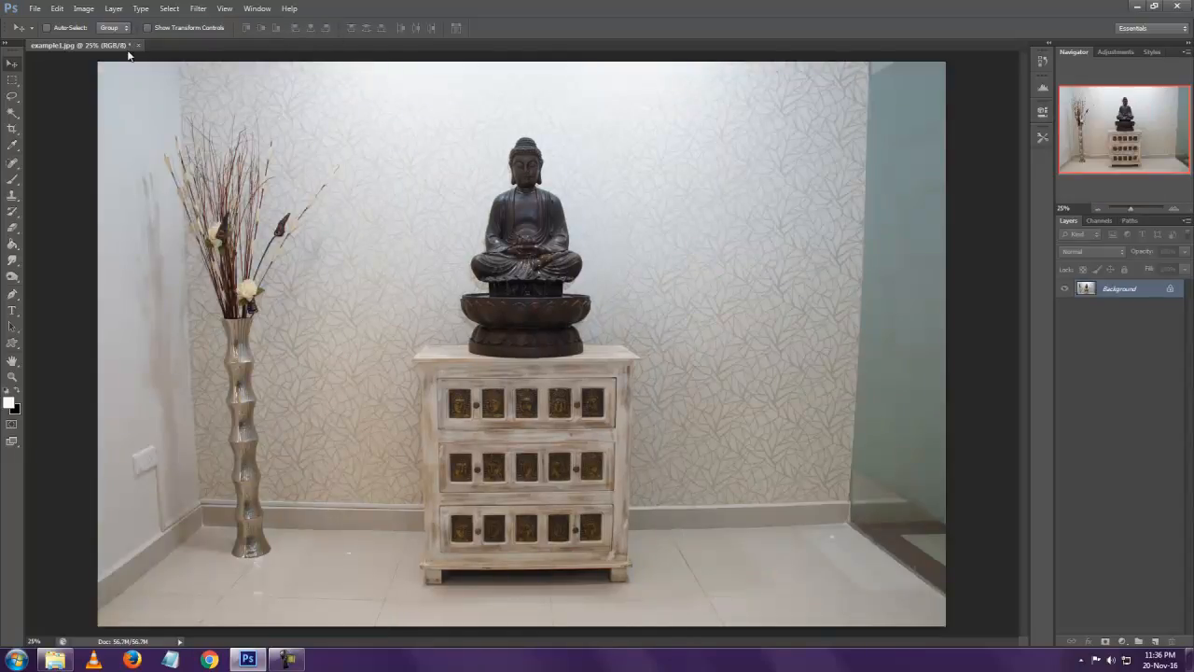
{"action": "left_click", "coordinate": [138, 45]}
{"action": "left_click", "coordinate": [601, 246]}
Open the original photo DSC04390.JPG again from the Images folder.
{"action": "left_click", "coordinate": [34, 8]}
{"action": "left_click", "coordinate": [49, 37]}
{"action": "left_click", "coordinate": [562, 88]}
{"action": "left_click", "coordinate": [1151, 583]}
Draw a rectangular marquee selection around the whole Buddha statue and its cabinet.
{"action": "left_click", "coordinate": [13, 82]}
{"action": "left_click", "coordinate": [11, 84]}
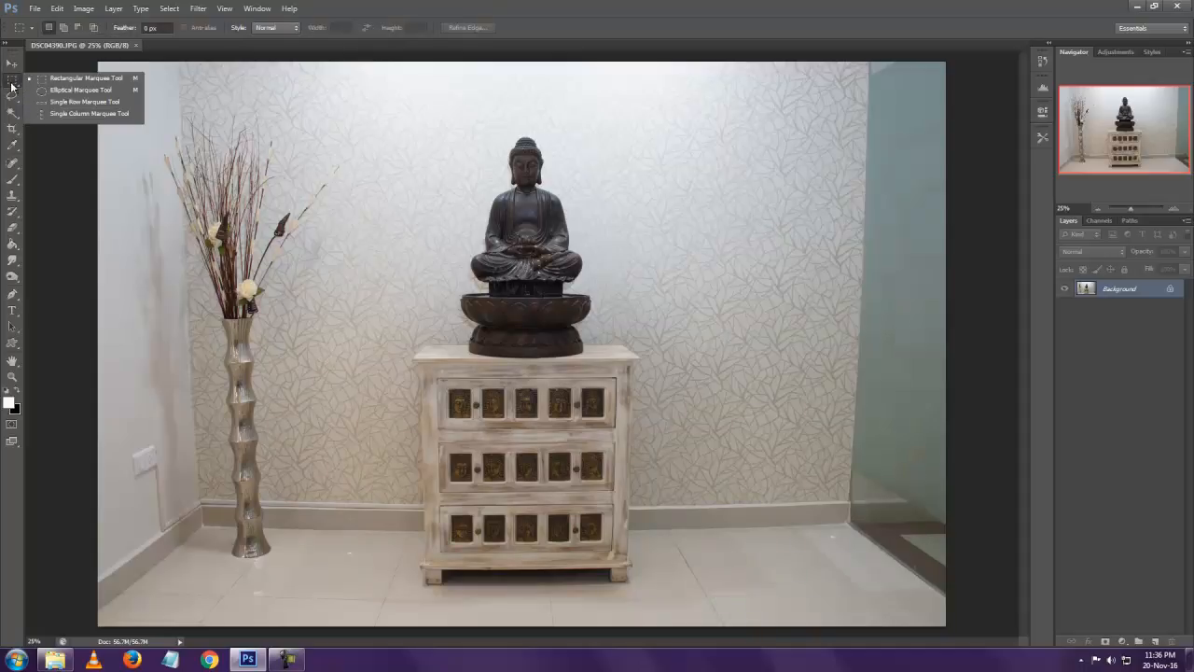
{"action": "left_click", "coordinate": [12, 87]}
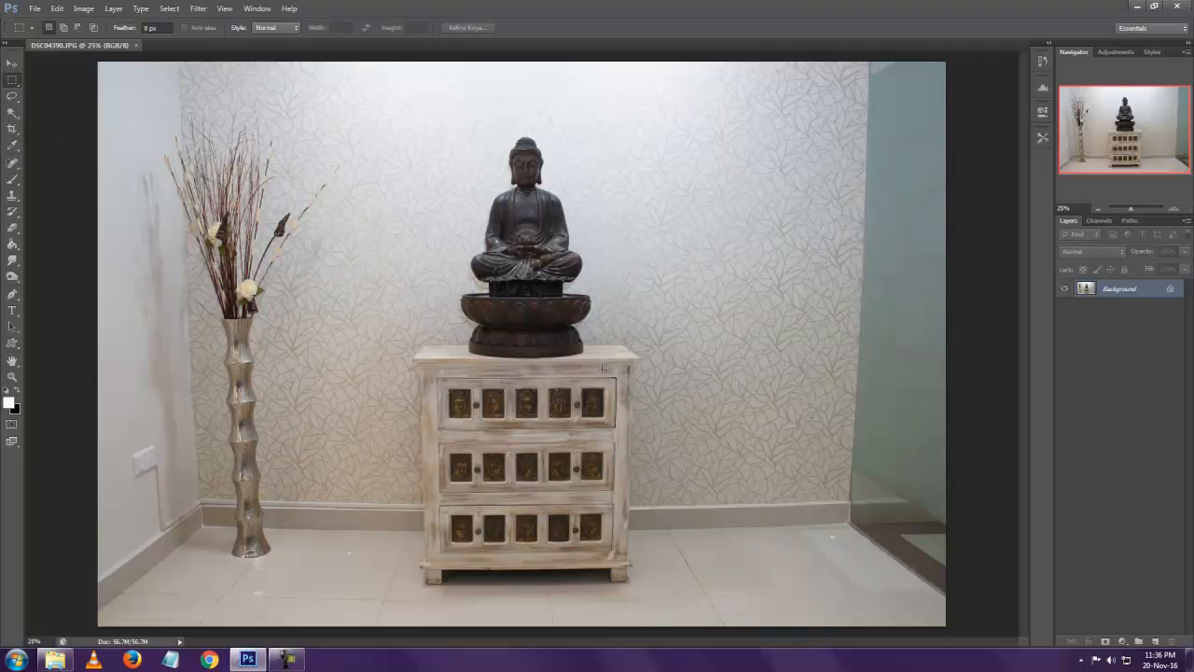
{"action": "left_click_drag", "start_coordinate": [409, 125], "coordinate": [480, 336]}
{"action": "left_click_drag", "start_coordinate": [557, 483], "coordinate": [640, 597]}
Copy the selected statue and cabinet to a new layer and move the copy directly to the right of the original.
{"action": "right_click", "coordinate": [641, 598]}
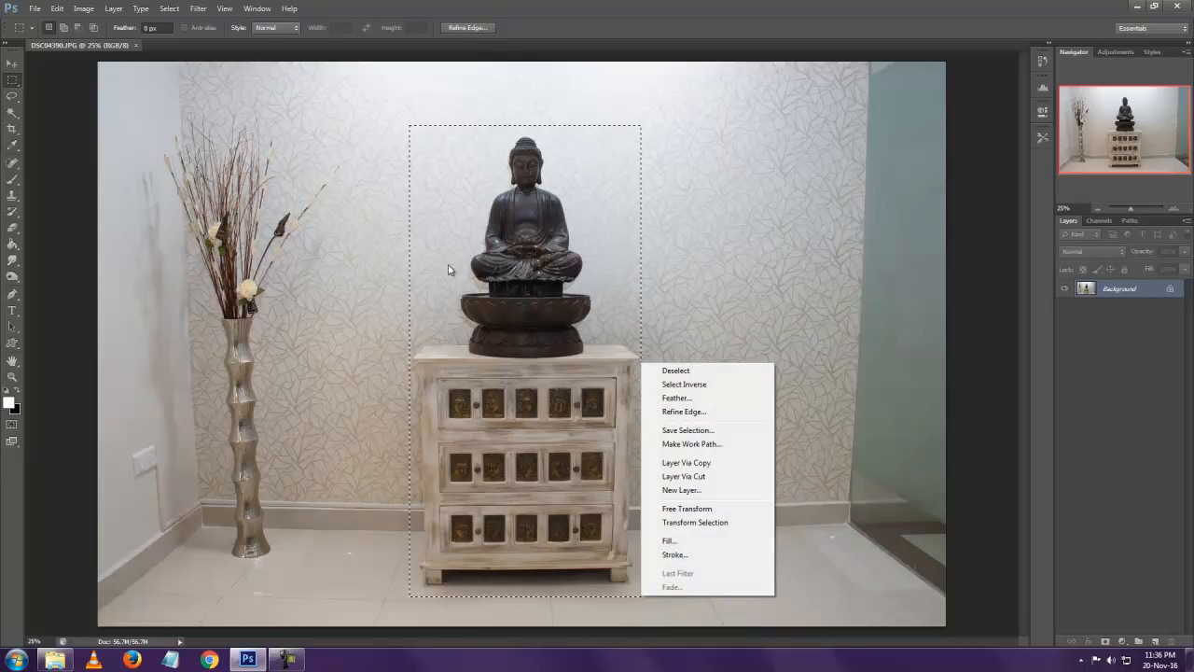
{"action": "left_click", "coordinate": [497, 241]}
{"action": "right_click", "coordinate": [496, 241]}
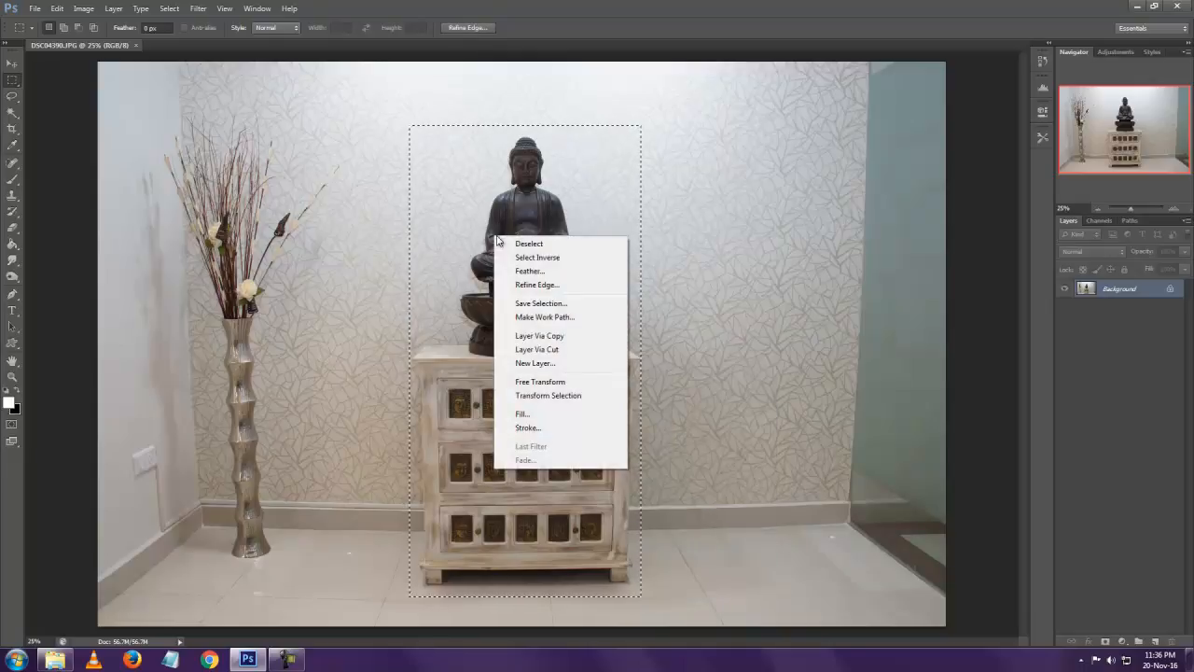
{"action": "left_click", "coordinate": [539, 339]}
{"action": "key", "text": "v"}
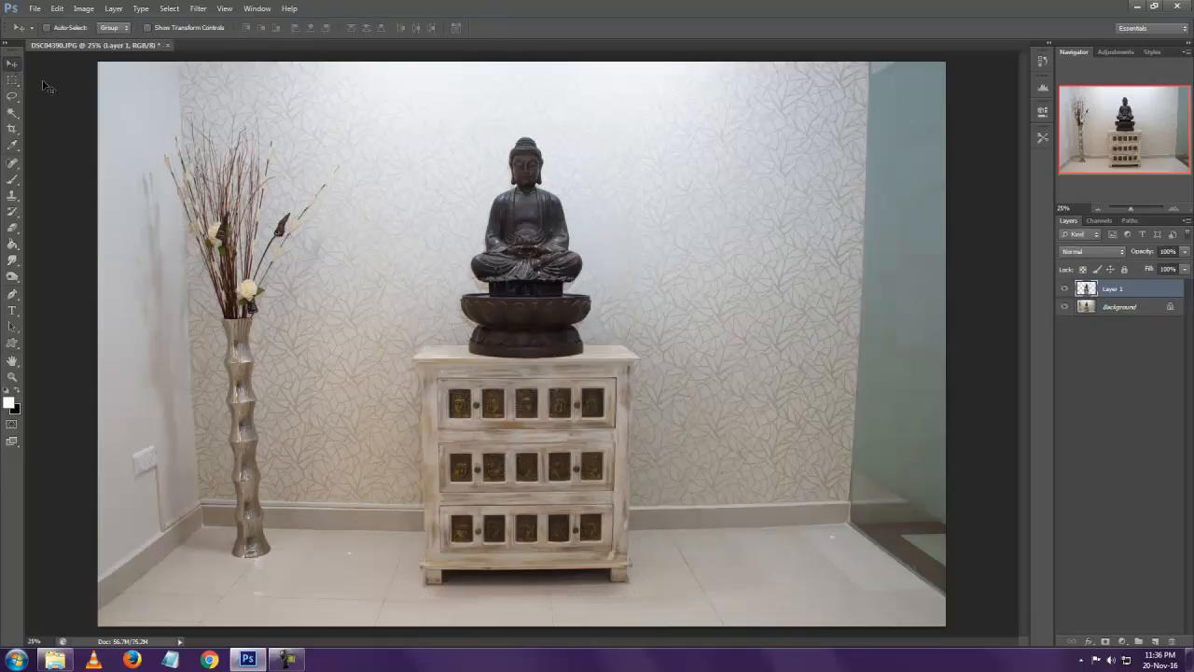
{"action": "left_click_drag", "start_coordinate": [560, 351], "coordinate": [787, 349]}
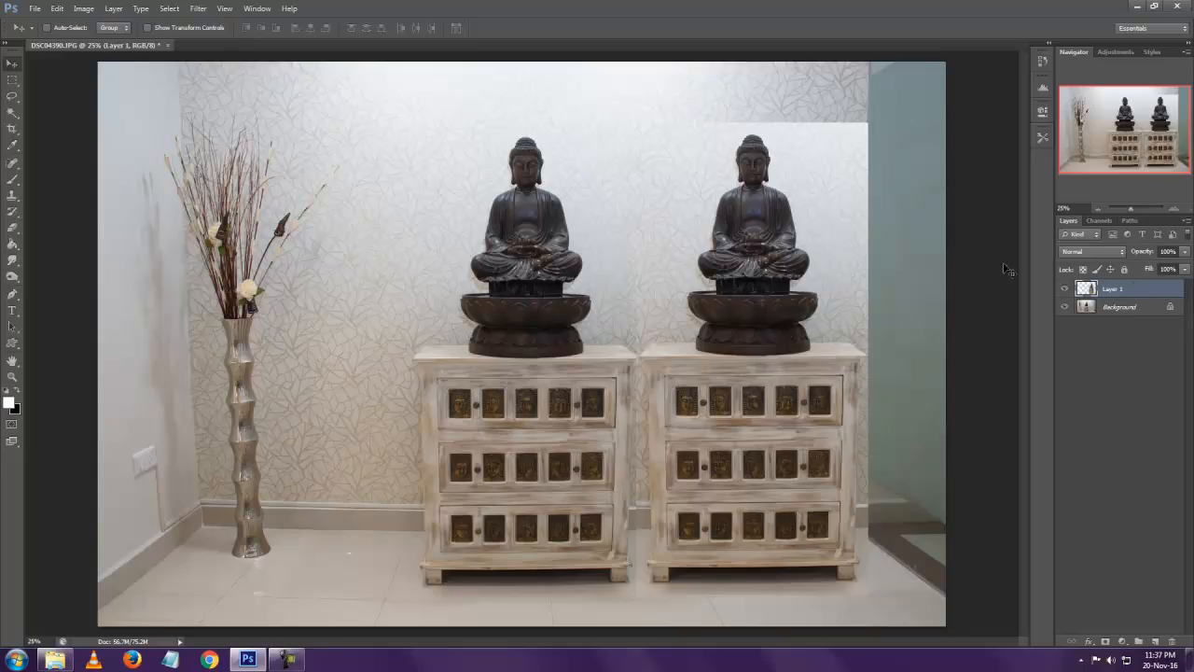
{"action": "left_click_drag", "start_coordinate": [1125, 291], "coordinate": [1155, 641]}
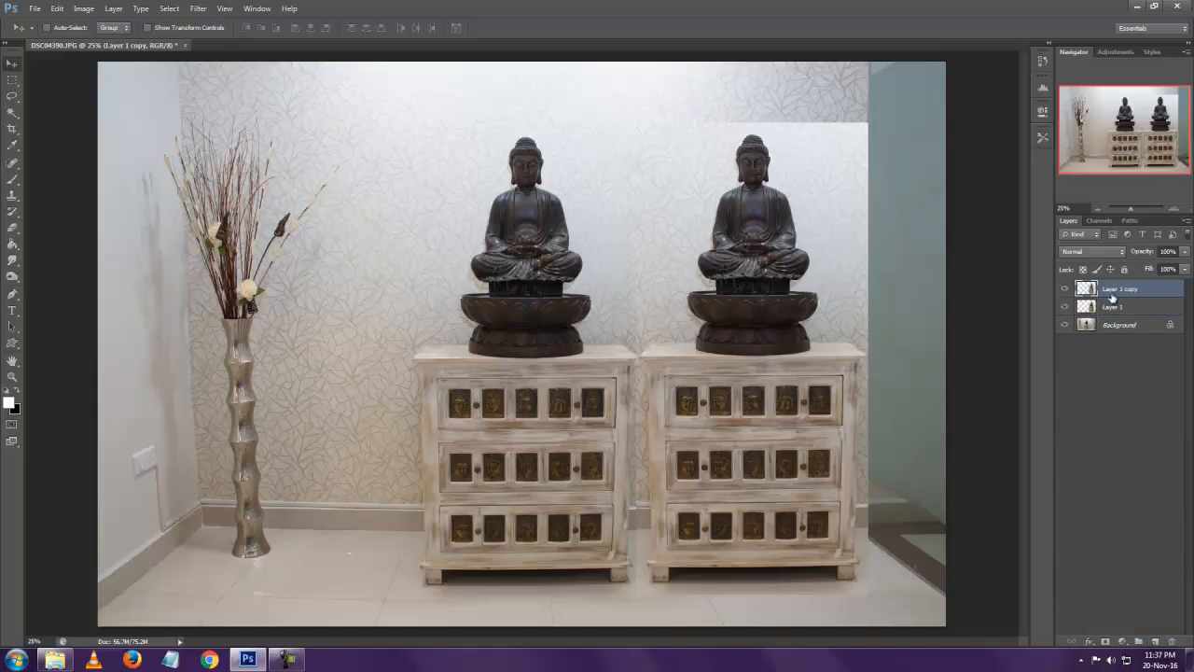
{"action": "key", "text": "ctrl+z"}
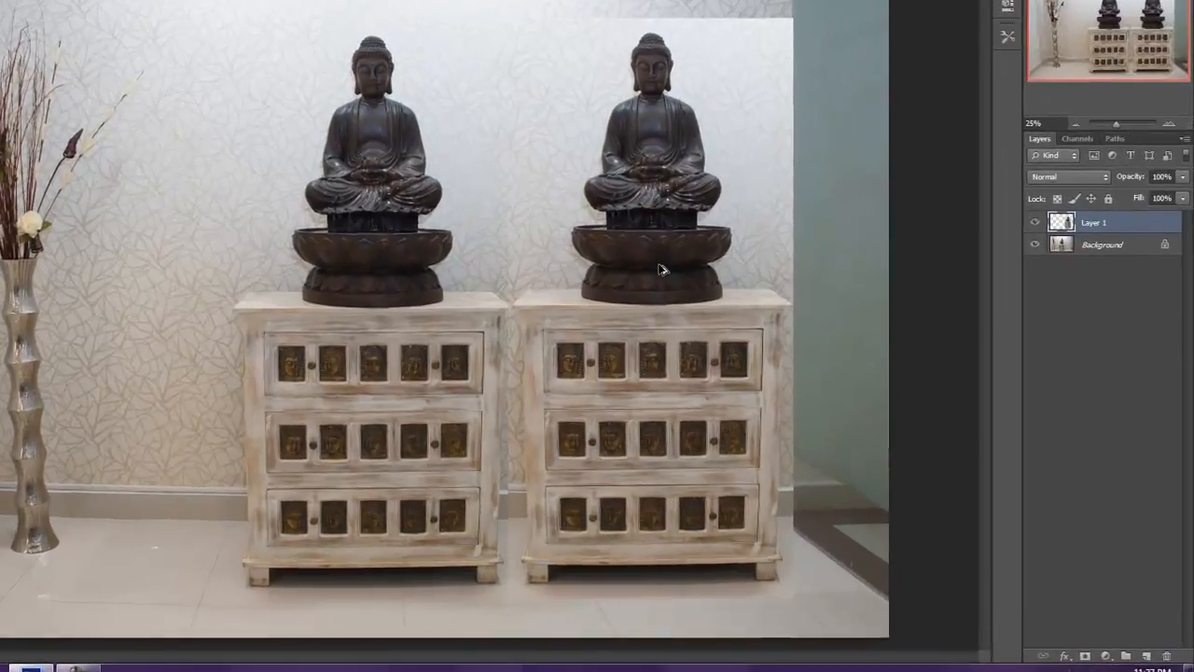
{"action": "left_click_drag", "start_coordinate": [761, 330], "coordinate": [345, 337]}
{"action": "left_click_drag", "start_coordinate": [109, 274], "coordinate": [55, 260]}
Duplicate Layer 1 and move the duplicate to the left of the original statue, covering the vase.
{"action": "left_click_drag", "start_coordinate": [1110, 212], "coordinate": [1166, 659]}
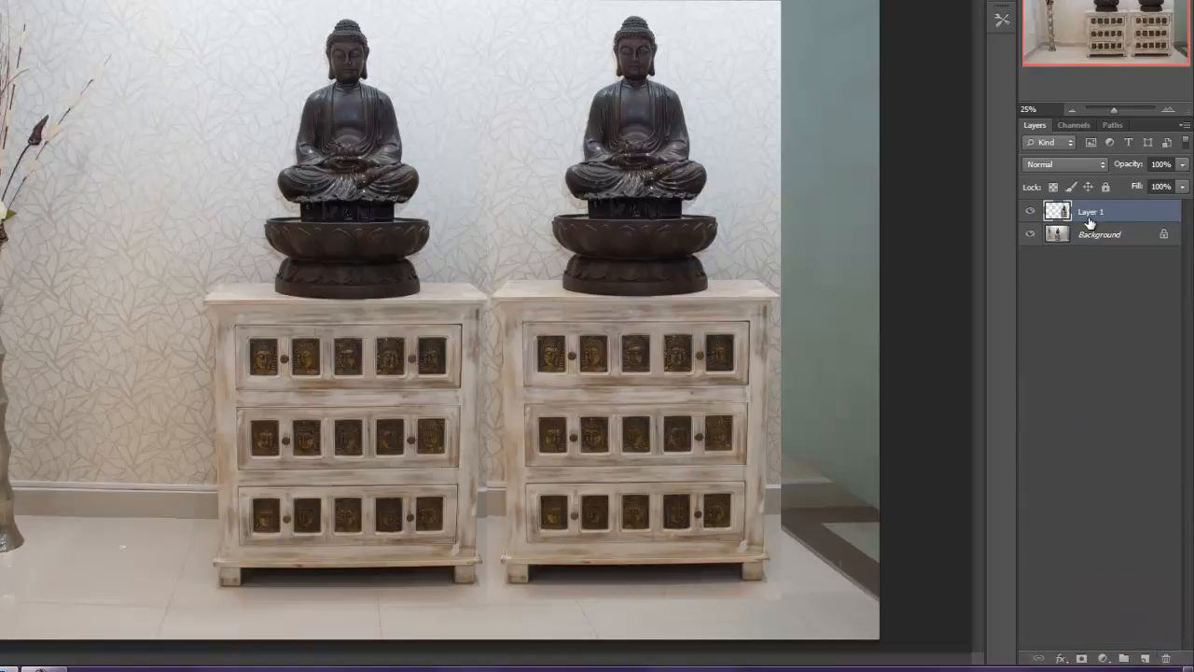
{"action": "key", "text": "ctrl+j"}
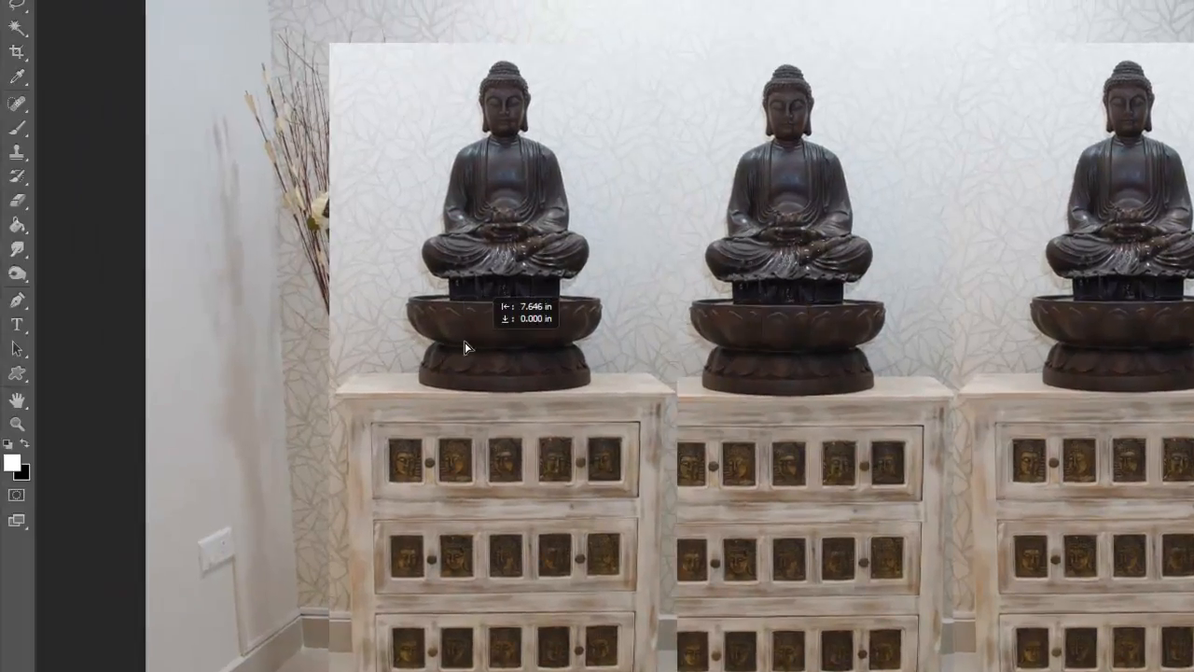
{"action": "left_click_drag", "start_coordinate": [464, 347], "coordinate": [415, 357]}
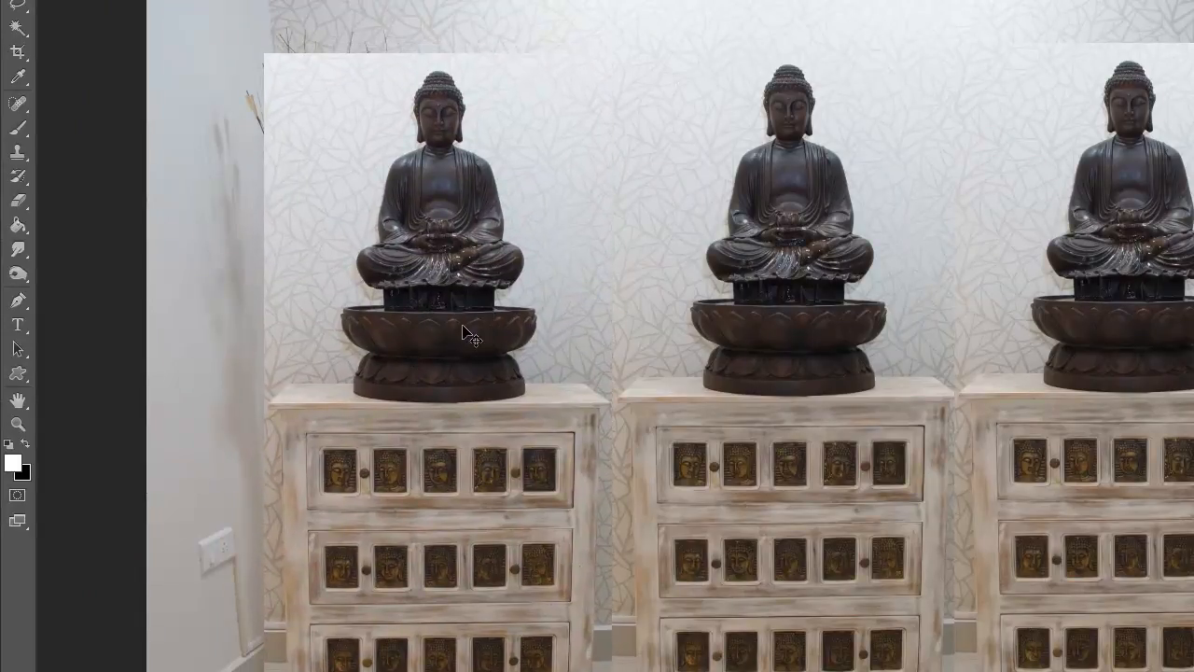
Nudge the left statue copy slightly right and up to line it up with the other two cabinets.
{"action": "key", "text": "Right"}
{"action": "key", "text": "Right"}
{"action": "key", "text": "Right"}
{"action": "key", "text": "Right"}
{"action": "key", "text": "Right"}
{"action": "key", "text": "Up"}
{"action": "key", "text": "Up"}
{"action": "key", "text": "Up"}
{"action": "key", "text": "Up"}
{"action": "key", "text": "Right"}
{"action": "key", "text": "Right"}
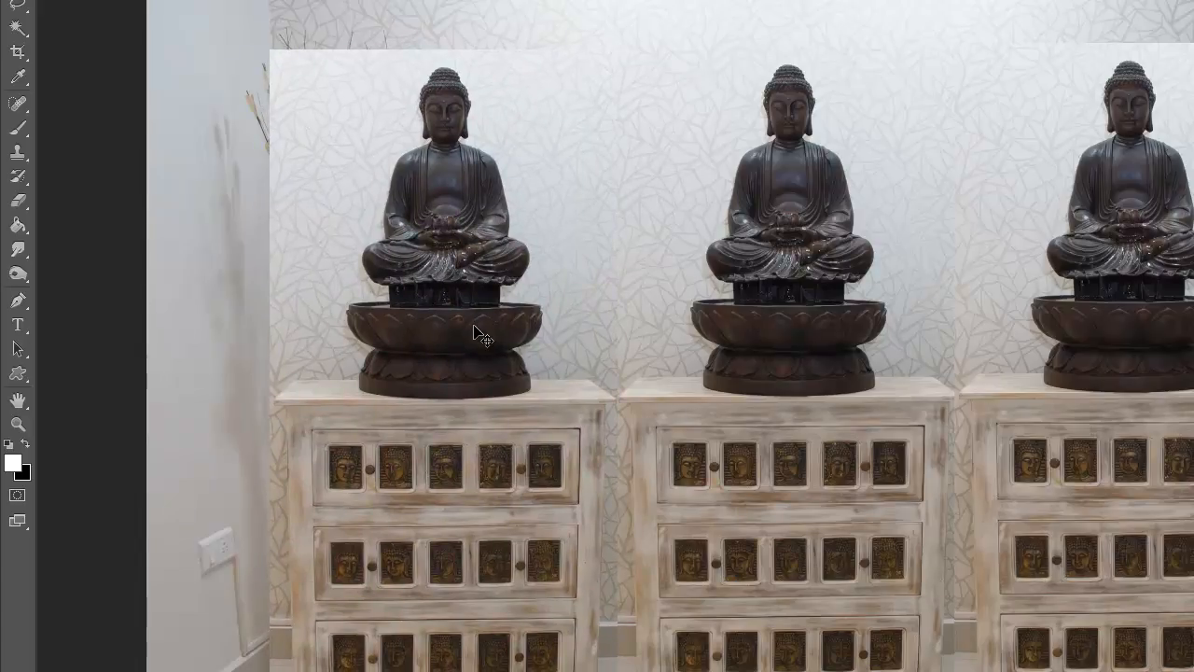
Crop the image tightly around the three statues and cabinets, removing the side walls, upper wall edge and excess floor.
{"action": "key", "text": "c"}
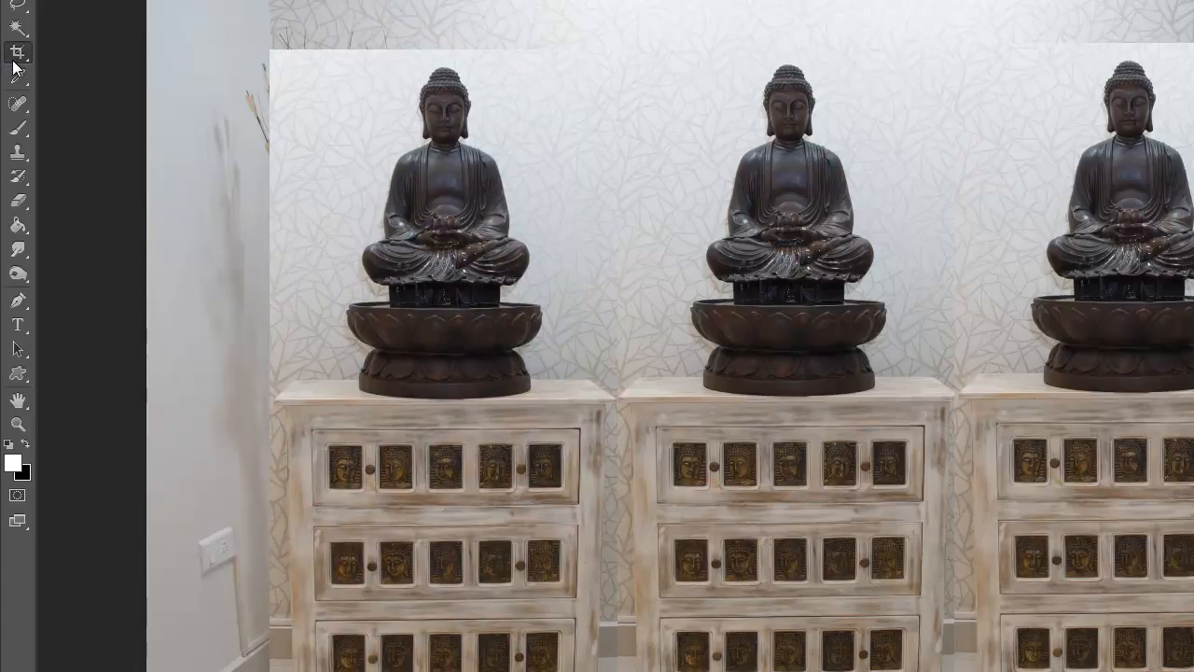
{"action": "left_click_drag", "start_coordinate": [782, 375], "coordinate": [783, 3]}
{"action": "left_click_drag", "start_coordinate": [134, 381], "coordinate": [202, 373]}
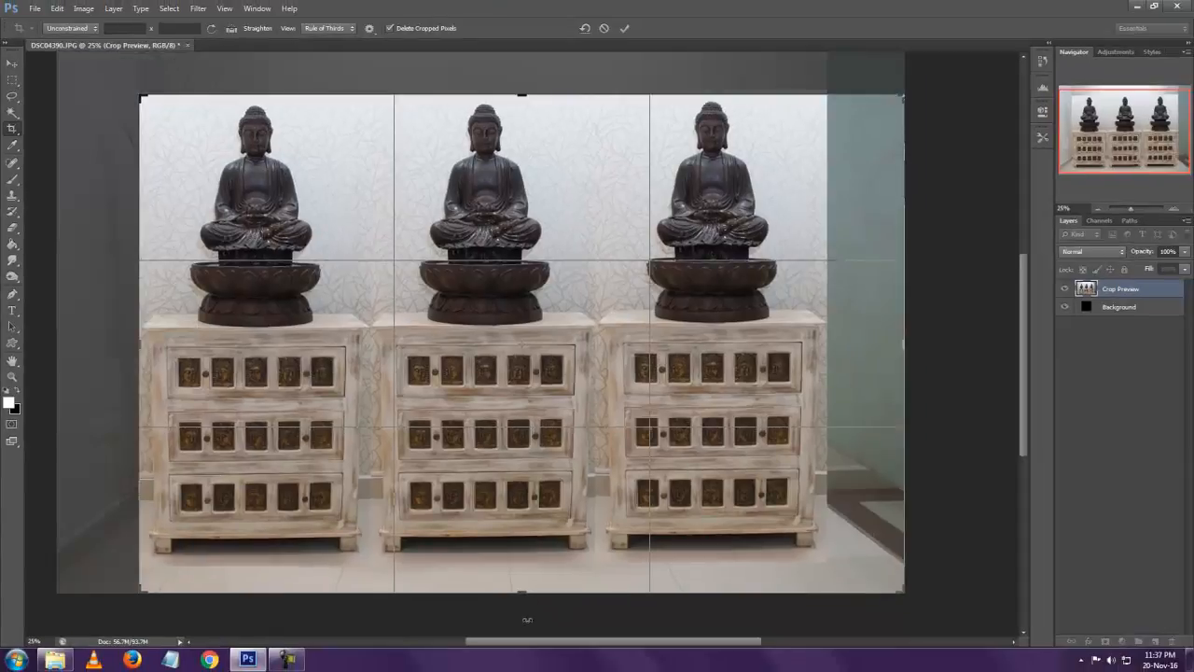
{"action": "left_click_drag", "start_coordinate": [524, 594], "coordinate": [529, 581]}
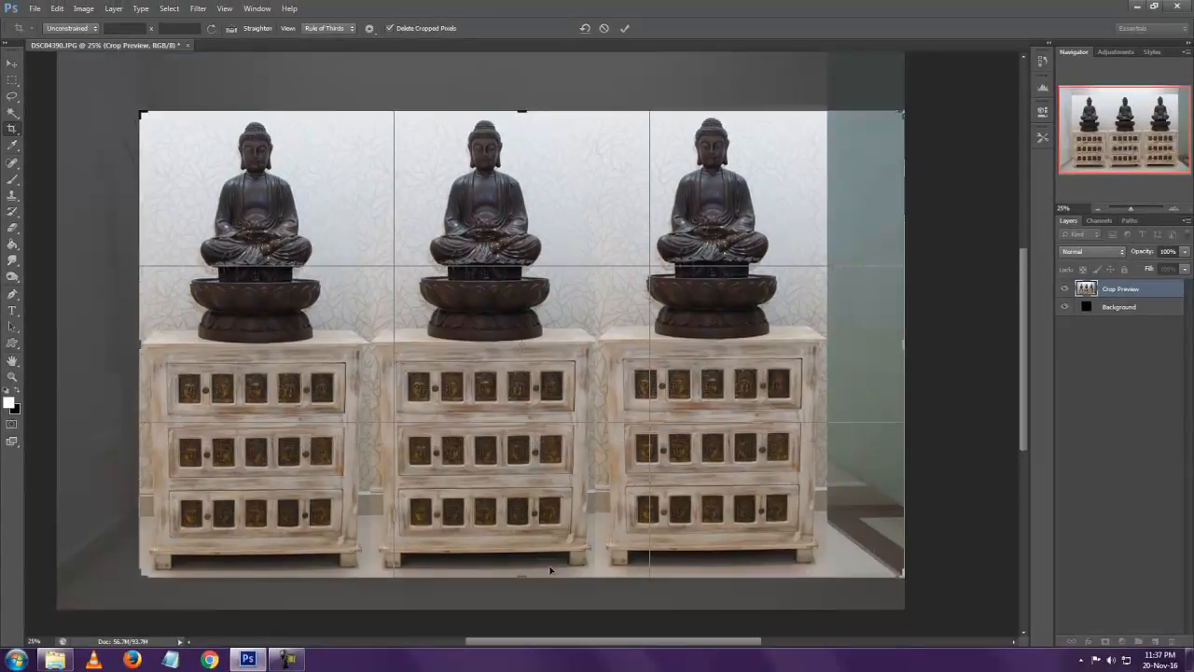
{"action": "left_click_drag", "start_coordinate": [903, 346], "coordinate": [868, 345]}
{"action": "key", "text": "Return"}
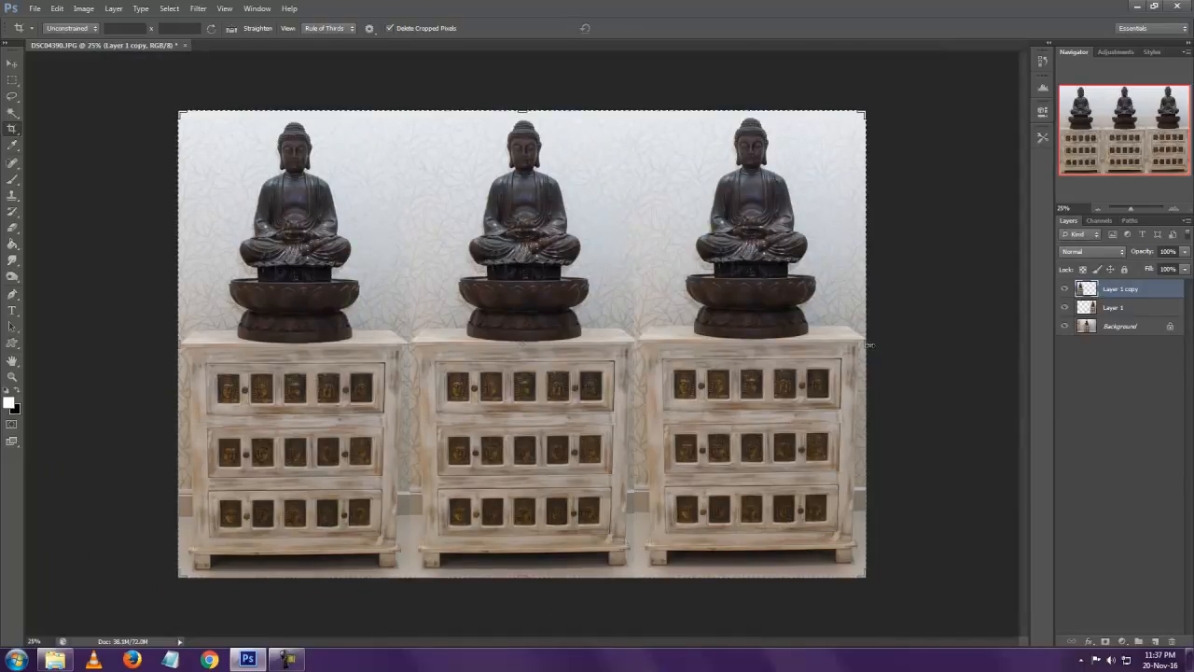
Save the cropped three-statue image as a JPEG copy named example2.jpg in the Images folder.
{"action": "left_click", "coordinate": [34, 9]}
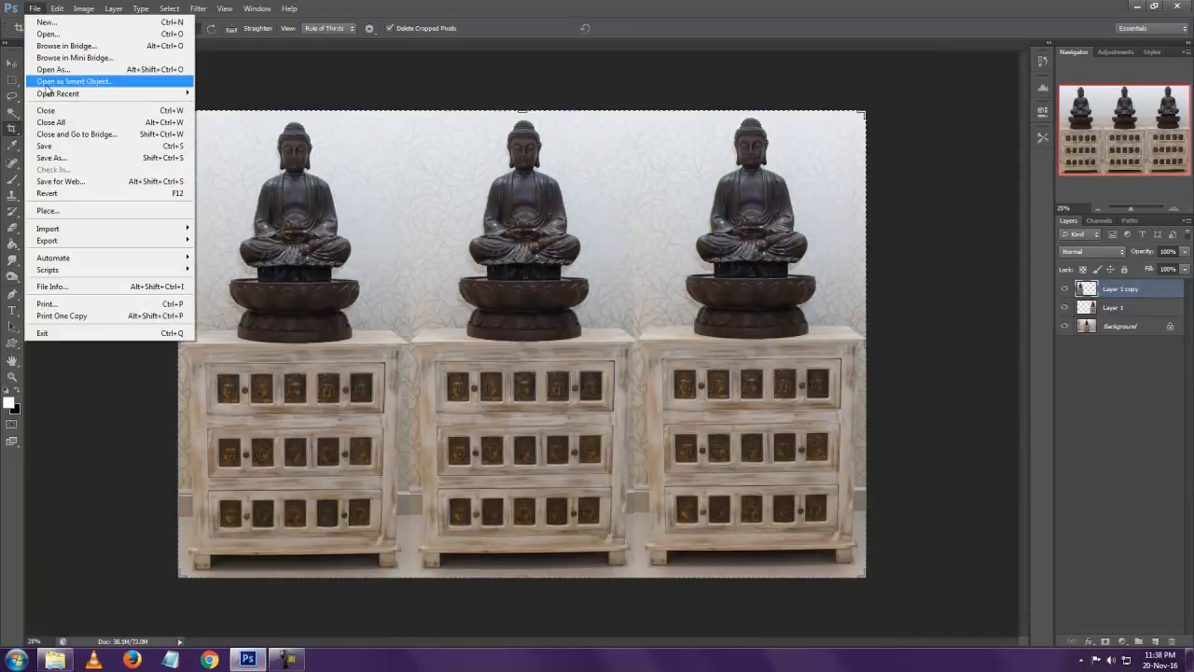
{"action": "left_click", "coordinate": [57, 158]}
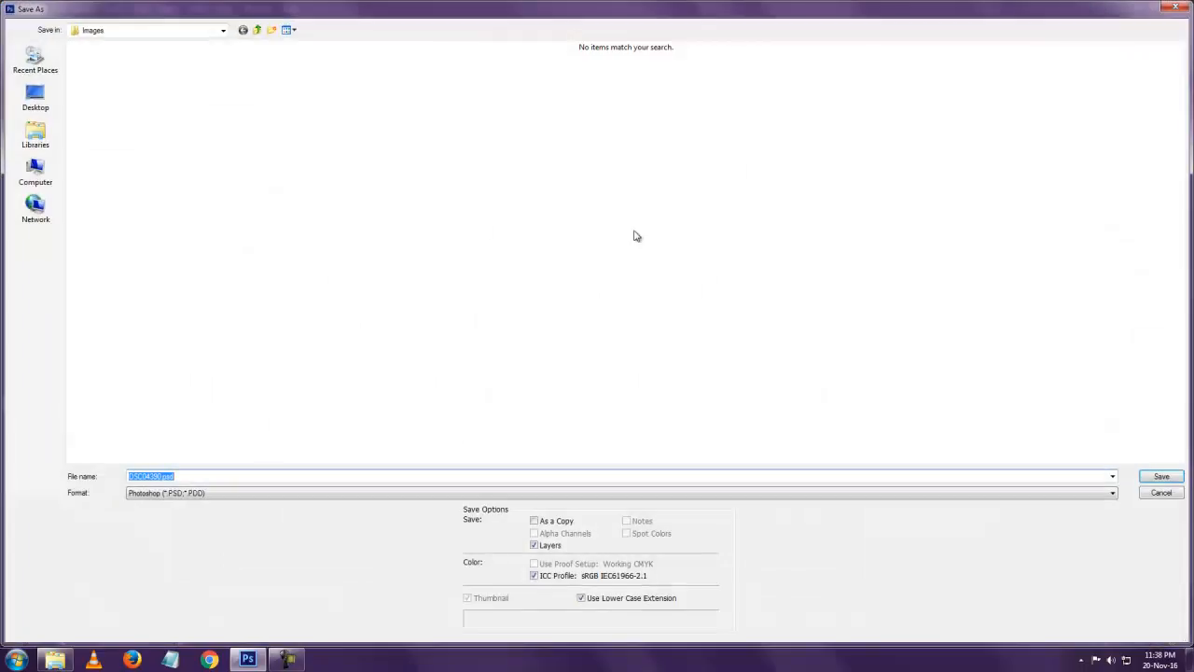
{"action": "left_click", "coordinate": [336, 495]}
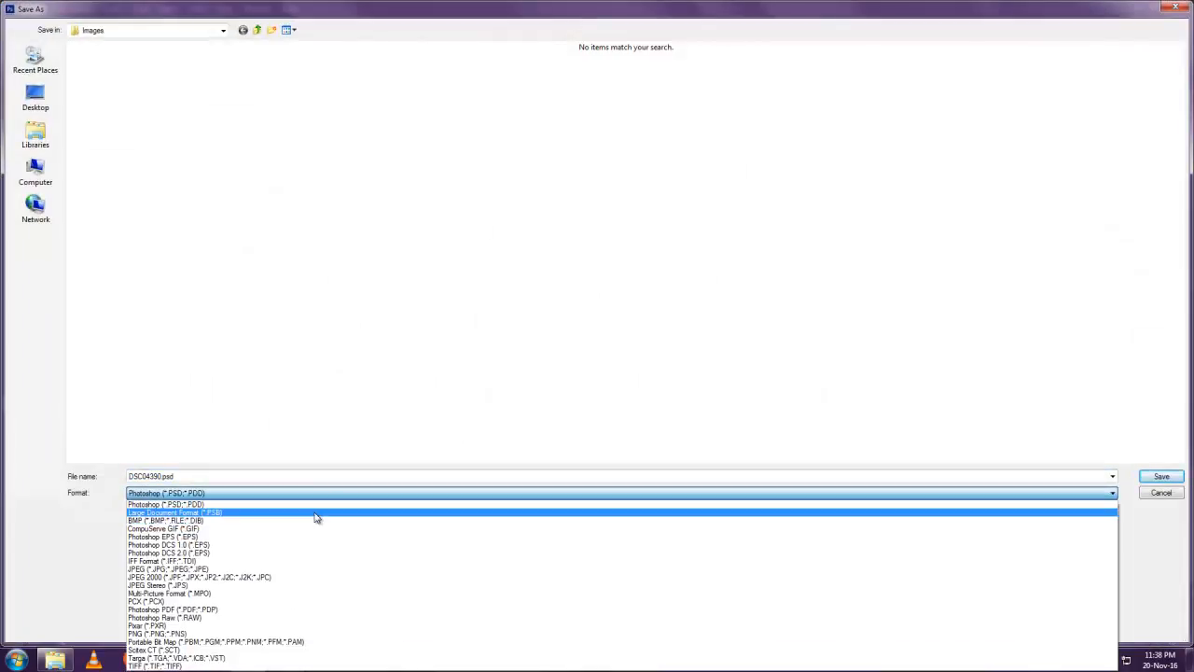
{"action": "left_click", "coordinate": [276, 575]}
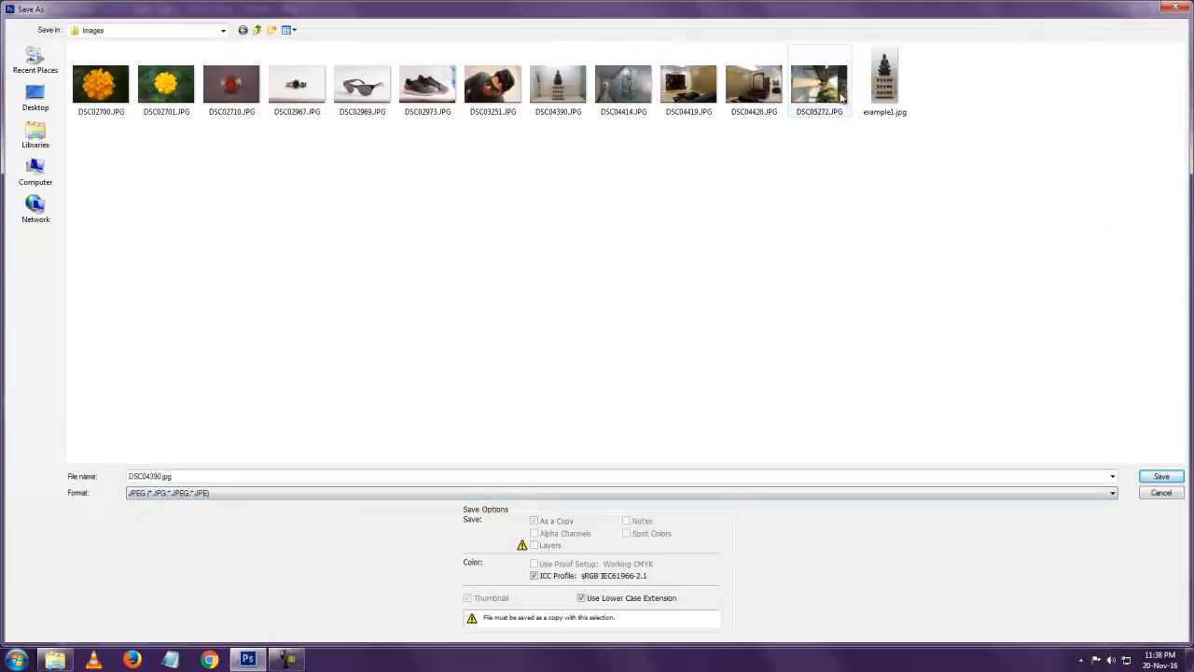
{"action": "left_click", "coordinate": [884, 82]}
{"action": "left_click", "coordinate": [234, 482]}
{"action": "left_click", "coordinate": [234, 482]}
{"action": "left_click", "coordinate": [235, 477]}
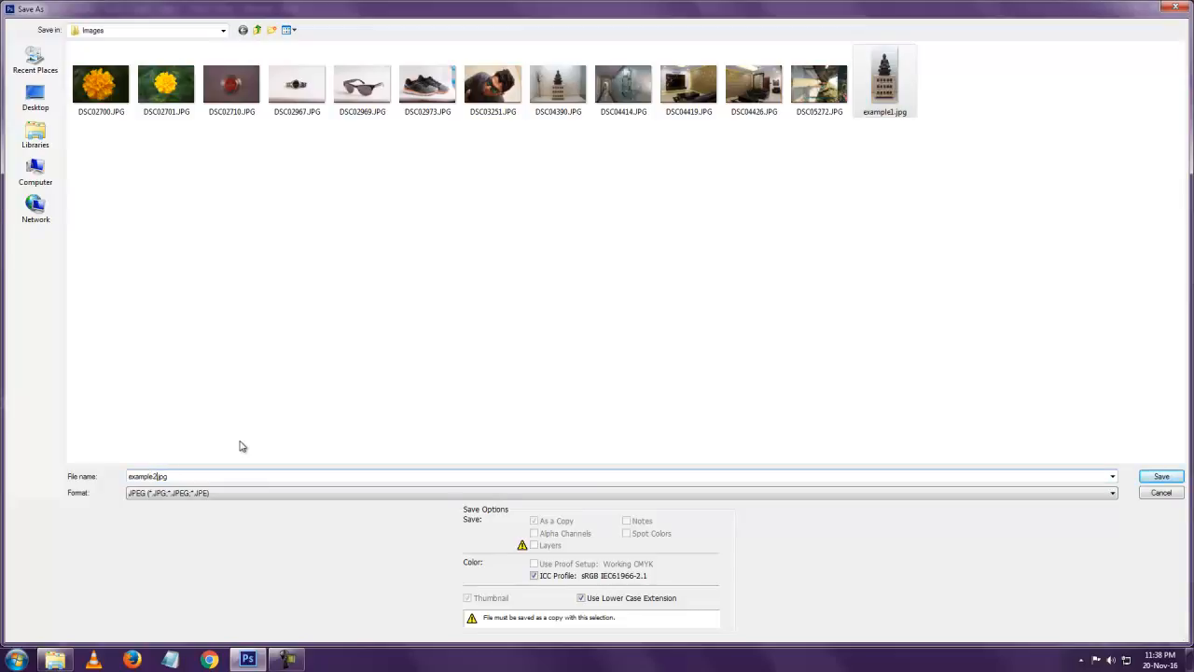
{"action": "key", "text": "Return"}
{"action": "key", "text": "Return"}
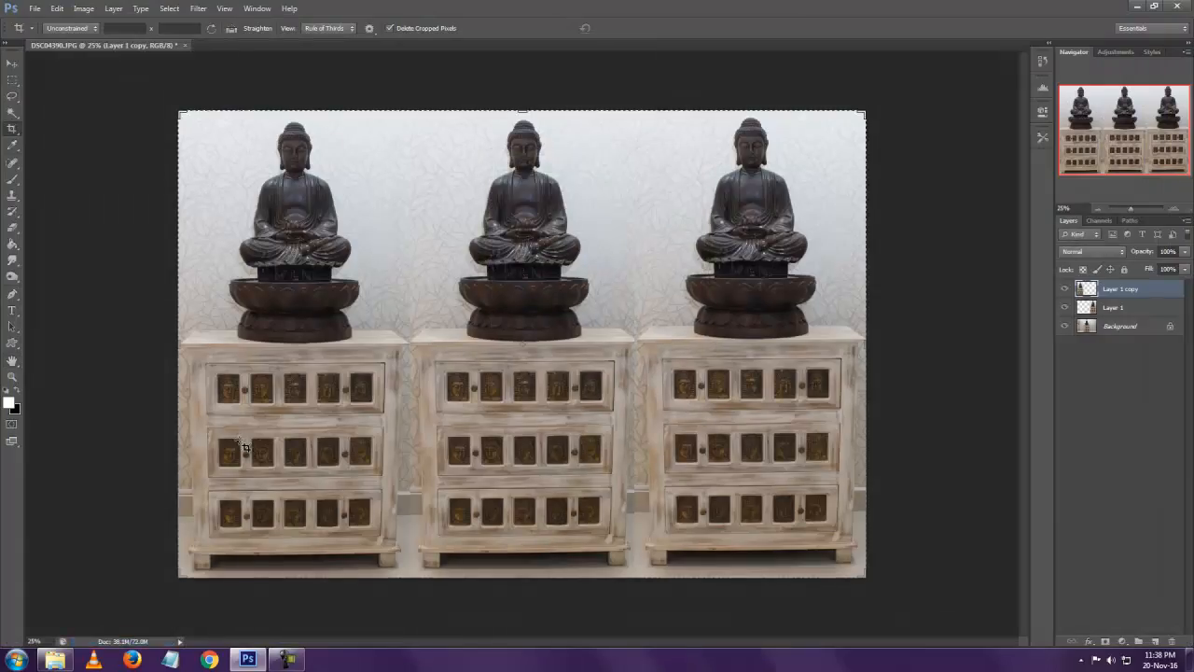
Undo the crop and delete Layer 1 and Layer 1 copy, leaving only the original photo.
{"action": "key", "text": "ctrl+z"}
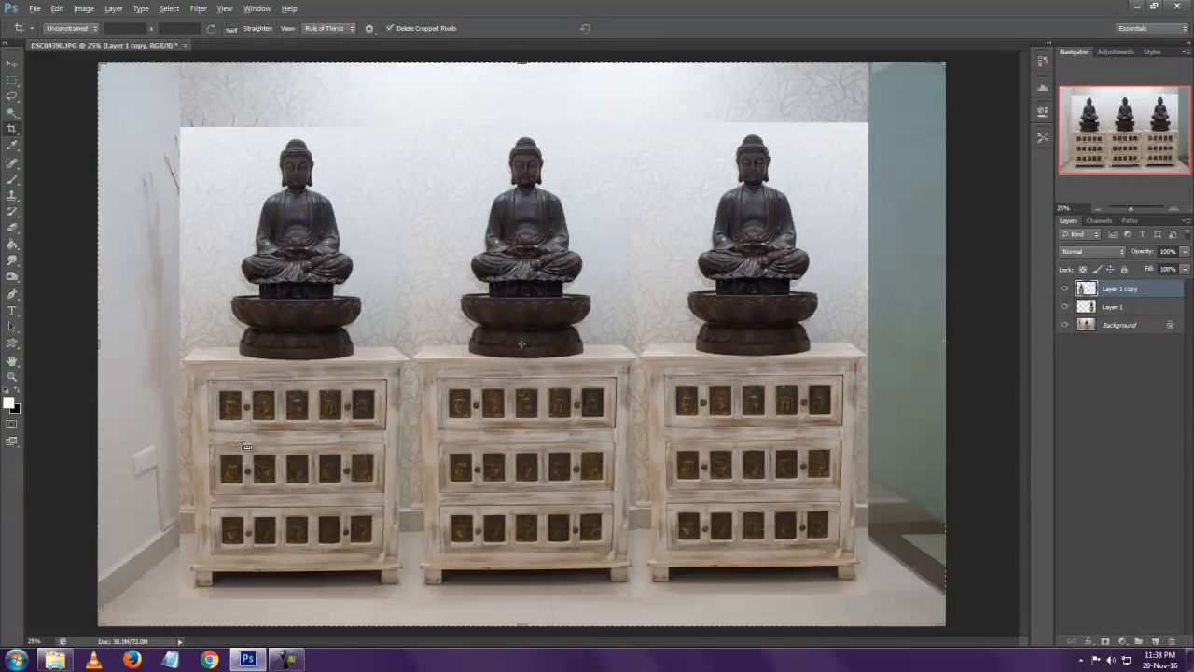
{"action": "double_click", "coordinate": [1117, 308]}
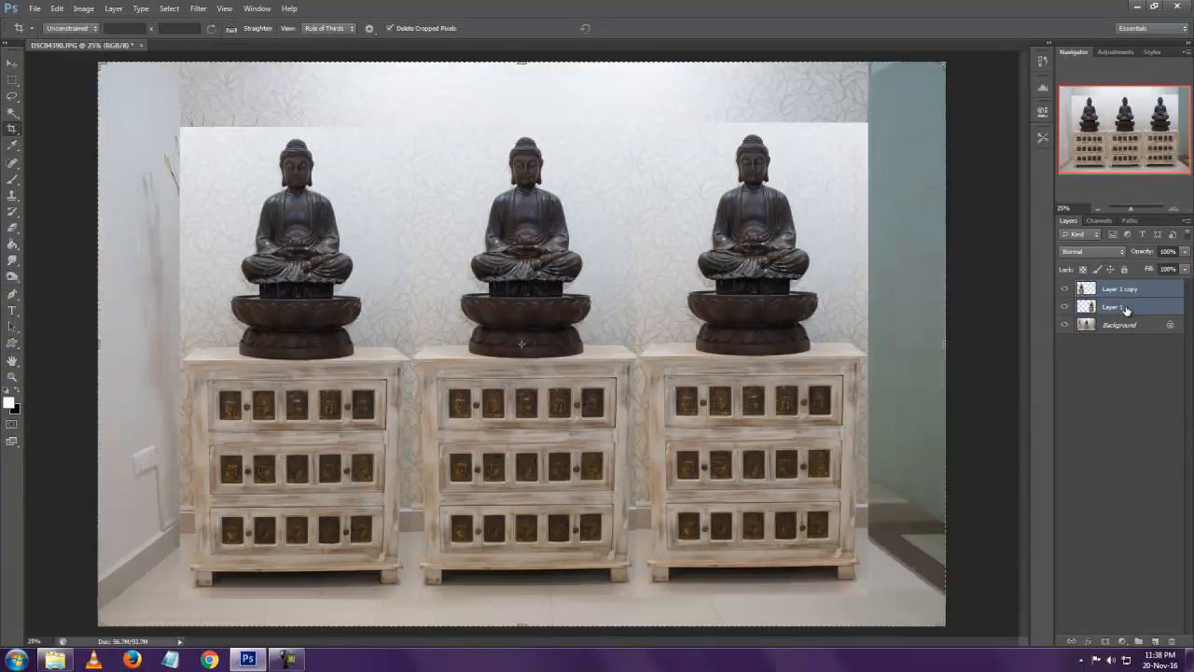
{"action": "left_click", "coordinate": [1142, 480]}
{"action": "left_click", "coordinate": [1144, 311]}
{"action": "left_click", "coordinate": [1146, 291], "text": "shift"}
{"action": "left_click_drag", "start_coordinate": [1150, 310], "coordinate": [1172, 641]}
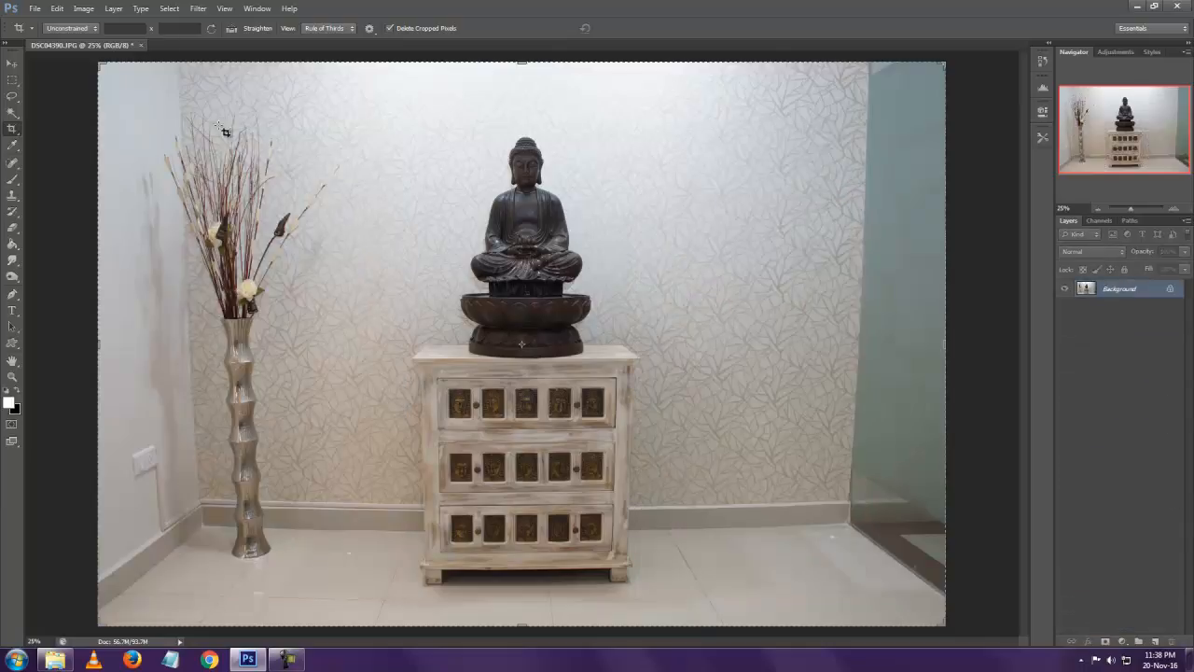
{"action": "left_click", "coordinate": [12, 63]}
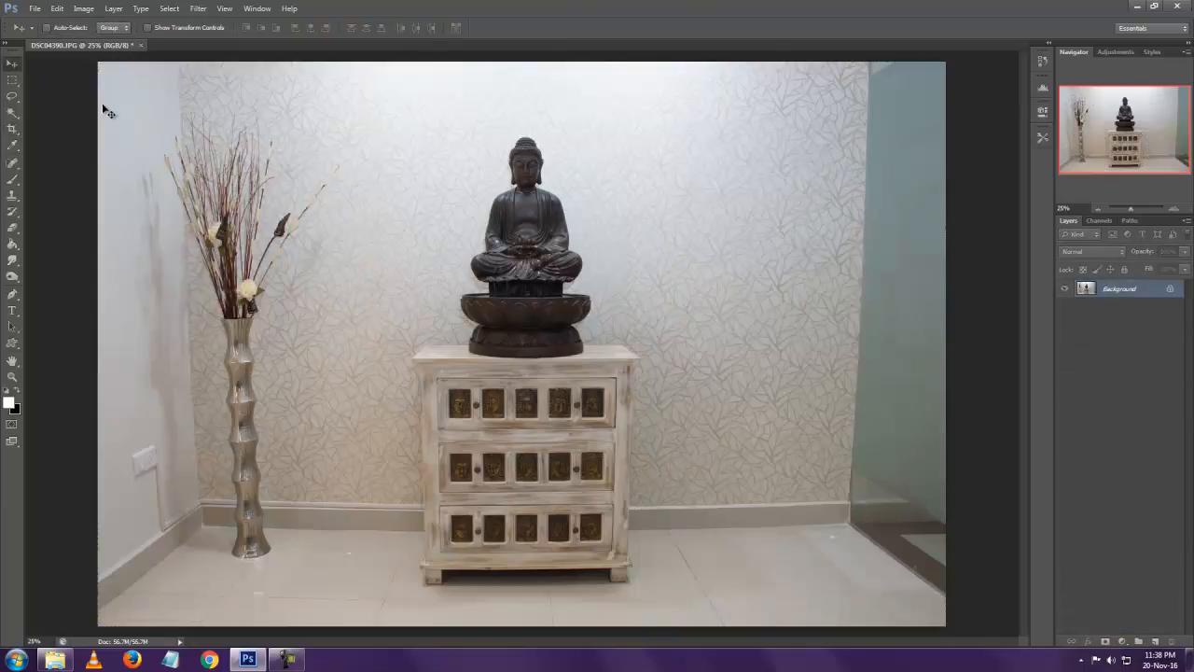
Open example1.jpg and example2.jpg together from the Images folder.
{"action": "left_click", "coordinate": [34, 9]}
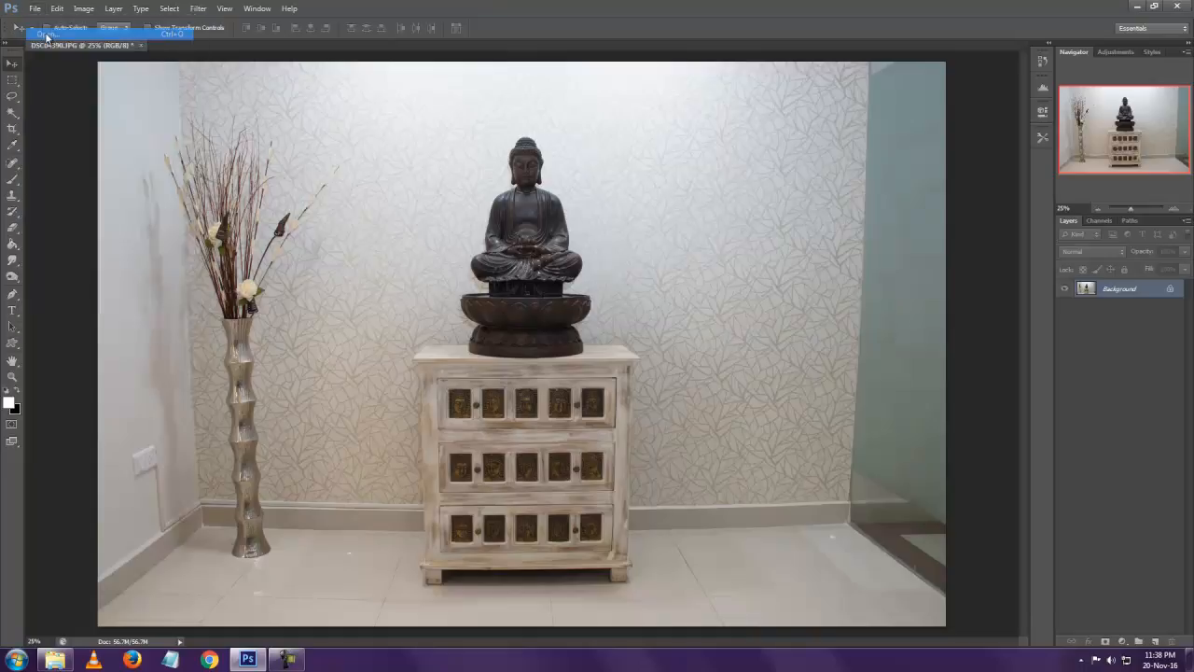
{"action": "left_click", "coordinate": [47, 35]}
{"action": "left_click_drag", "start_coordinate": [1020, 134], "coordinate": [858, 51]}
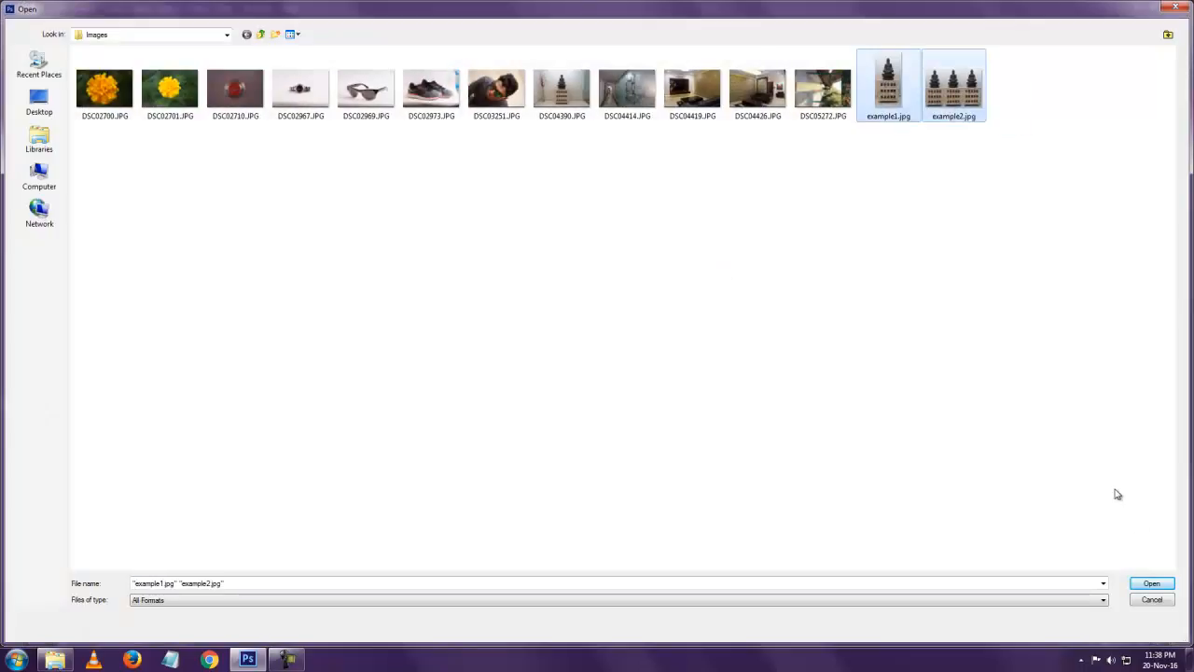
{"action": "left_click", "coordinate": [1151, 583]}
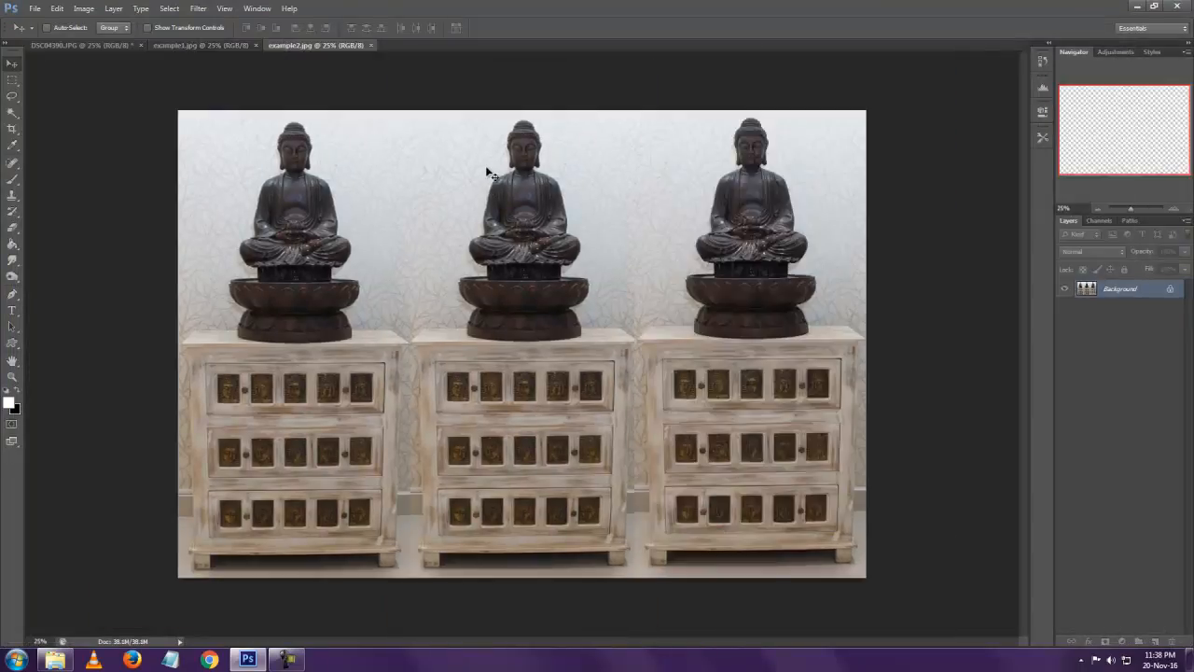
View the single-statue and three-statue results in turn, and close both example files.
{"action": "left_click", "coordinate": [230, 46]}
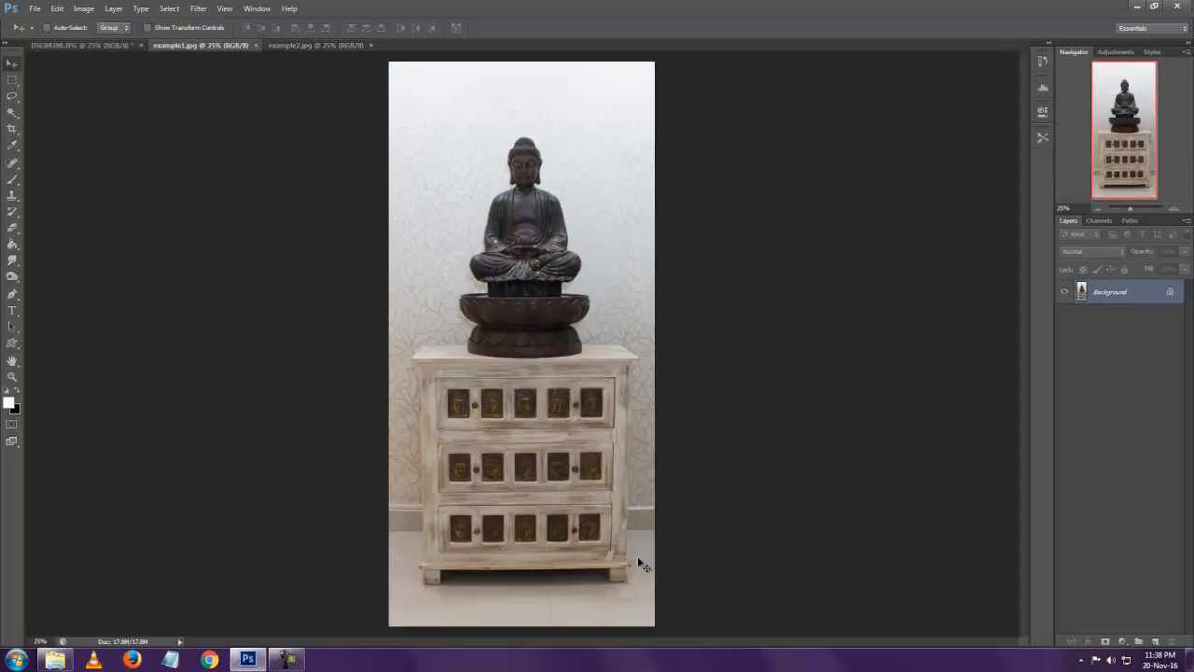
{"action": "left_click", "coordinate": [305, 47]}
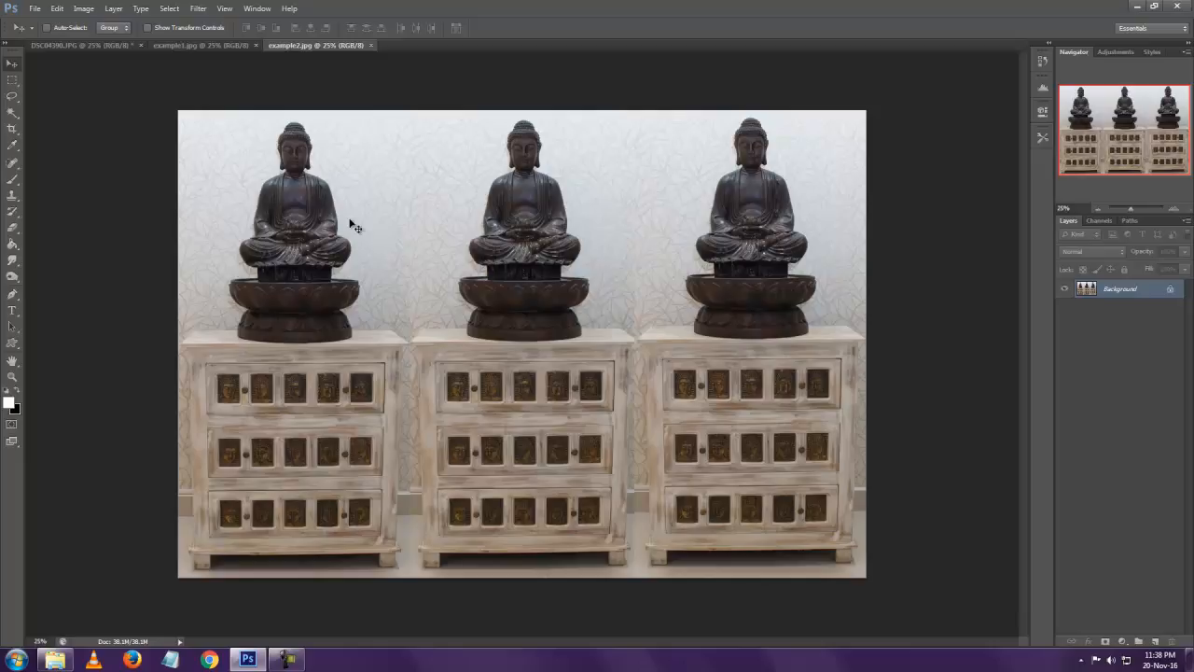
{"action": "left_click", "coordinate": [370, 44]}
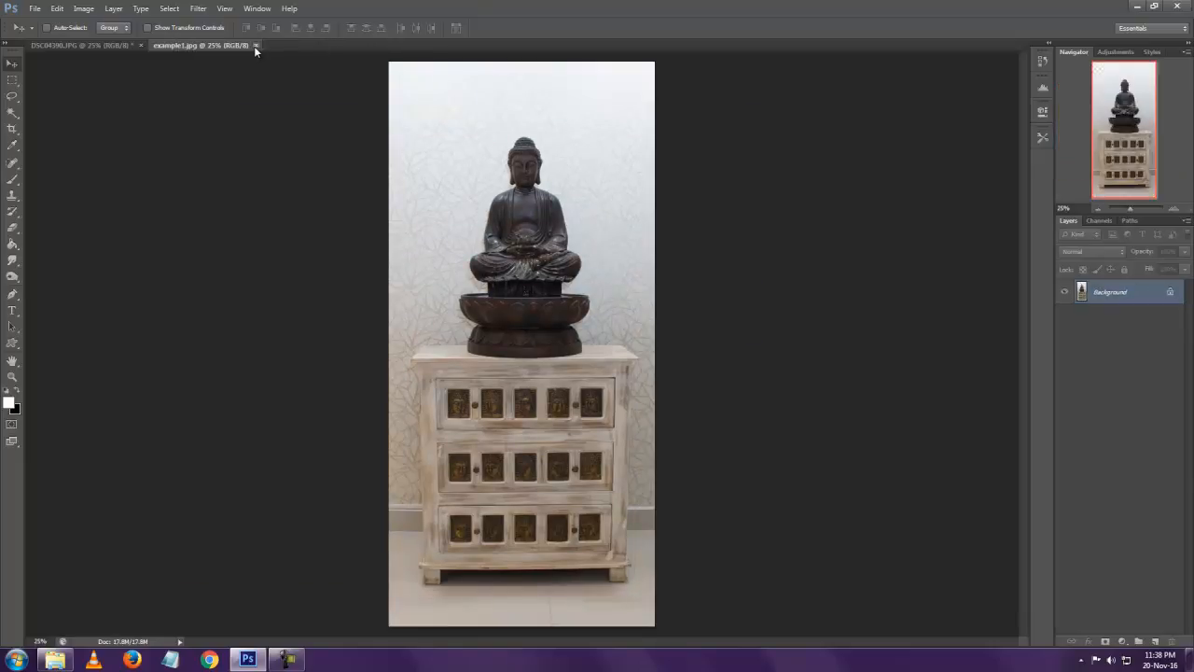
{"action": "left_click", "coordinate": [255, 46]}
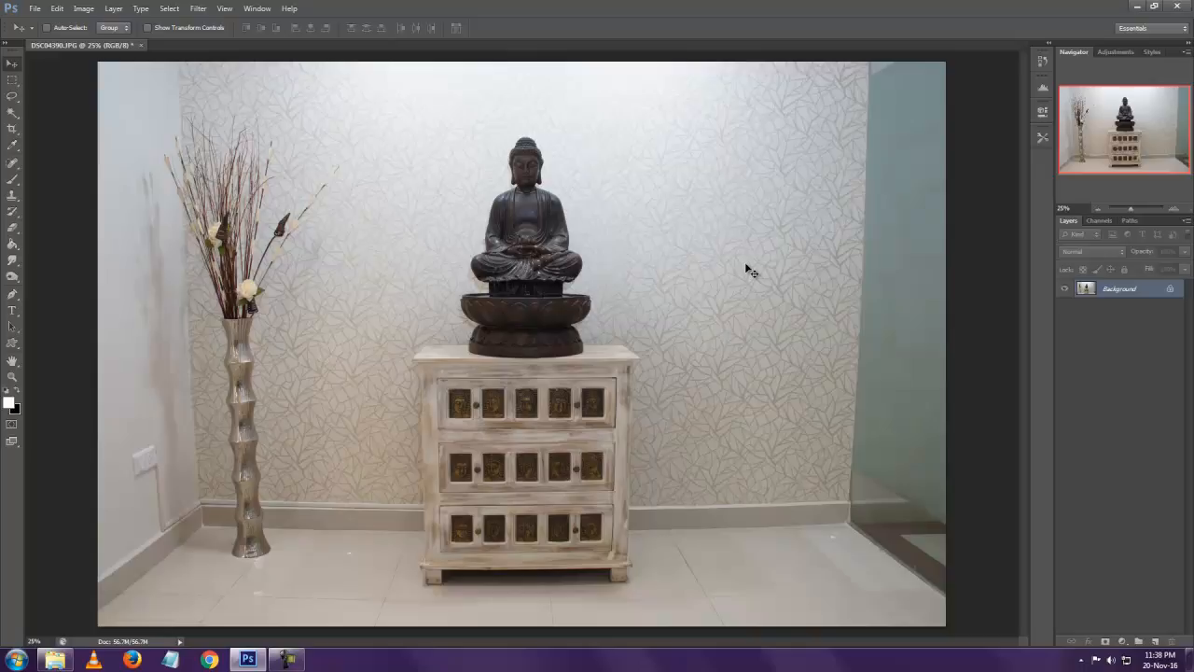
Open the yellow flower photo DSC02701.JPG from the Images folder.
{"action": "left_click", "coordinate": [34, 8]}
{"action": "left_click", "coordinate": [47, 34]}
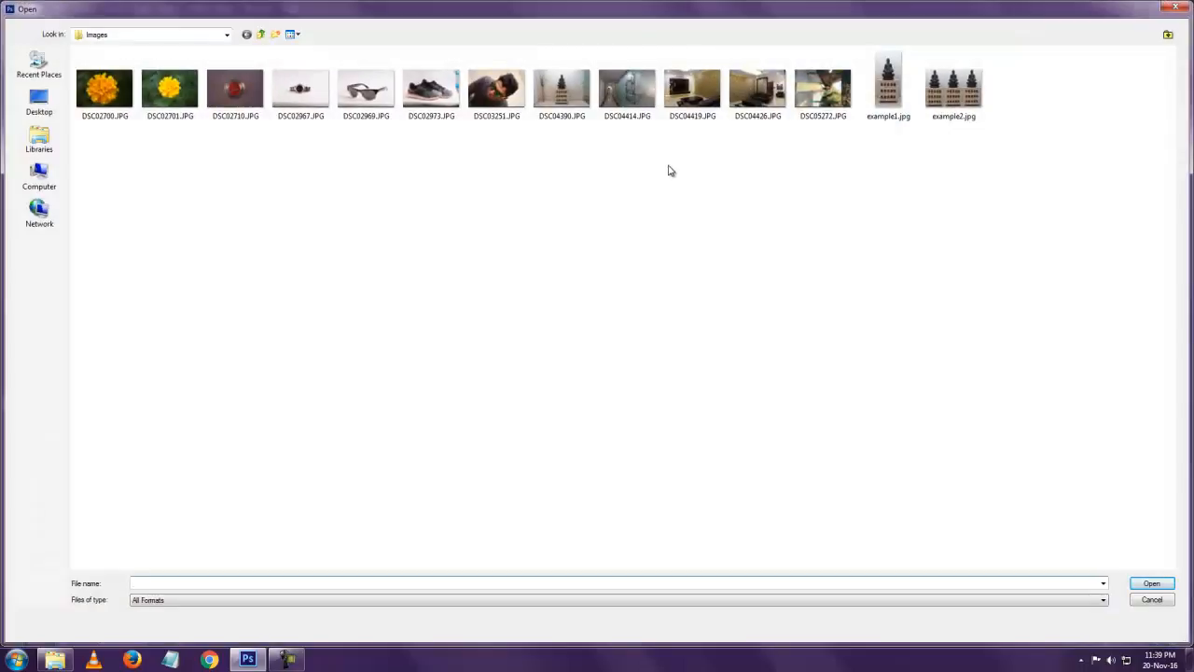
{"action": "left_click", "coordinate": [170, 89]}
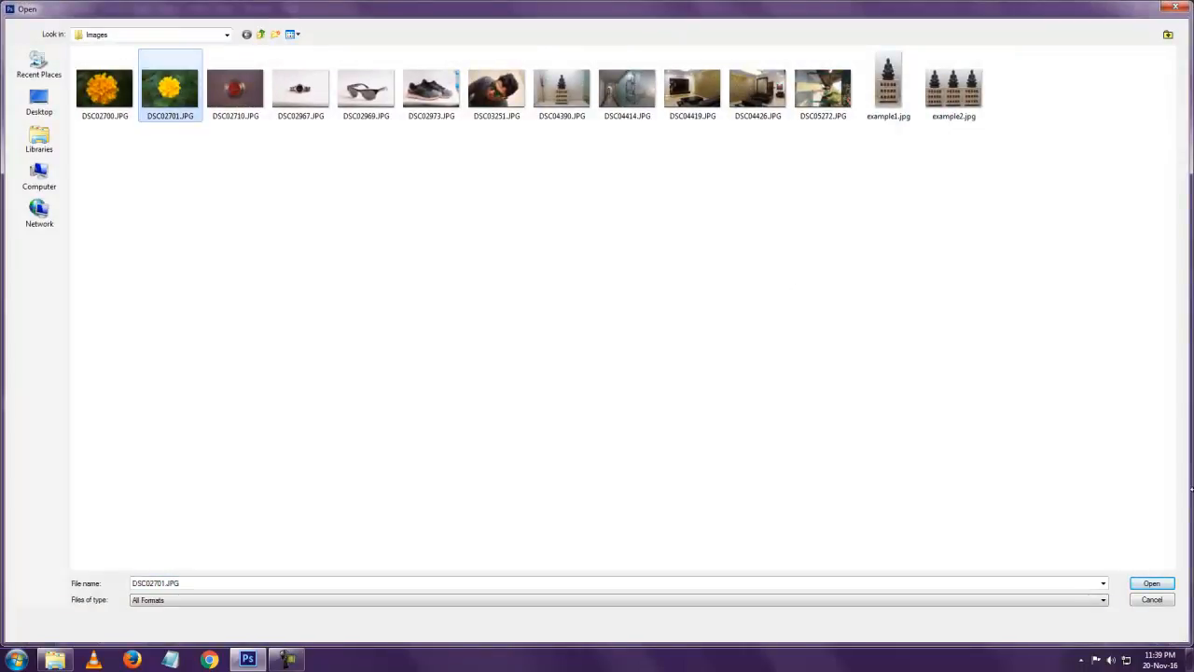
{"action": "left_click", "coordinate": [1161, 585]}
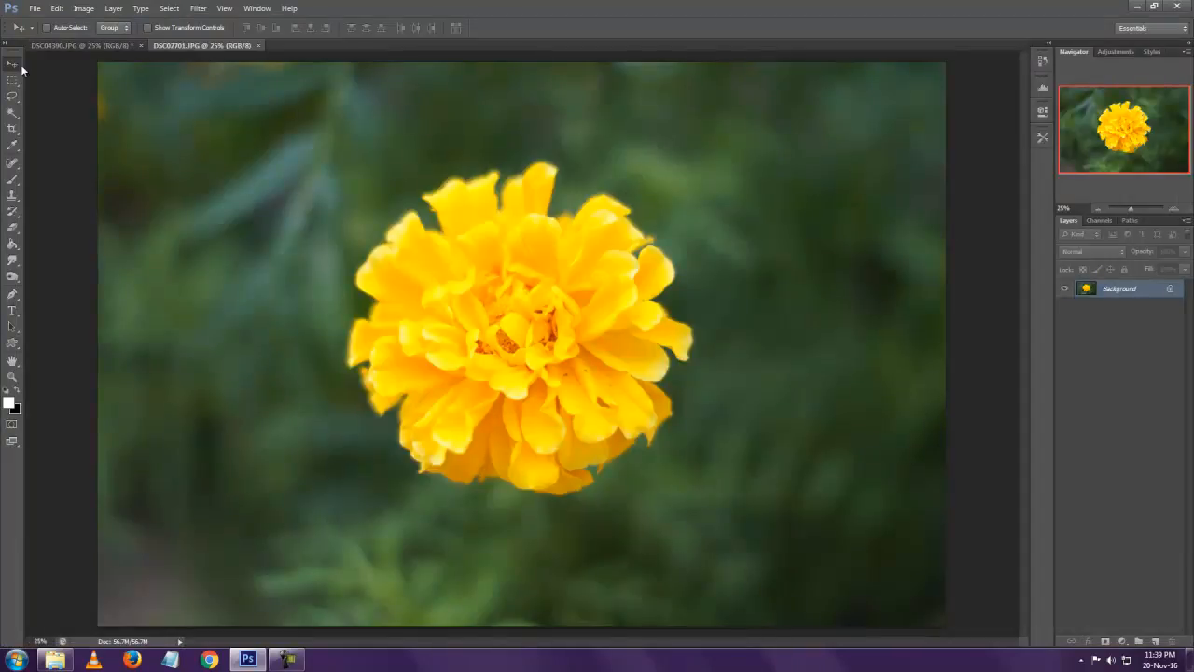
Draw an elliptical marquee selection around the whole yellow flower.
{"action": "left_click", "coordinate": [12, 80]}
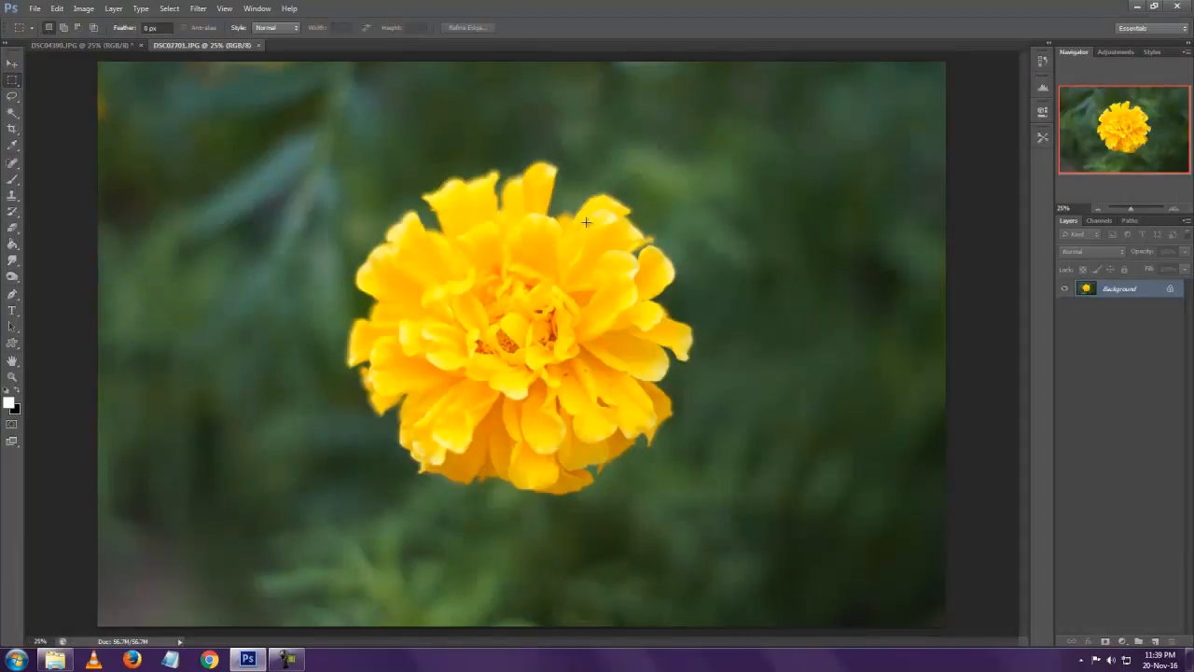
{"action": "right_click", "coordinate": [10, 82]}
{"action": "left_click", "coordinate": [80, 90]}
{"action": "left_click_drag", "start_coordinate": [334, 152], "coordinate": [708, 516]}
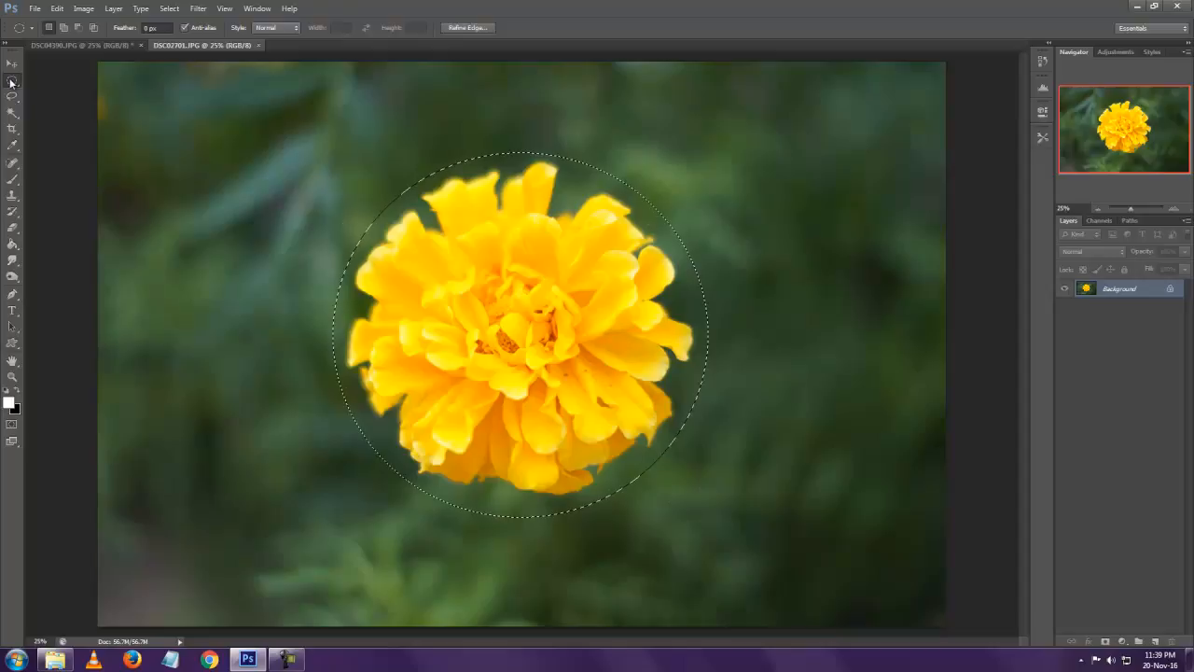
Copy the selected flower to a new layer and move that layer into the DSC04390.JPG statue document.
{"action": "right_click", "coordinate": [544, 268]}
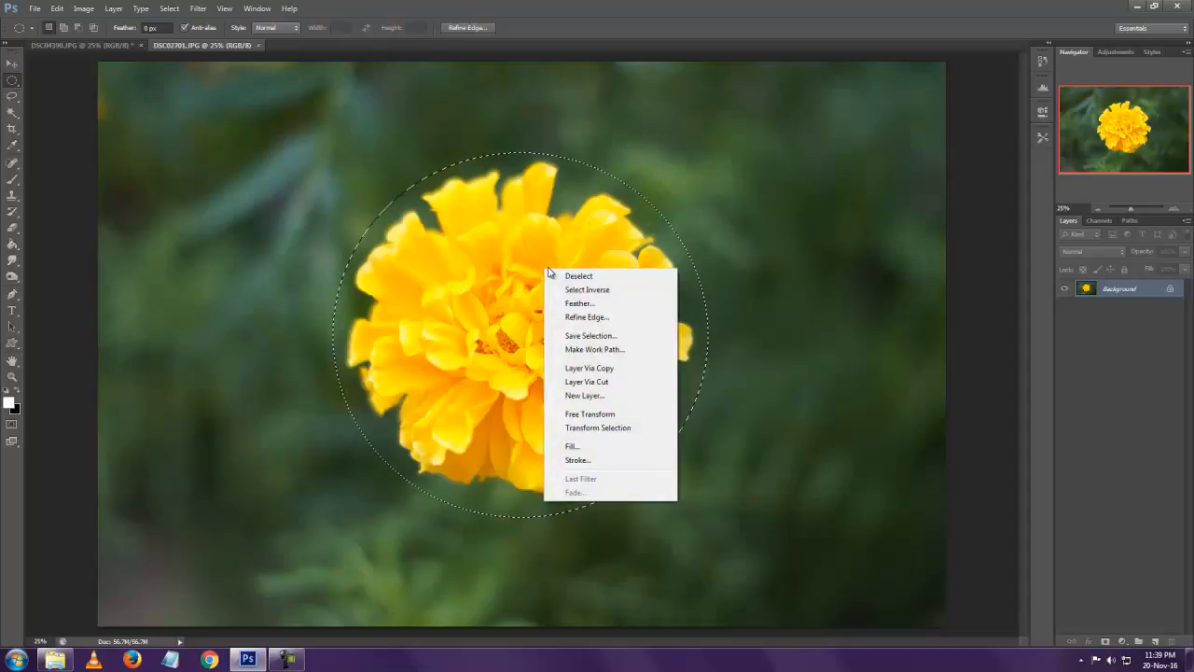
{"action": "left_click", "coordinate": [599, 370]}
{"action": "left_click", "coordinate": [12, 63]}
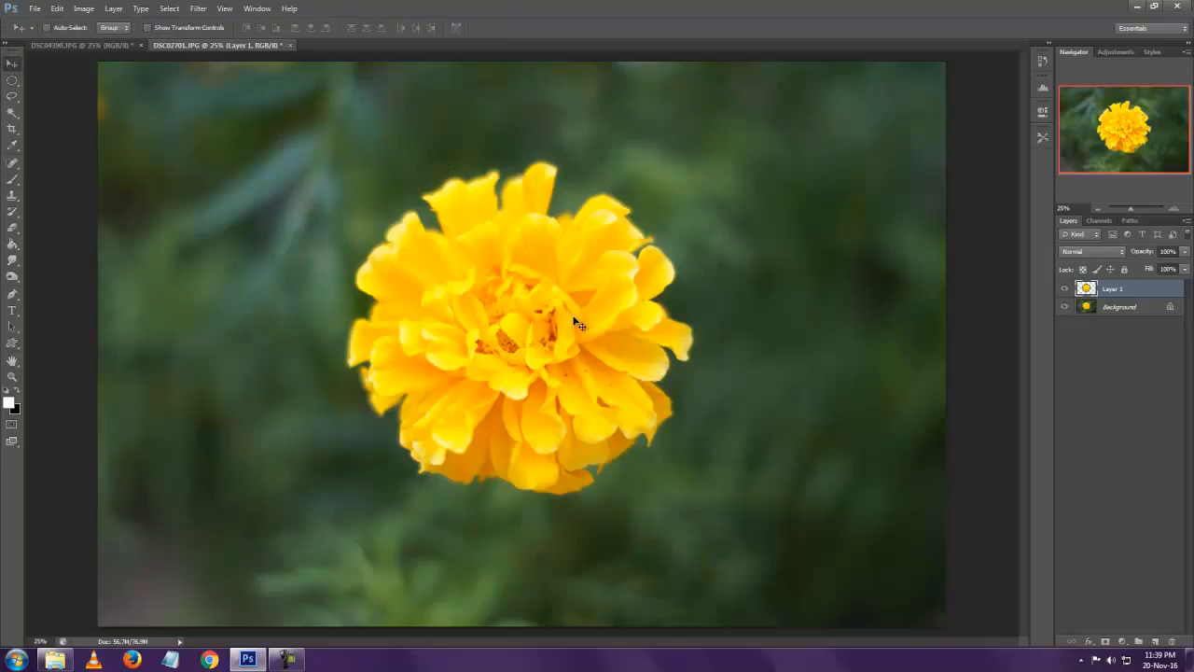
{"action": "left_click_drag", "start_coordinate": [567, 334], "coordinate": [751, 334]}
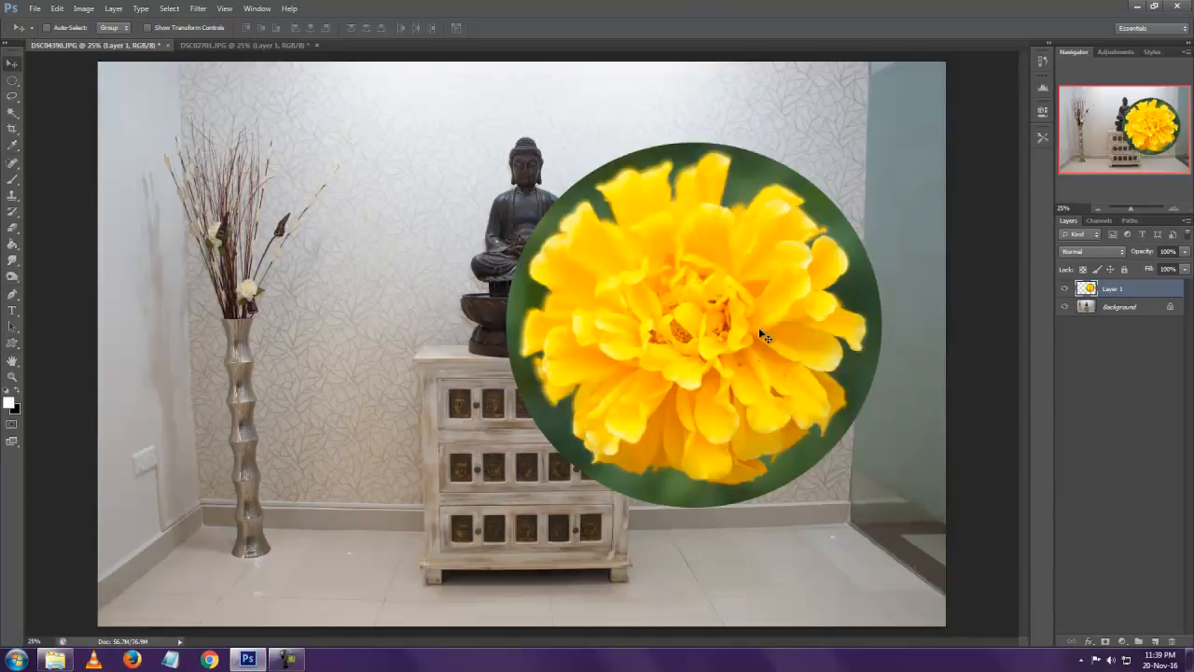
Scale the flower down with Free Transform to a small blossom and place it on the center of the statue's chest.
{"action": "key", "text": "ctrl+t"}
{"action": "left_click_drag", "start_coordinate": [881, 143], "coordinate": [539, 157]}
{"action": "scroll", "coordinate": [541, 241], "scroll_direction": "up", "scroll_amount": 3}
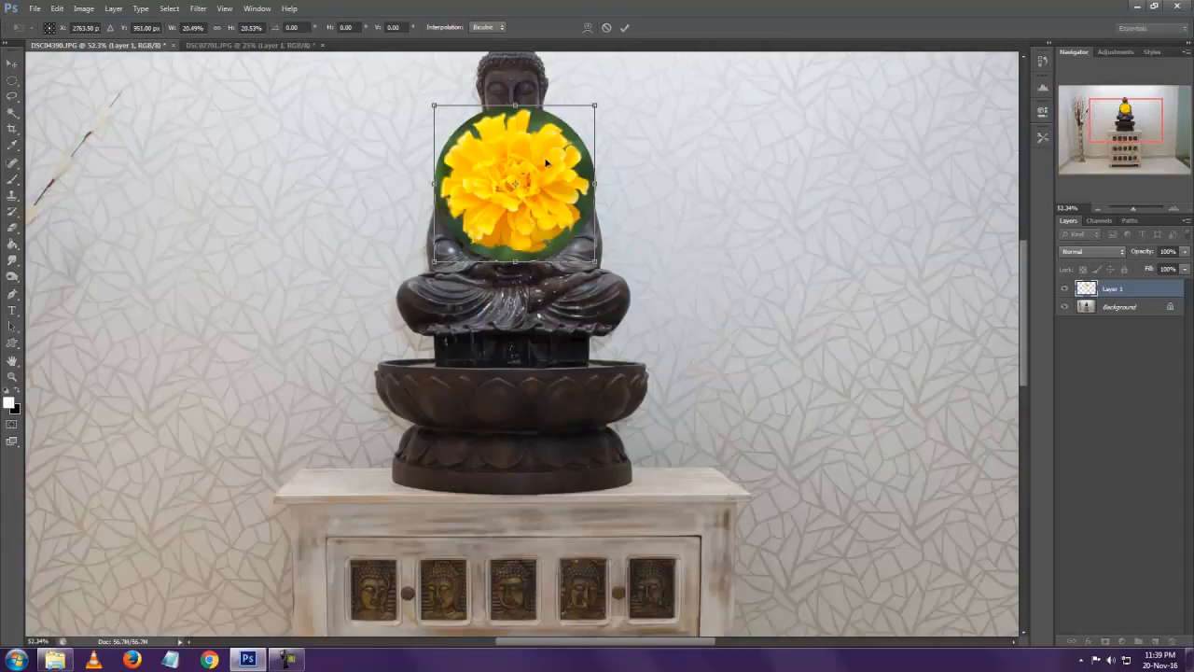
{"action": "scroll", "coordinate": [544, 158], "scroll_direction": "up", "scroll_amount": 2}
{"action": "left_click_drag", "start_coordinate": [617, 84], "coordinate": [512, 187]}
{"action": "key", "text": "Return"}
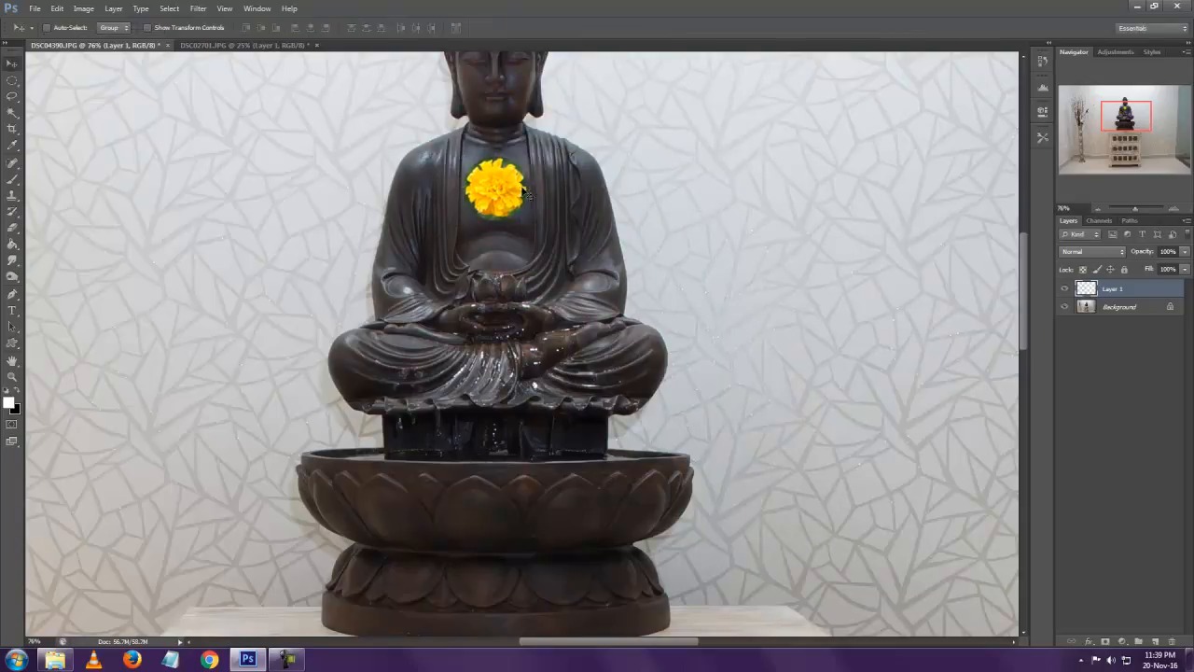
Duplicate the small flower twice, placing one copy over the statue's hands and the other on the upper rim of its base.
{"action": "scroll", "coordinate": [556, 202], "scroll_direction": "down", "scroll_amount": 3}
{"action": "scroll", "coordinate": [570, 224], "scroll_direction": "down", "scroll_amount": 2}
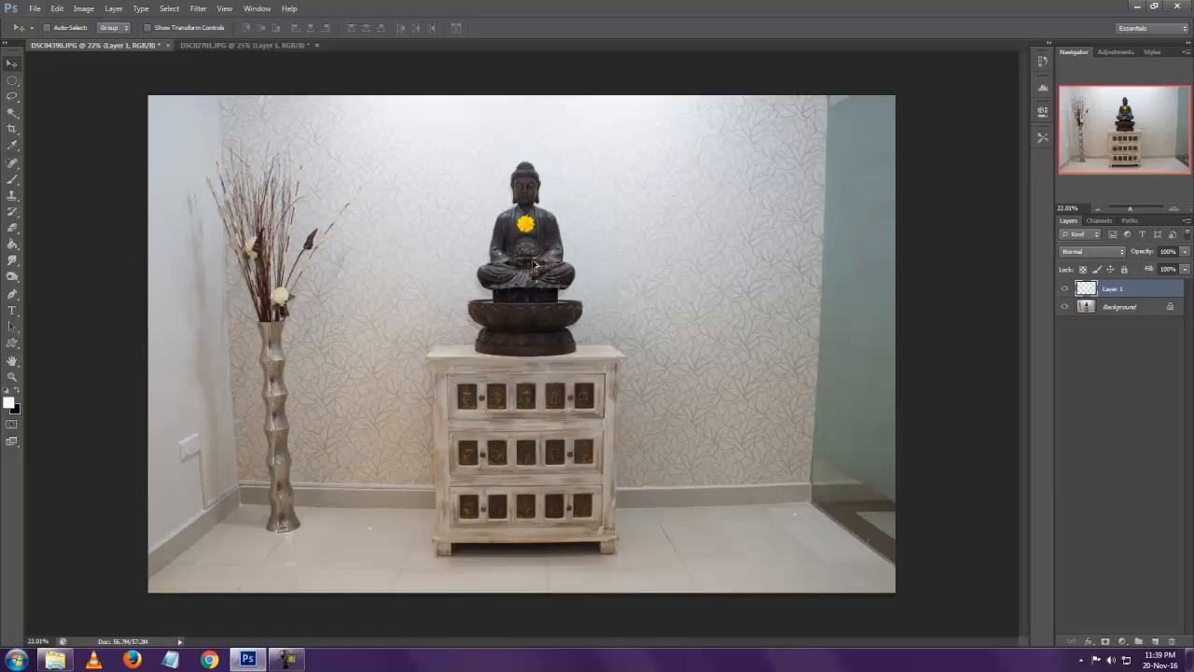
{"action": "scroll", "coordinate": [539, 266], "scroll_direction": "up", "scroll_amount": 3}
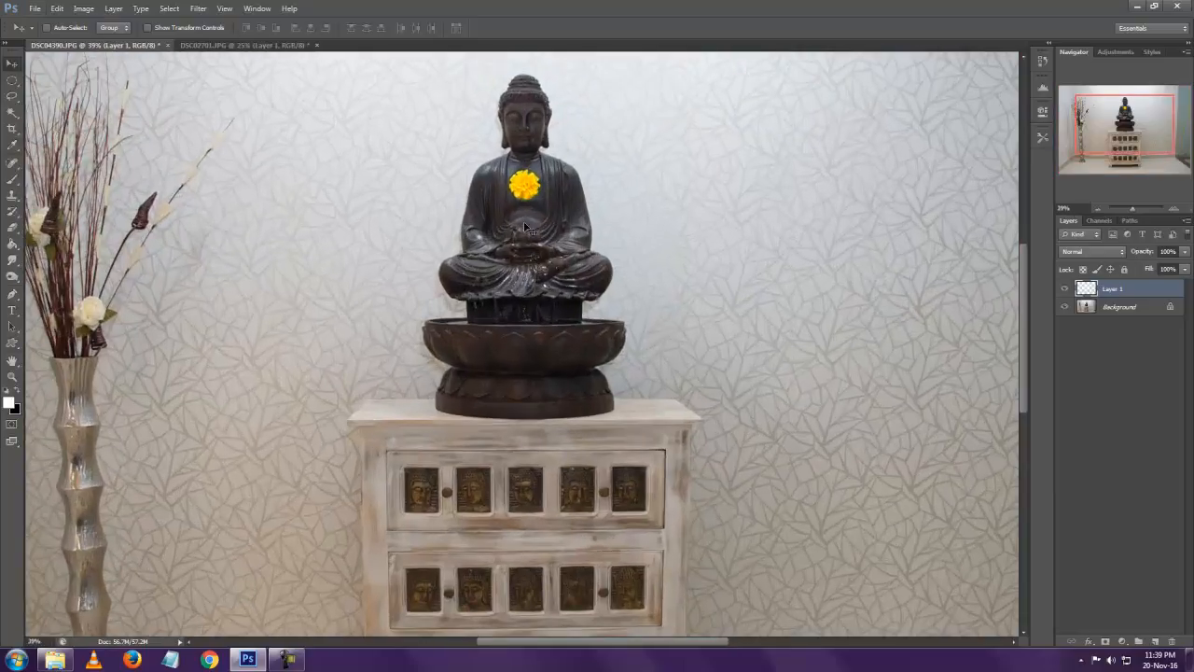
{"action": "left_click_drag", "start_coordinate": [527, 189], "coordinate": [530, 346]}
{"action": "scroll", "coordinate": [719, 328], "scroll_direction": "down", "scroll_amount": 2}
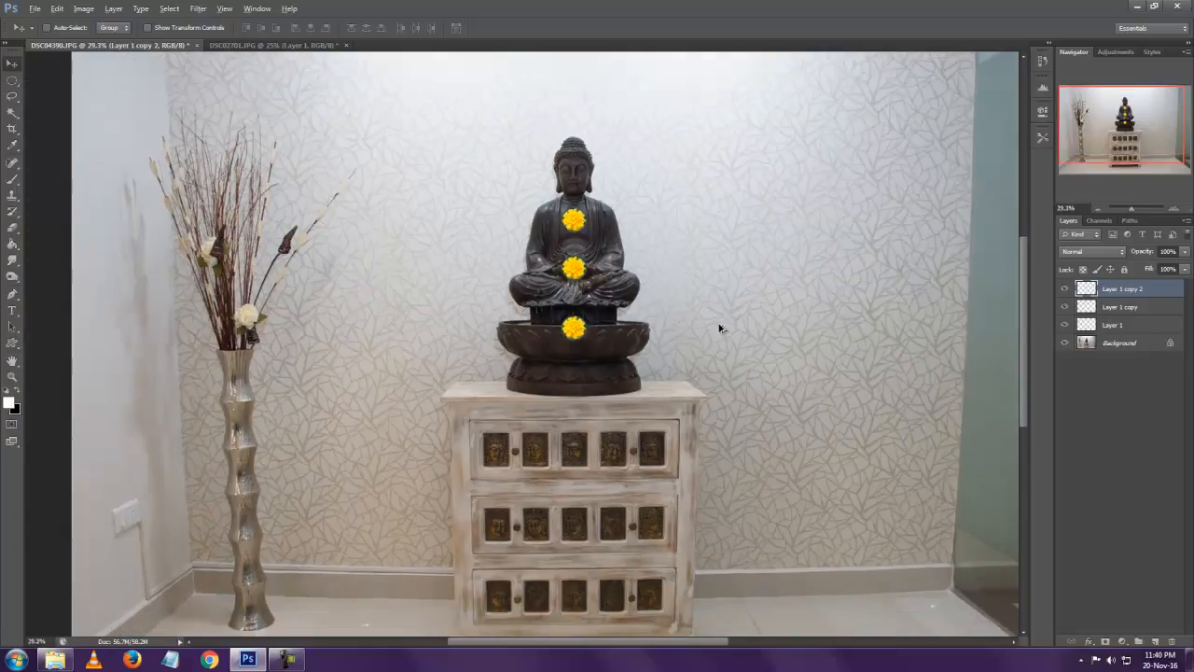
{"action": "scroll", "coordinate": [720, 328], "scroll_direction": "down", "scroll_amount": 2}
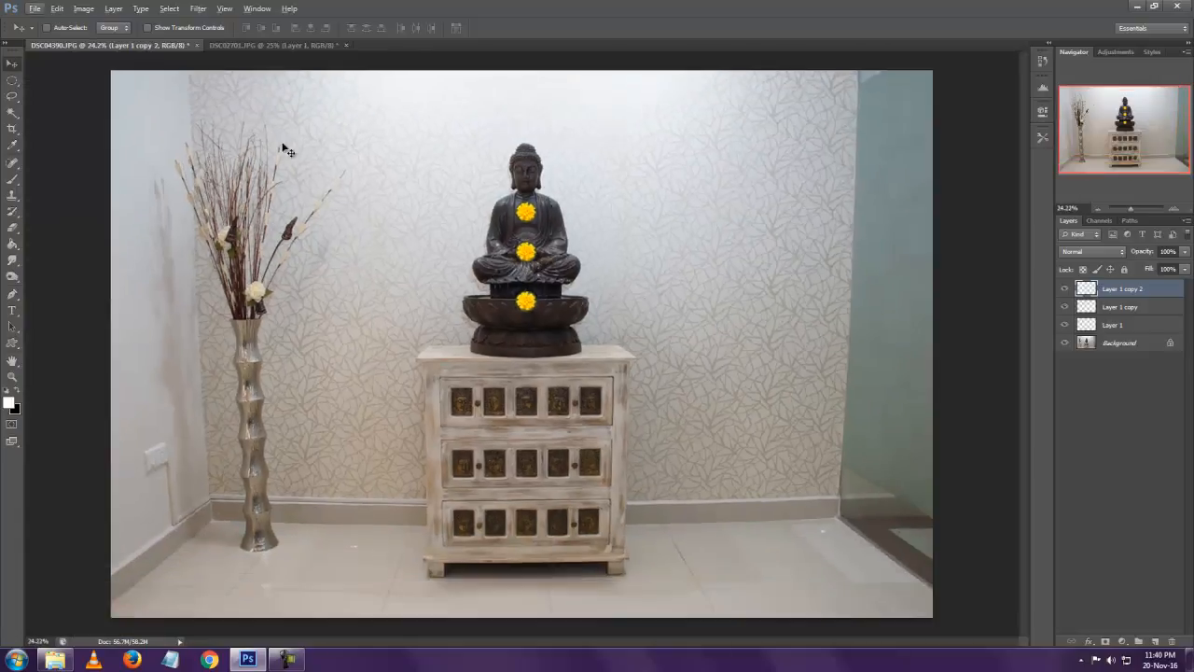
Bring another copy of the flower layer from DSC02701.JPG into the statue document, move it around, and delete it.
{"action": "left_click", "coordinate": [267, 45]}
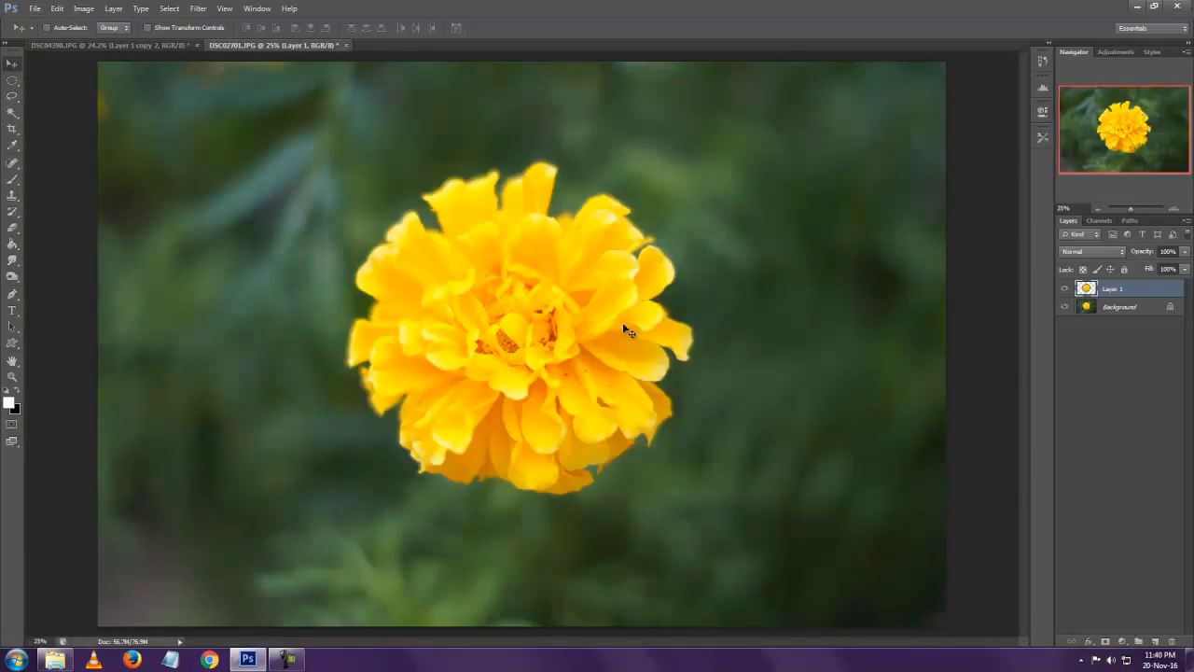
{"action": "left_click", "coordinate": [168, 45]}
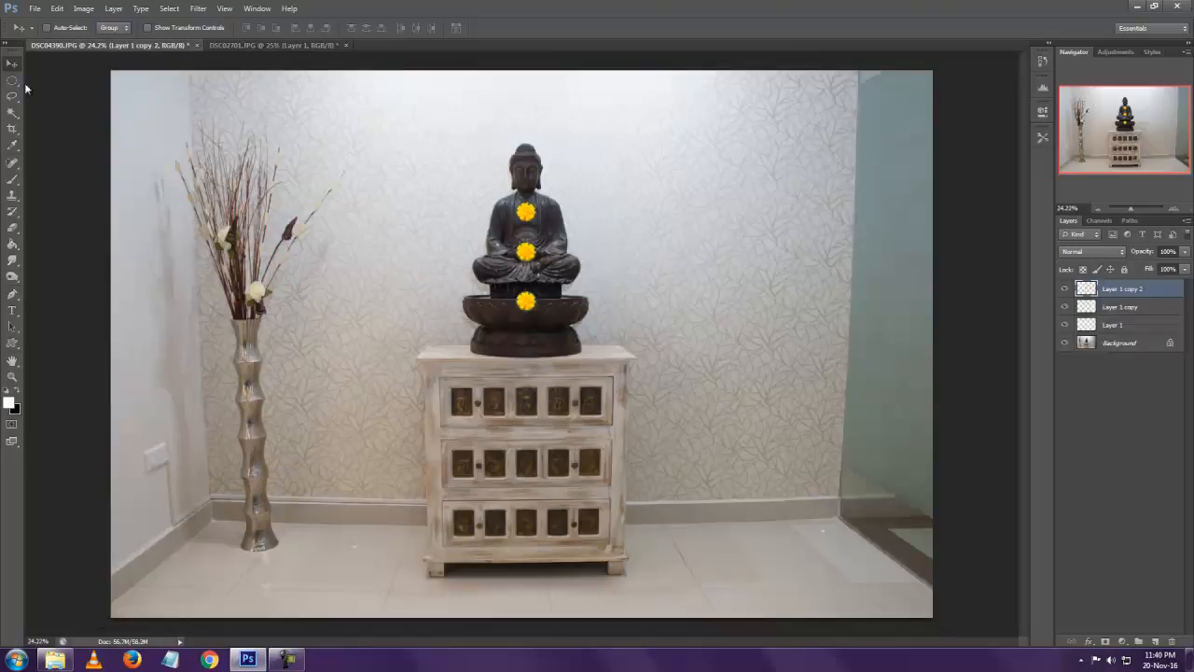
{"action": "left_click", "coordinate": [275, 45]}
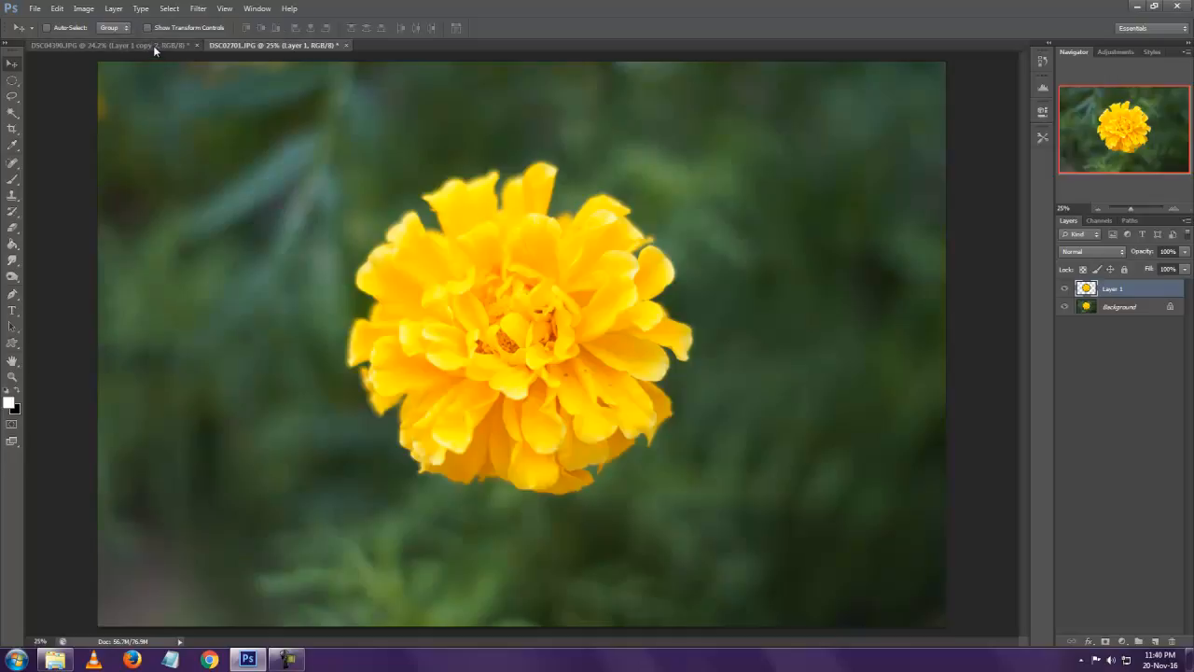
{"action": "left_click_drag", "start_coordinate": [512, 320], "coordinate": [532, 251]}
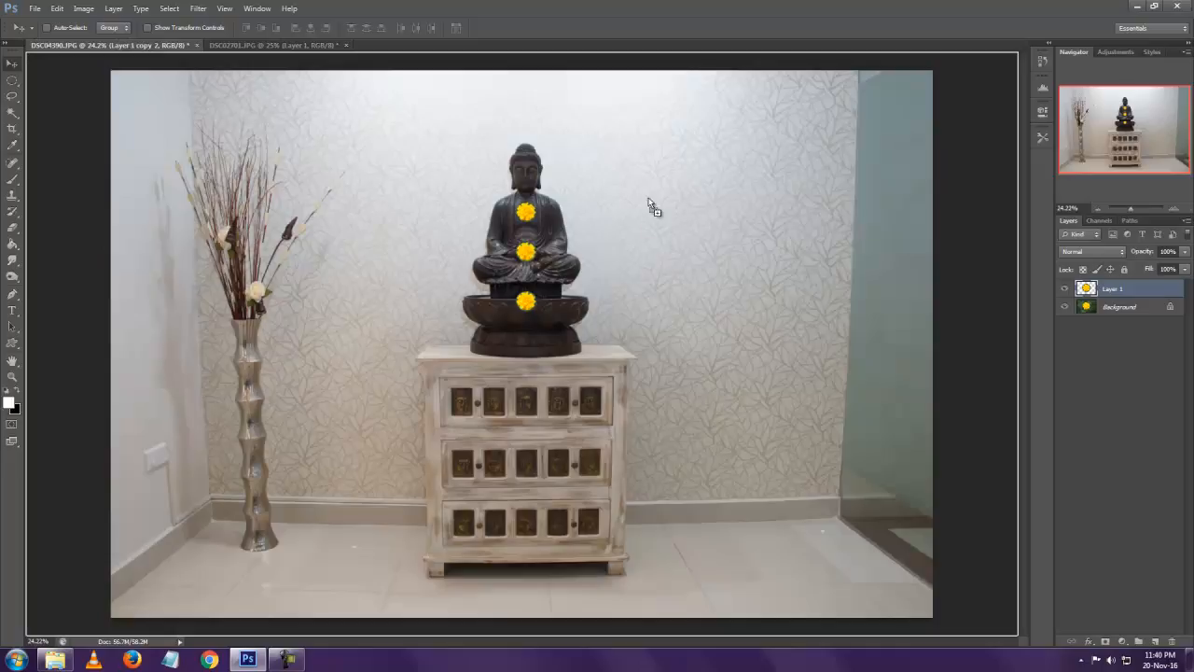
{"action": "left_click_drag", "start_coordinate": [491, 181], "coordinate": [437, 164]}
{"action": "left_click_drag", "start_coordinate": [356, 166], "coordinate": [838, 306]}
{"action": "left_click_drag", "start_coordinate": [768, 366], "coordinate": [434, 348]}
{"action": "key", "text": "Delete"}
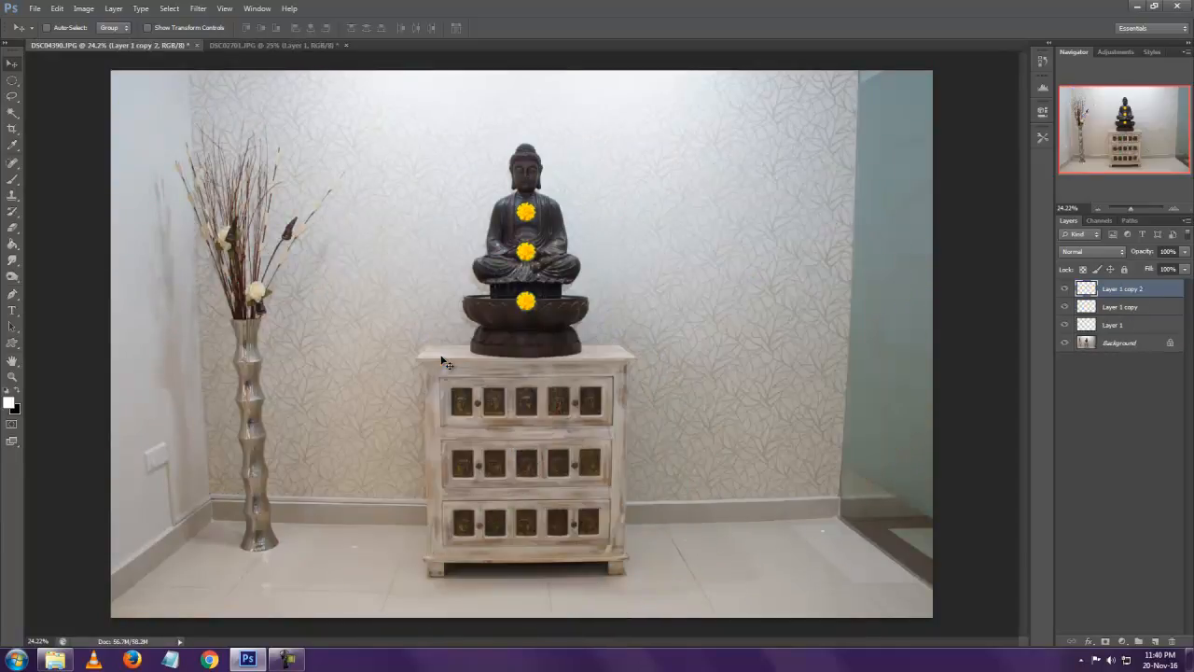
Save the decorated statue image as a JPEG copy named example3.jpg in the Images folder at Maximum quality 12.
{"action": "left_click", "coordinate": [35, 8]}
{"action": "left_click", "coordinate": [56, 157]}
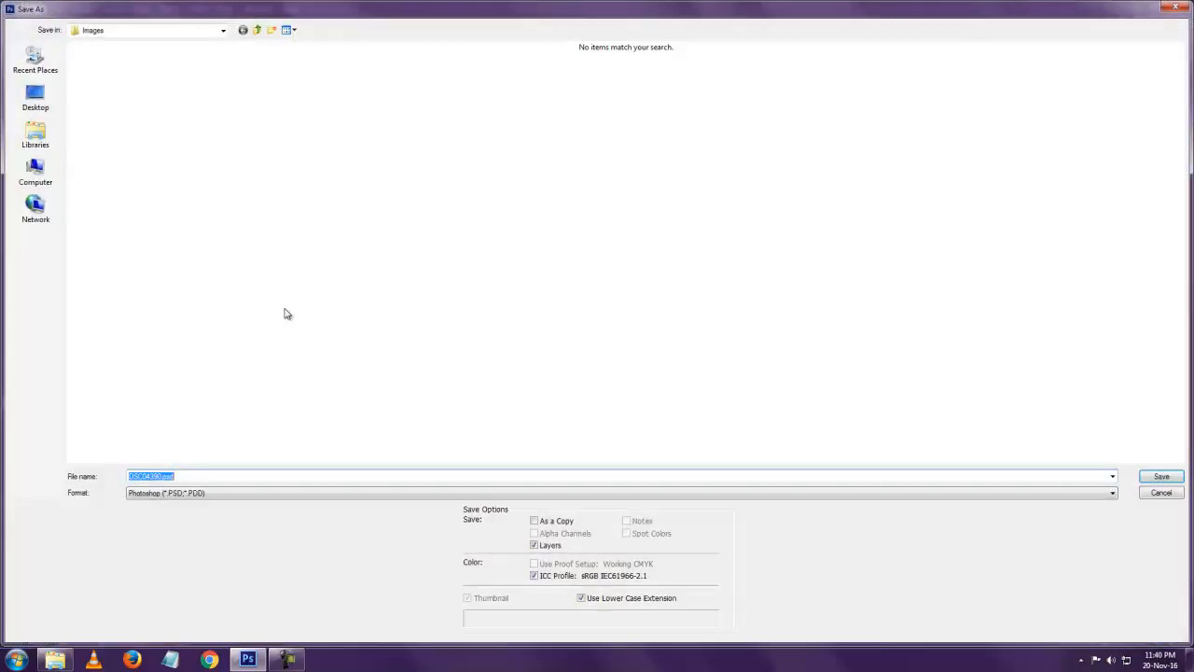
{"action": "left_click", "coordinate": [325, 494]}
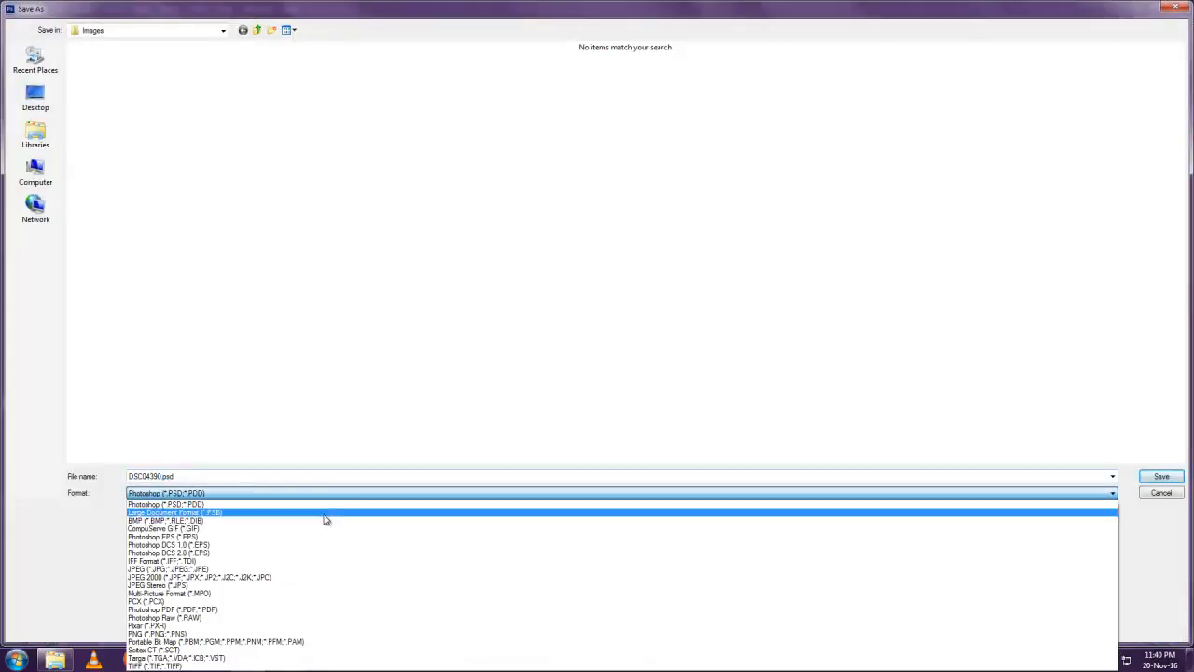
{"action": "left_click", "coordinate": [308, 573]}
{"action": "left_click", "coordinate": [950, 82]}
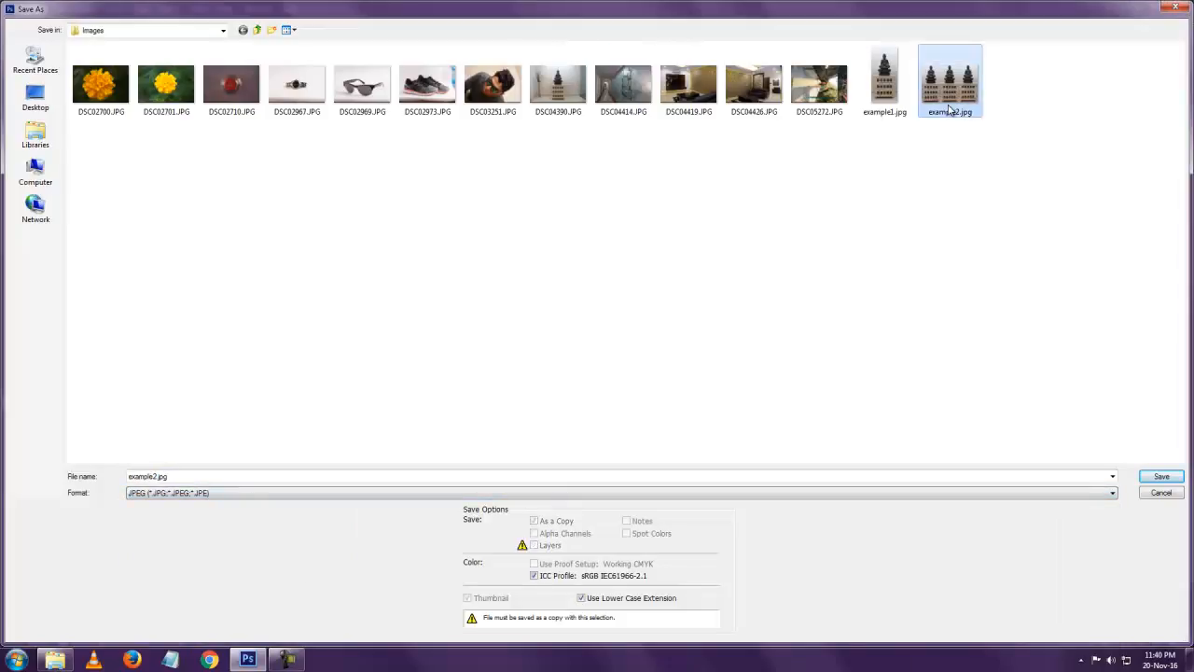
{"action": "left_click", "coordinate": [201, 477]}
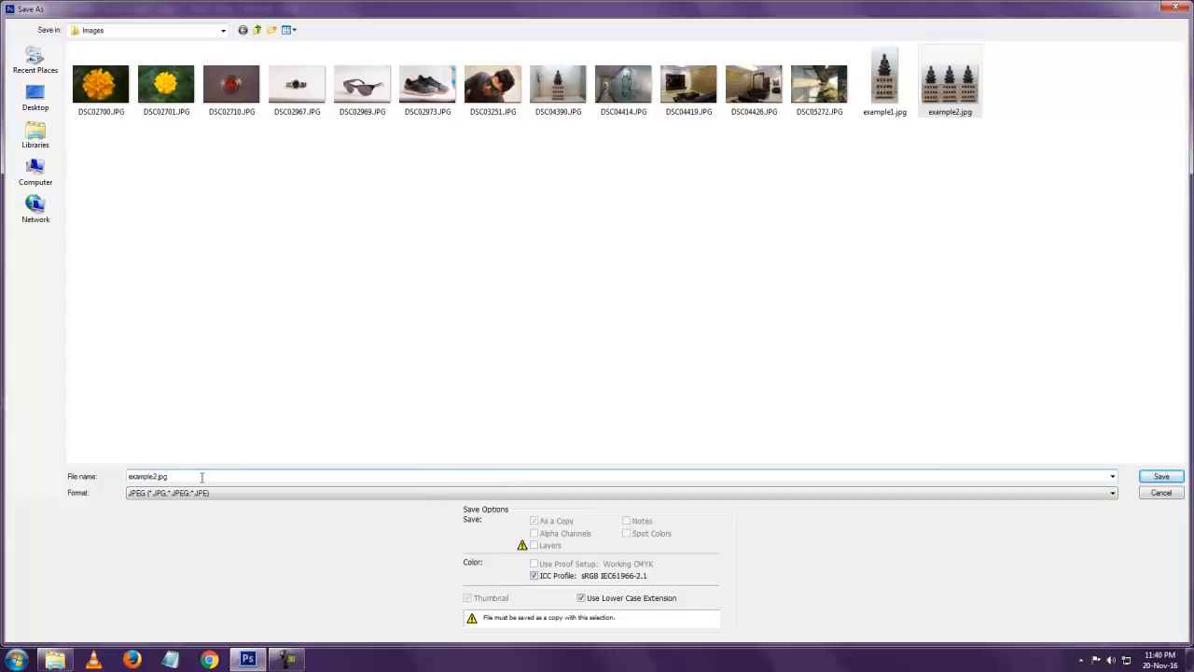
{"action": "key", "text": "Return"}
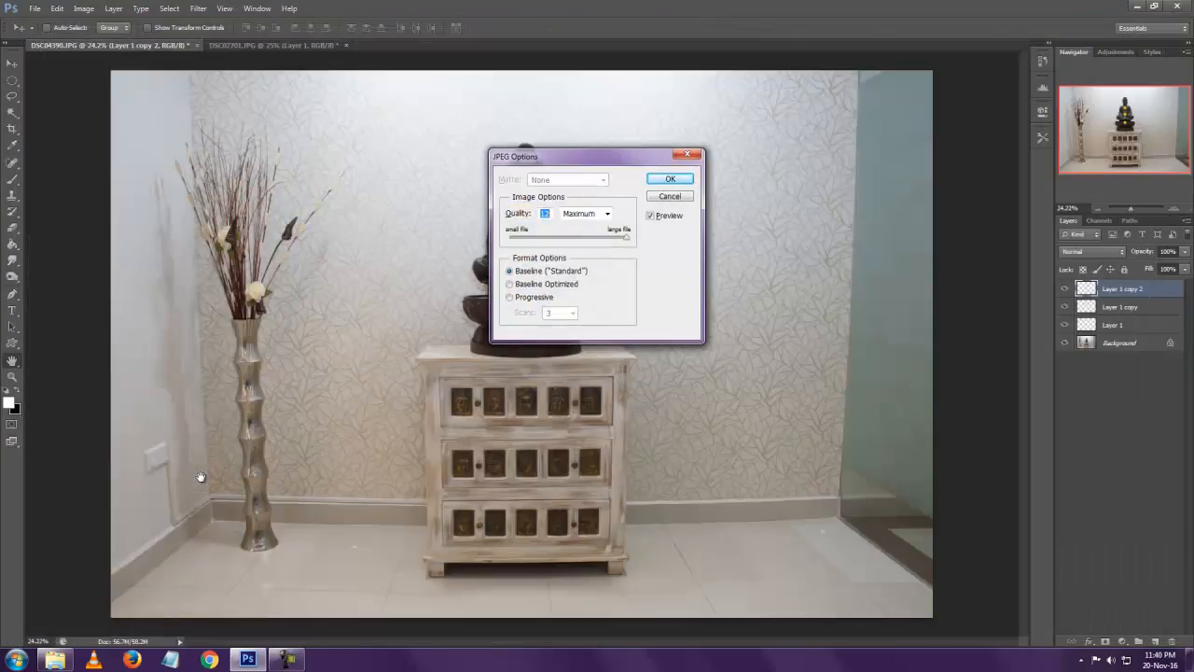
{"action": "key", "text": "Return"}
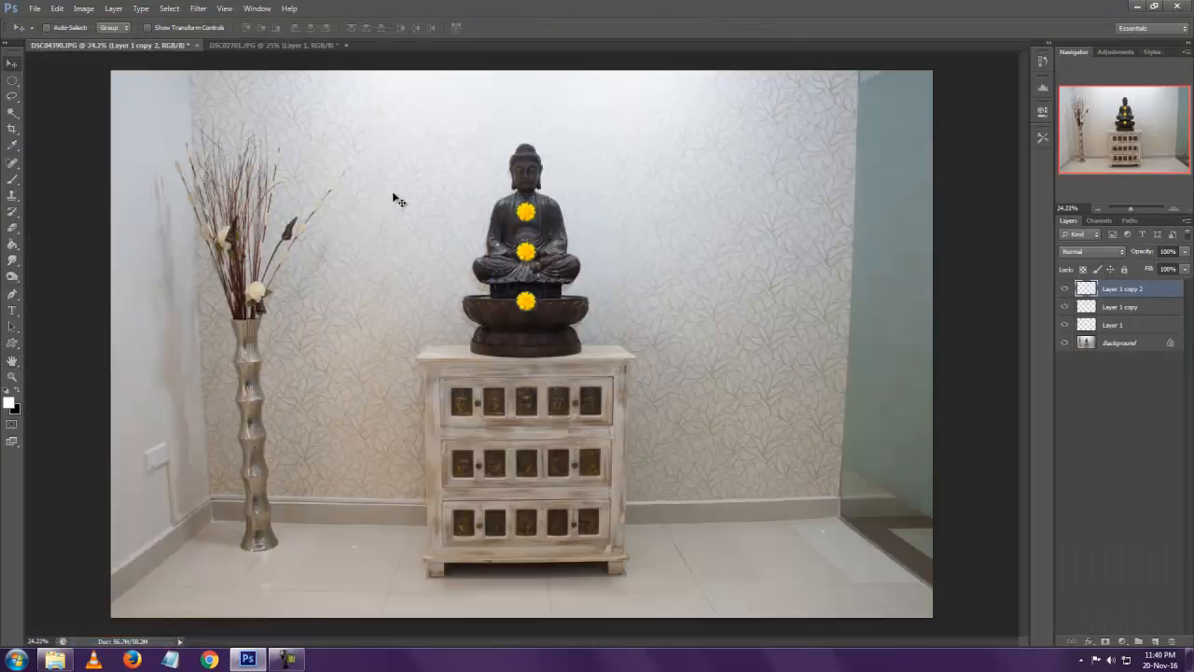
Delete the three flower layers from the statue document and close DSC02701.JPG without saving.
{"action": "left_click", "coordinate": [1133, 328], "text": "shift"}
{"action": "left_click_drag", "start_coordinate": [1146, 332], "coordinate": [1169, 639]}
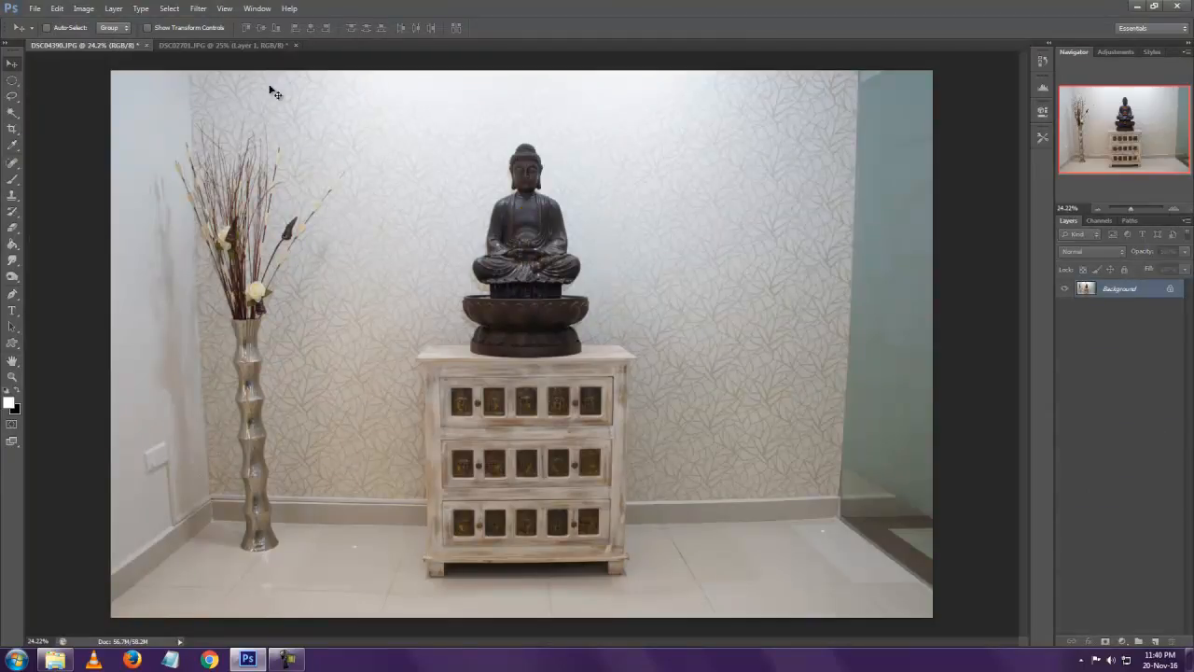
{"action": "left_click", "coordinate": [294, 43]}
{"action": "left_click", "coordinate": [602, 247]}
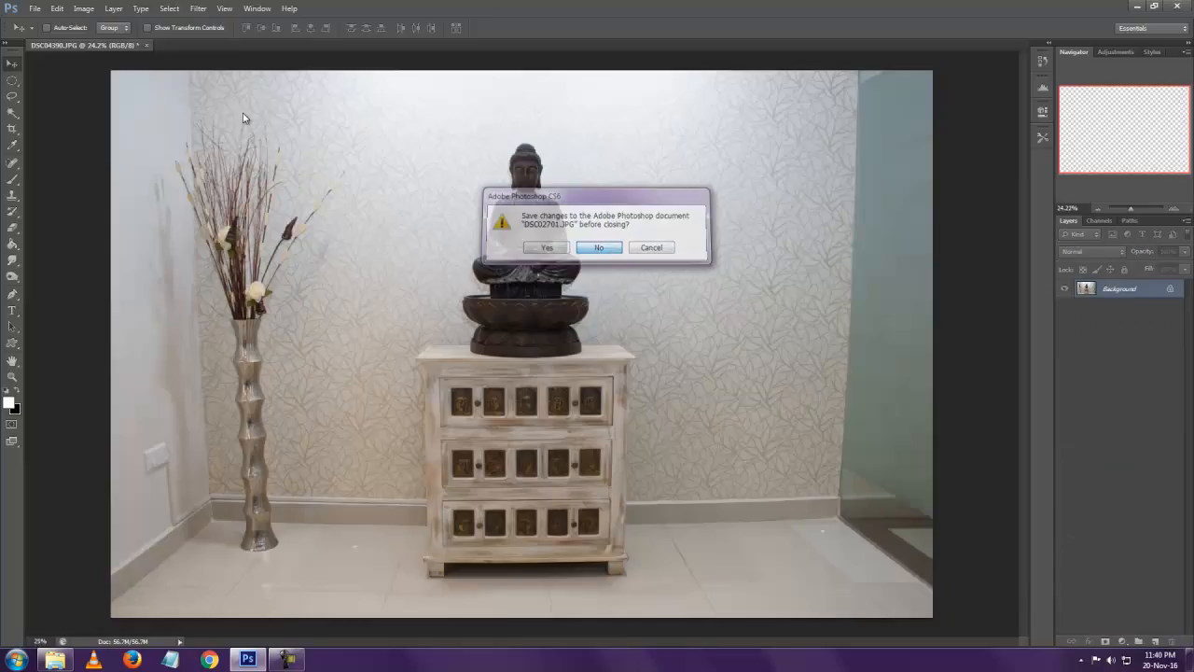
Open example3.jpg from the Images folder, examine the flowers on the statue, and close the file.
{"action": "left_click", "coordinate": [35, 8]}
{"action": "left_click", "coordinate": [40, 32]}
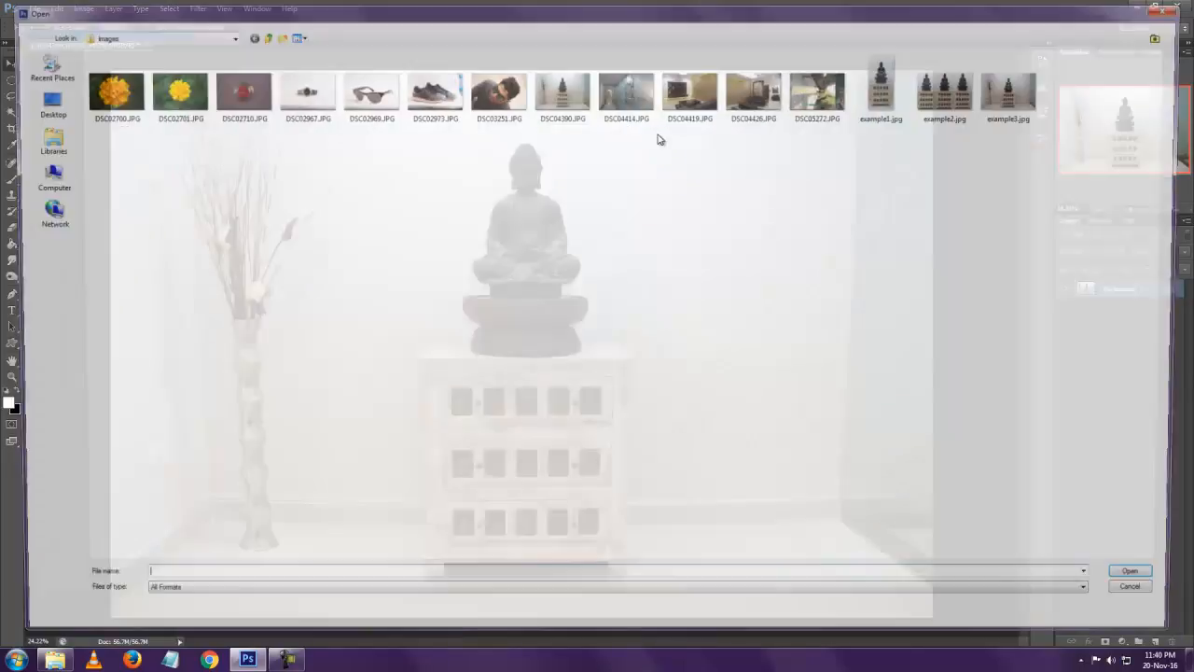
{"action": "left_click", "coordinate": [1019, 89]}
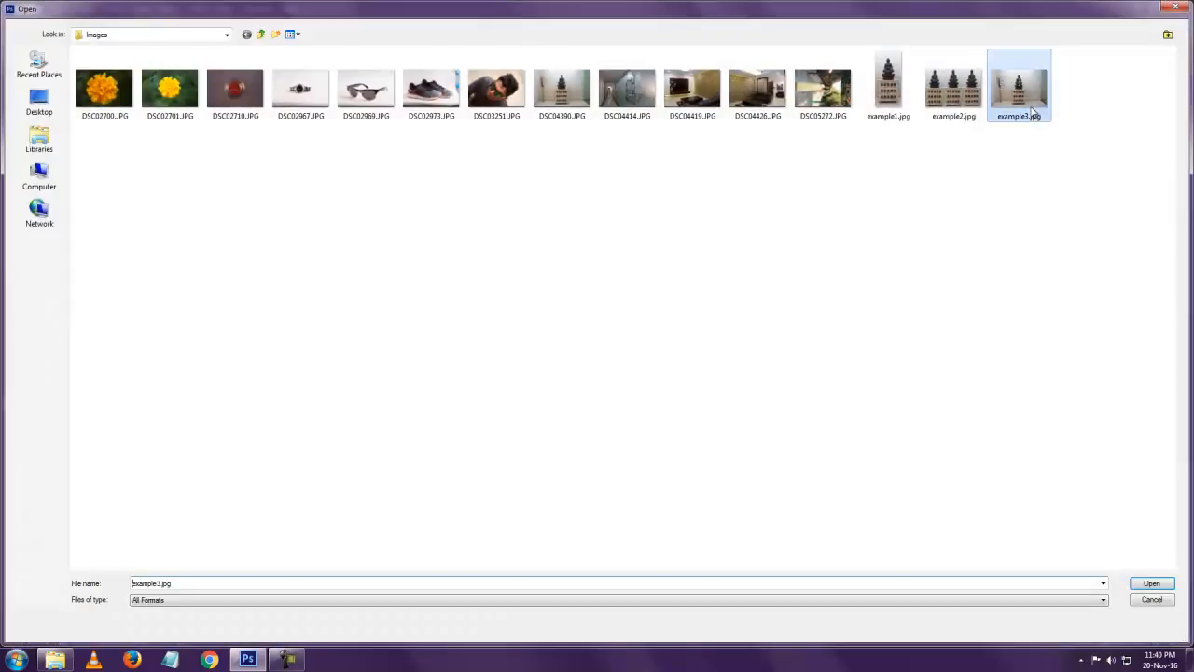
{"action": "left_click", "coordinate": [1151, 584]}
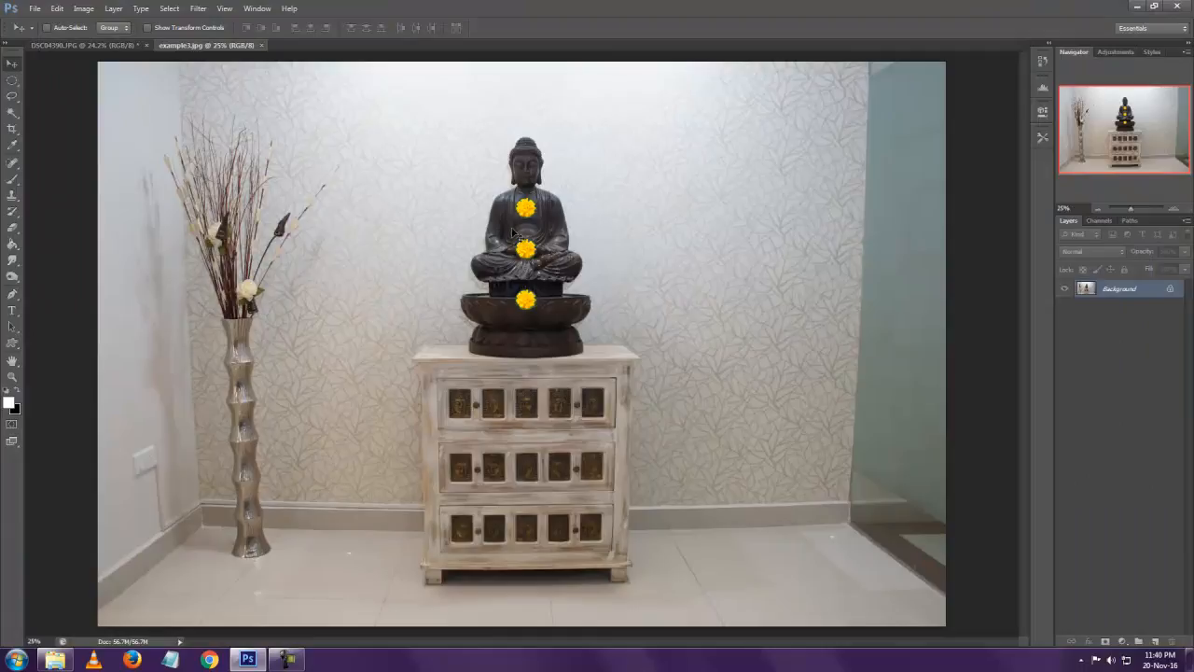
{"action": "scroll", "coordinate": [492, 239], "scroll_direction": "up", "scroll_amount": 3}
{"action": "scroll", "coordinate": [605, 245], "scroll_direction": "down", "scroll_amount": 5}
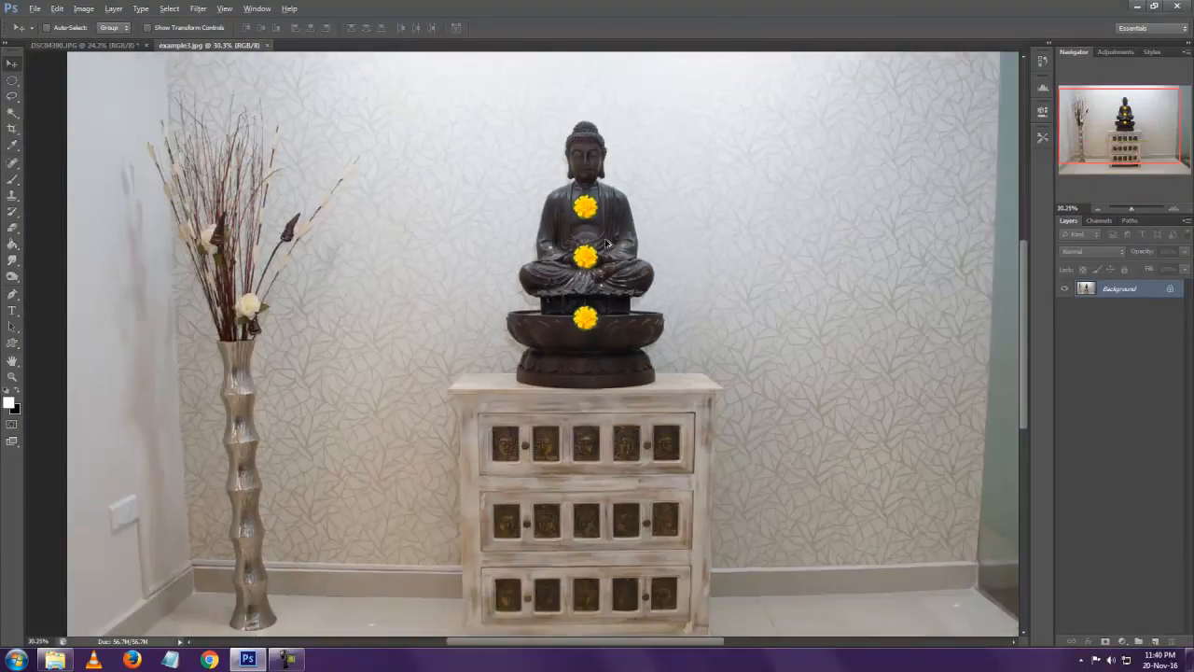
{"action": "key", "text": "alt"}
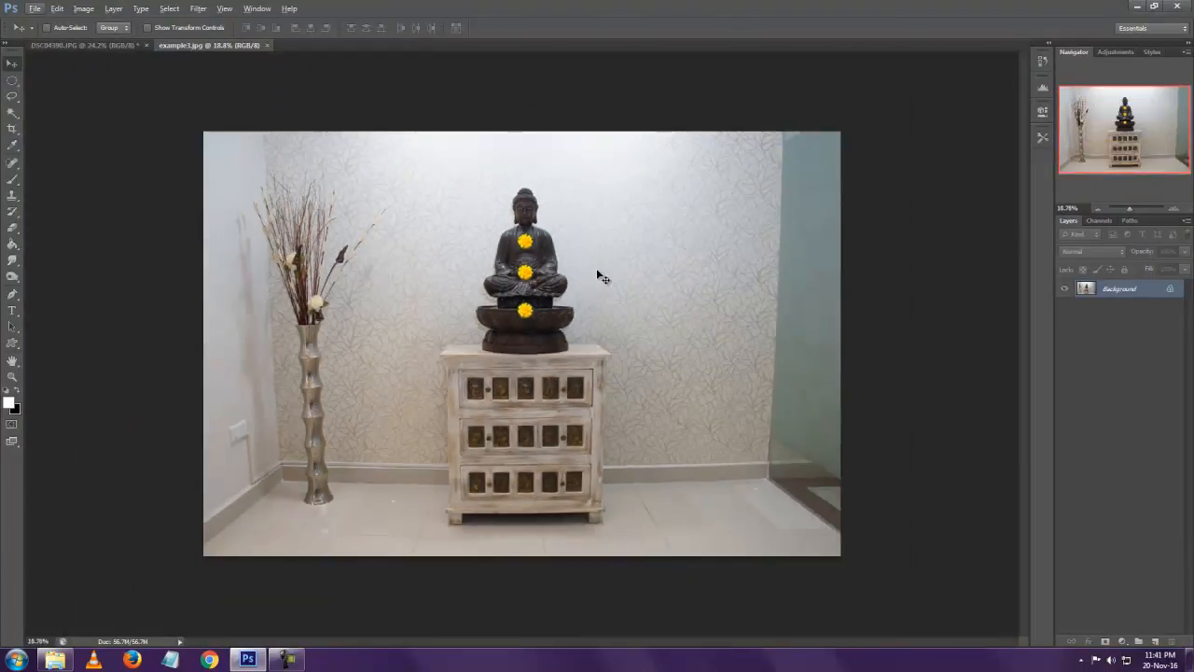
{"action": "scroll", "coordinate": [598, 272], "scroll_direction": "up", "scroll_amount": 2}
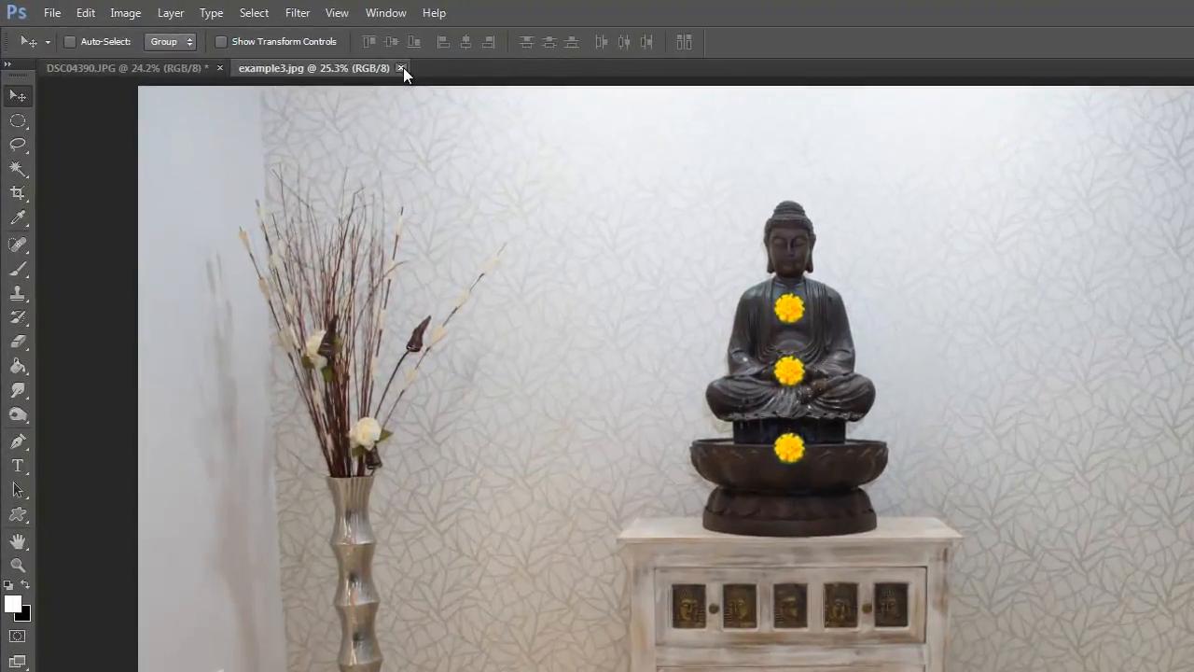
{"action": "left_click", "coordinate": [401, 67]}
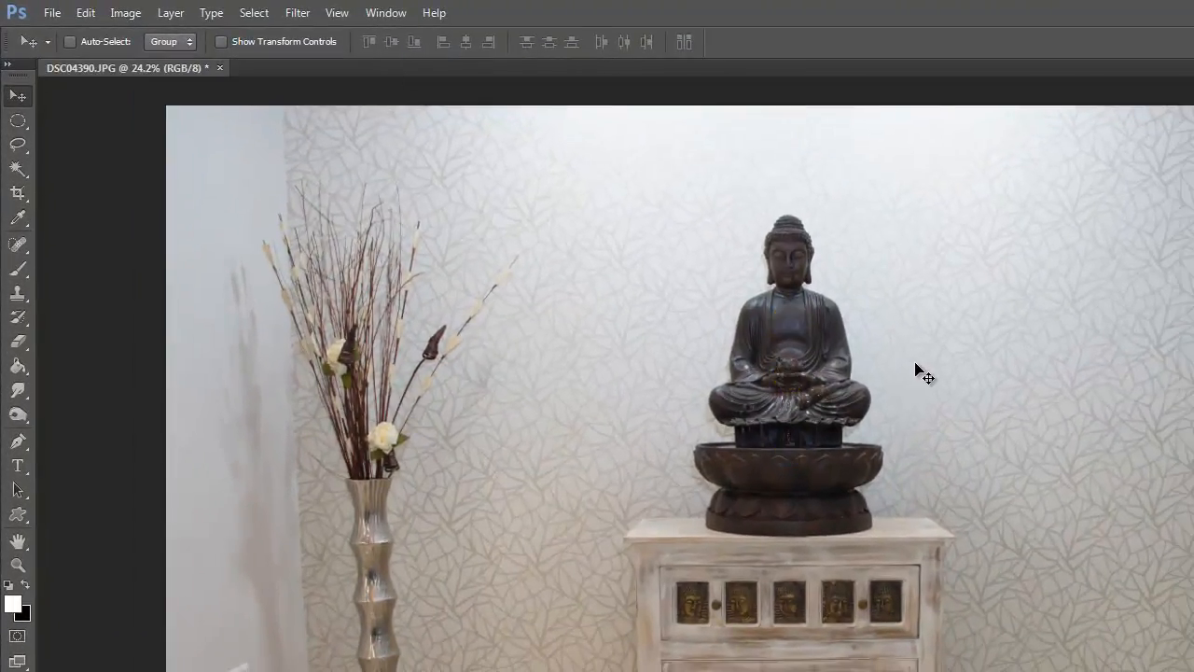
{"action": "left_click", "coordinate": [49, 14]}
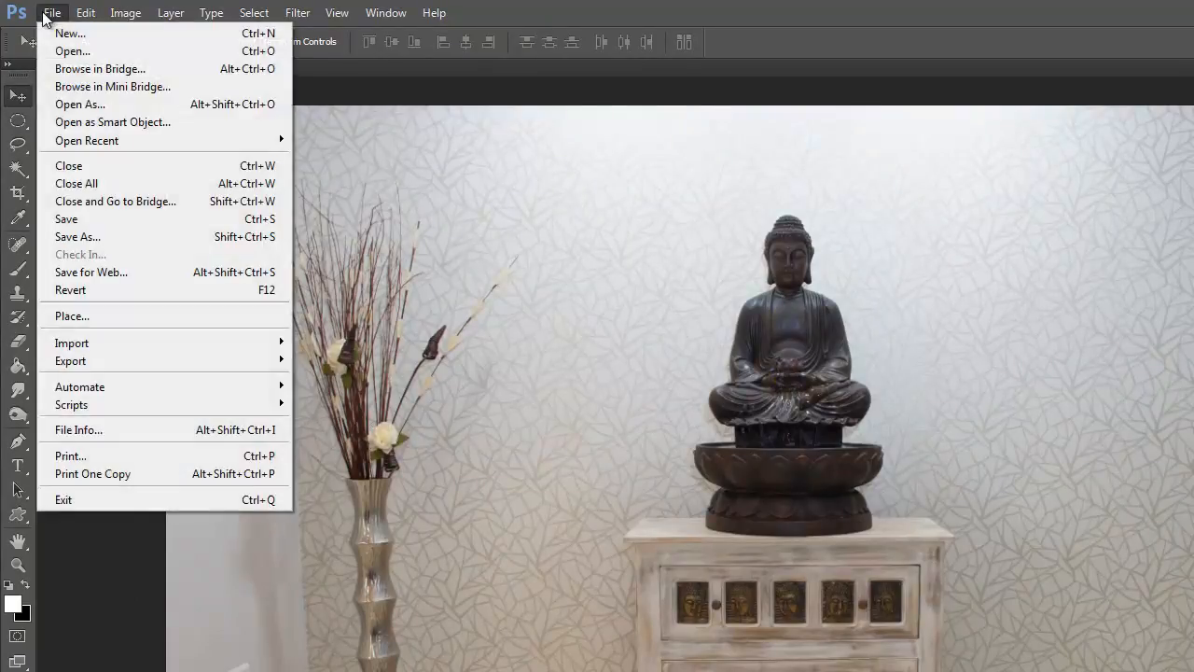
{"action": "left_click", "coordinate": [937, 43]}
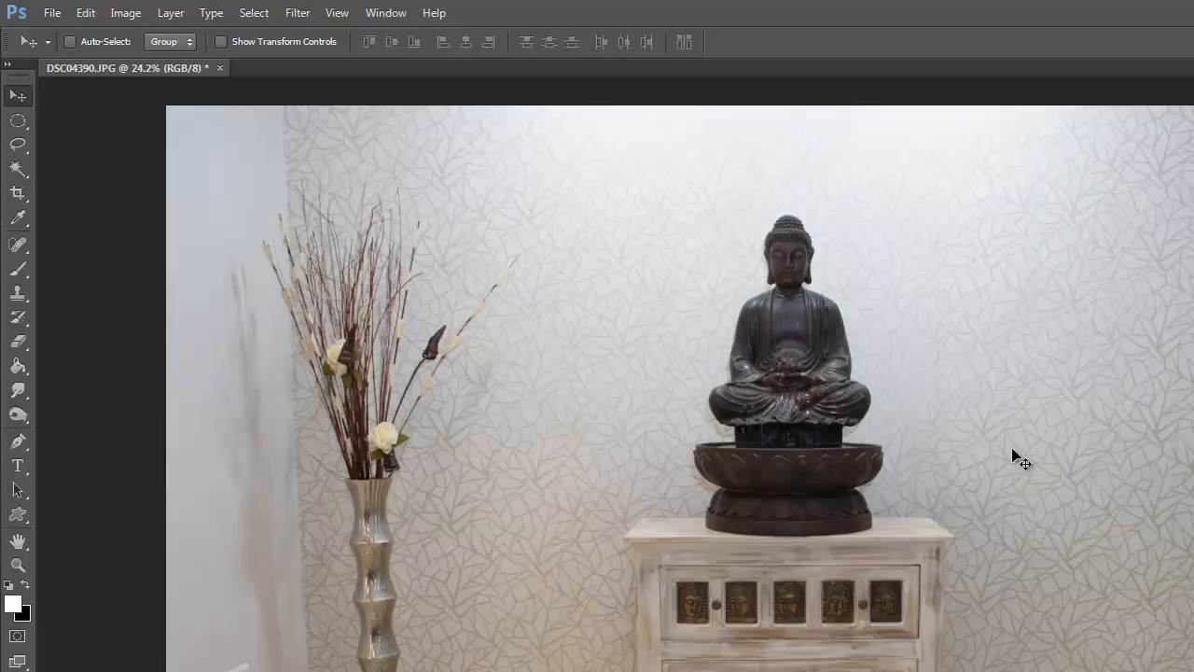
Crop the photo's width to about 4.4 in at full height, leaving only the statue and its cabinet.
{"action": "left_click", "coordinate": [16, 192]}
{"action": "left_click_drag", "start_coordinate": [164, 511], "coordinate": [391, 494]}
{"action": "left_click_drag", "start_coordinate": [1177, 522], "coordinate": [952, 546]}
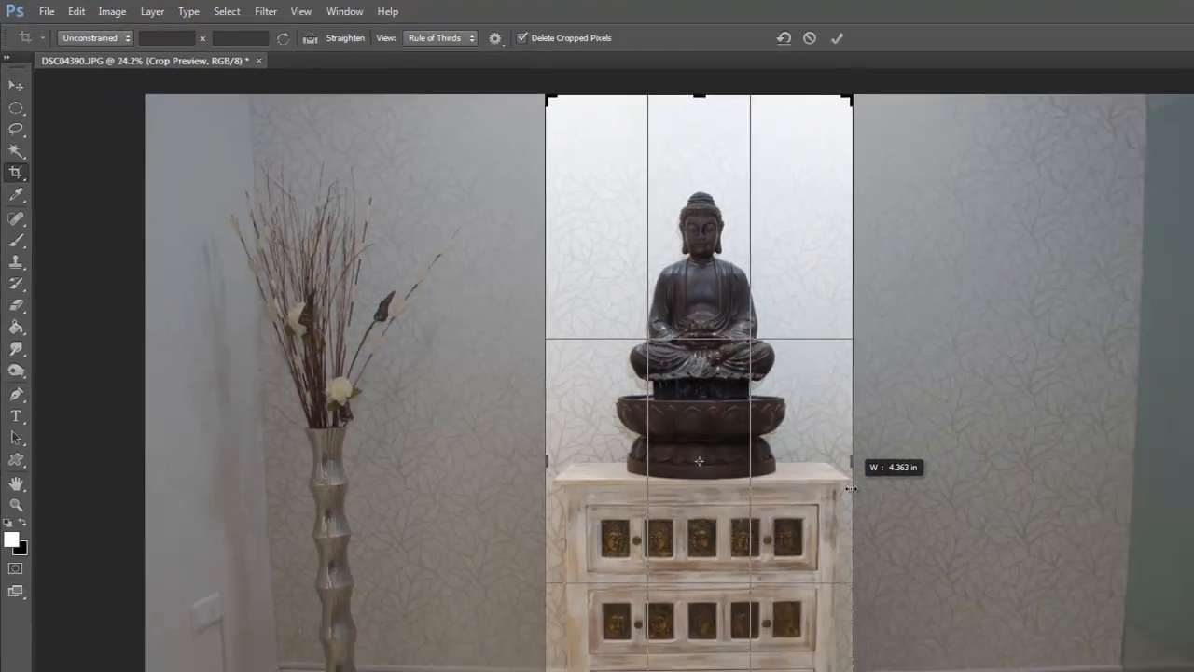
{"action": "key", "text": "Return"}
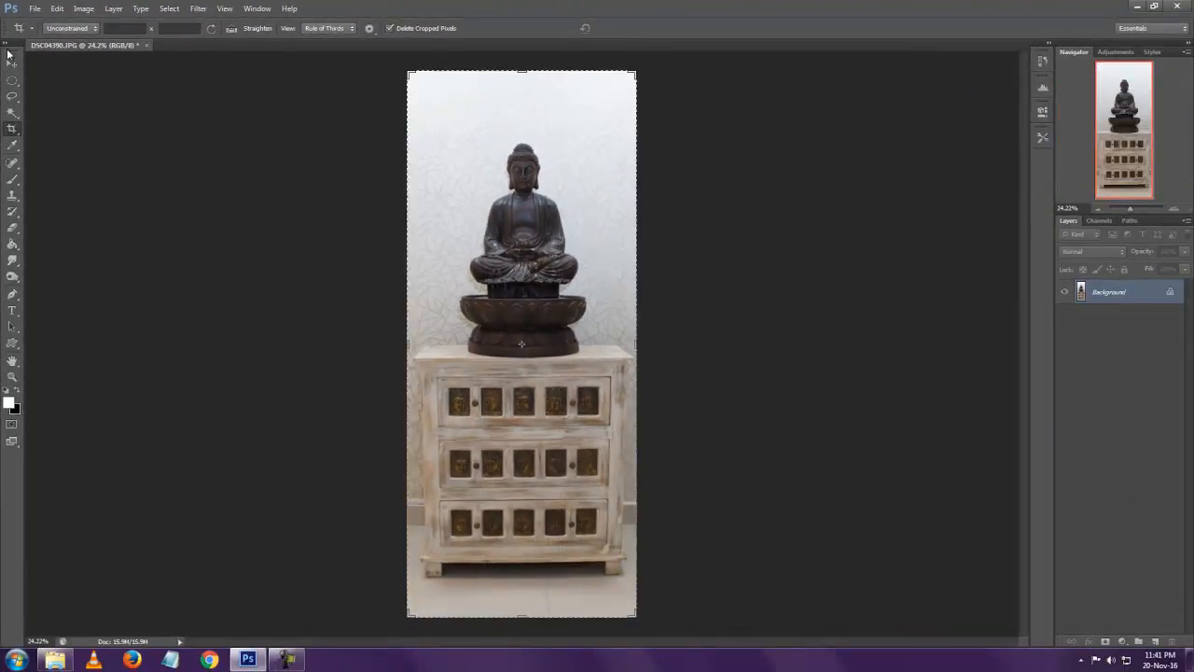
{"action": "left_click", "coordinate": [12, 63]}
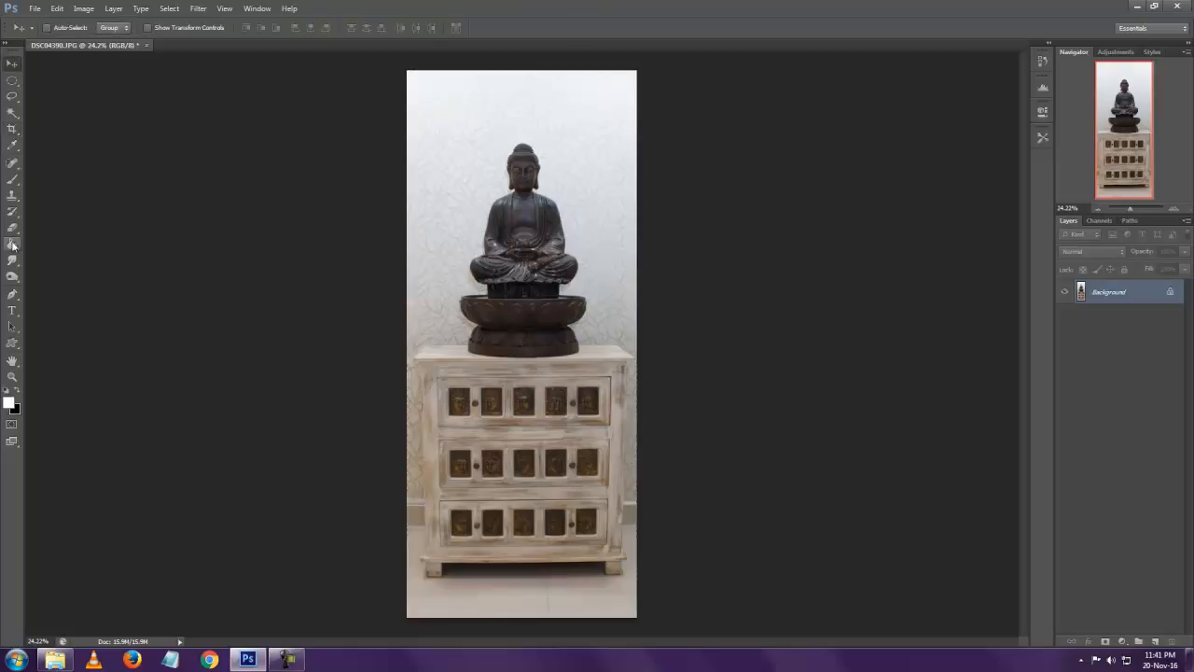
Add the text "Peace and Quiet" in 36 pt Myriad Pro Regular above the statue.
{"action": "left_click", "coordinate": [13, 313]}
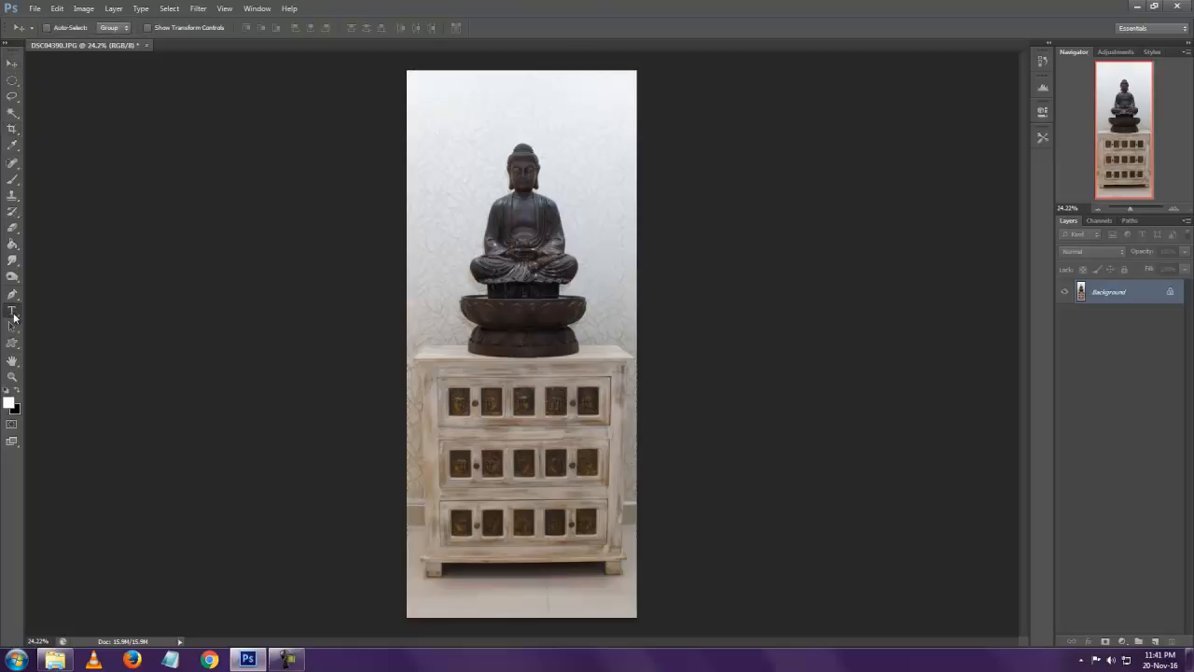
{"action": "left_click", "coordinate": [14, 315]}
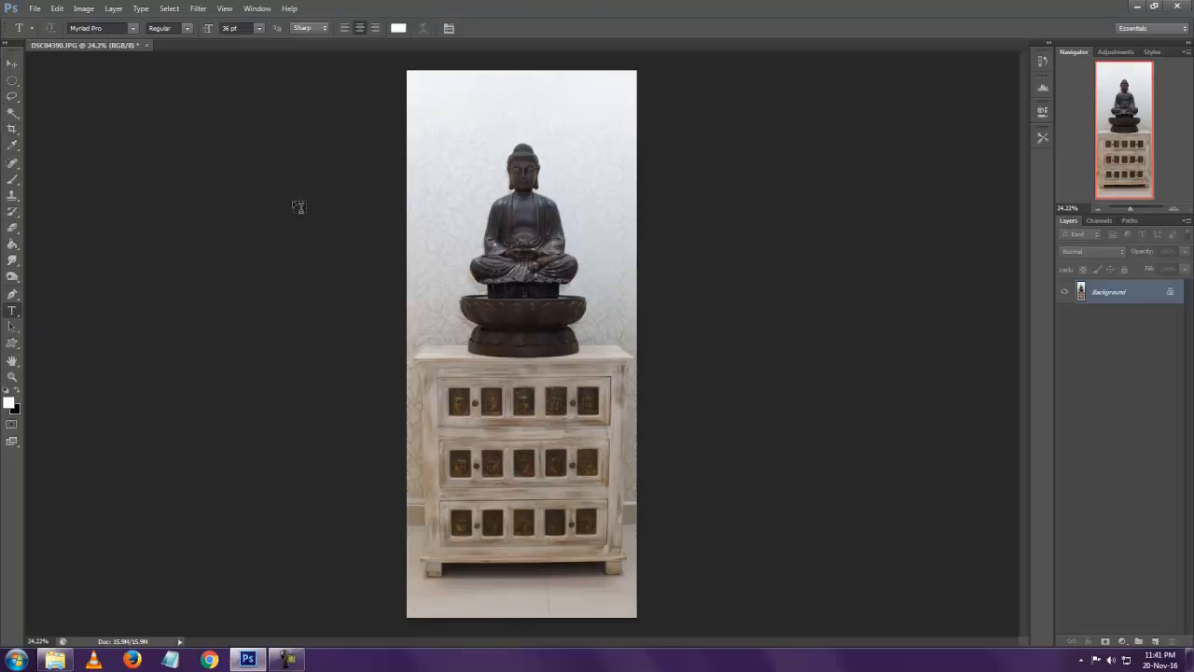
{"action": "left_click", "coordinate": [440, 113]}
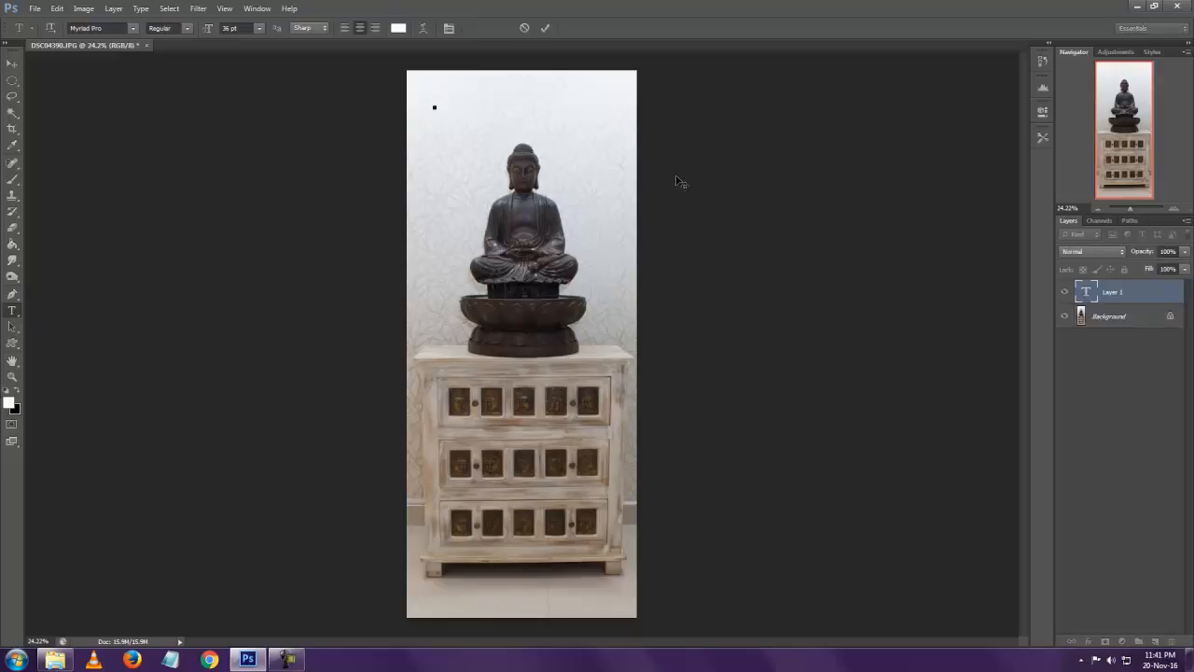
{"action": "type", "text": "P O"}
Set the text colour to black (000000) and move the text fully inside the image, roughly centered above the statue's head.
{"action": "key", "text": "ctrl+a"}
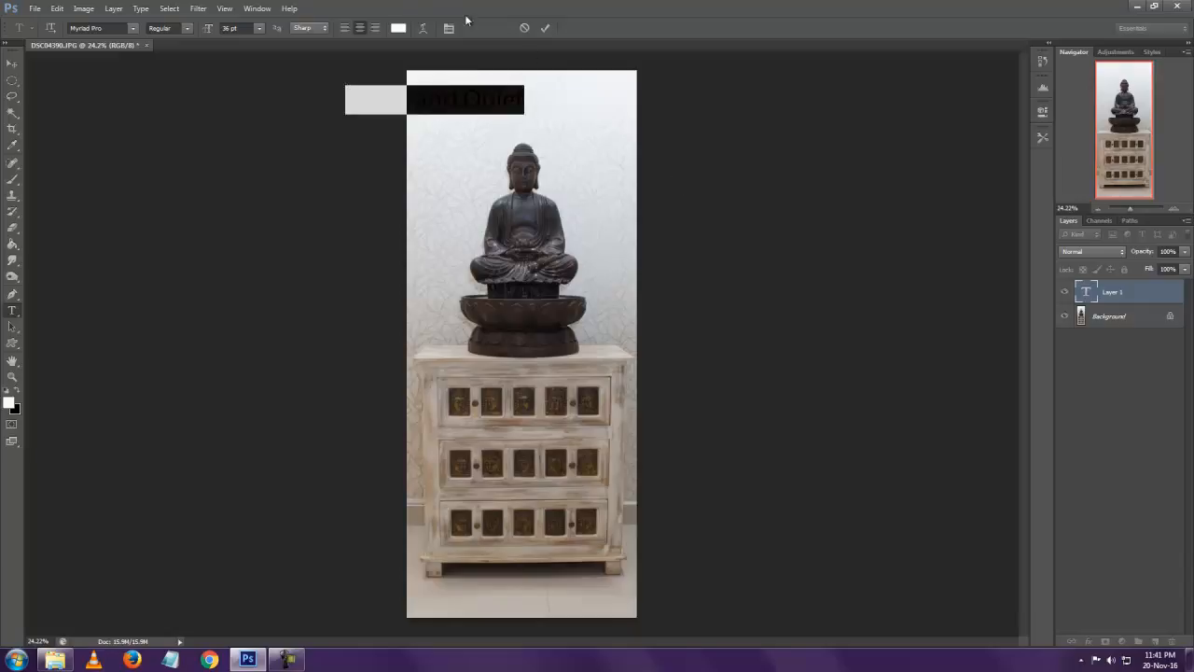
{"action": "left_click", "coordinate": [398, 28]}
{"action": "left_click", "coordinate": [509, 266]}
{"action": "left_click_drag", "start_coordinate": [509, 266], "coordinate": [607, 355]}
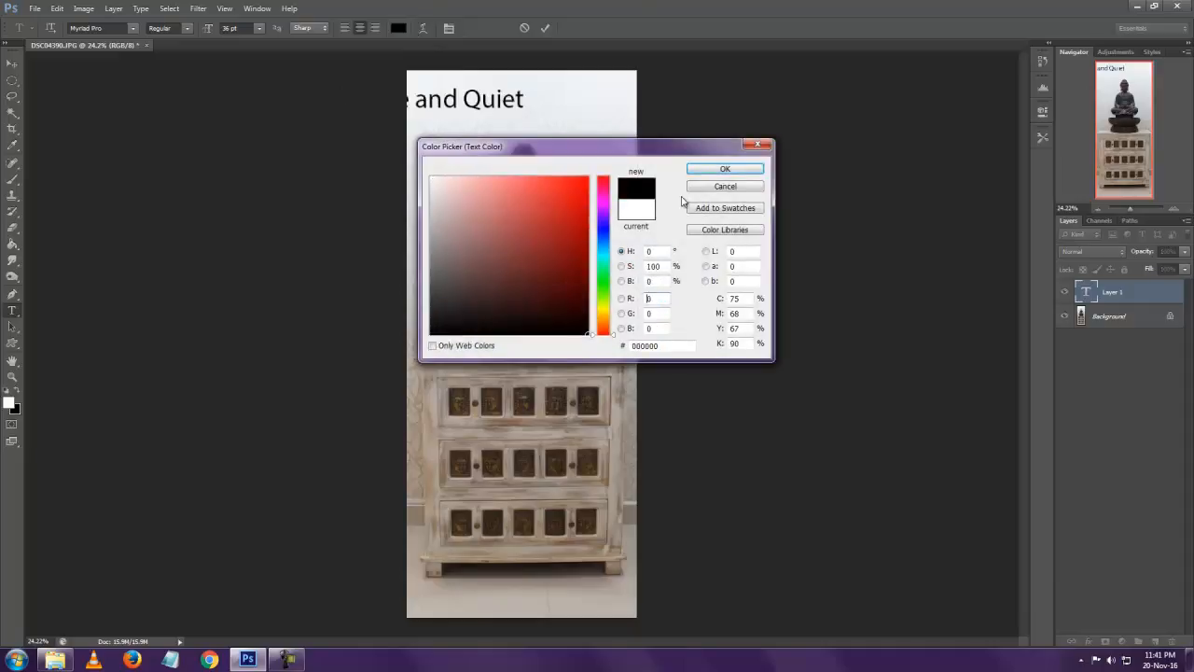
{"action": "left_click", "coordinate": [723, 170]}
{"action": "left_click", "coordinate": [12, 62]}
{"action": "left_click_drag", "start_coordinate": [464, 104], "coordinate": [558, 106]}
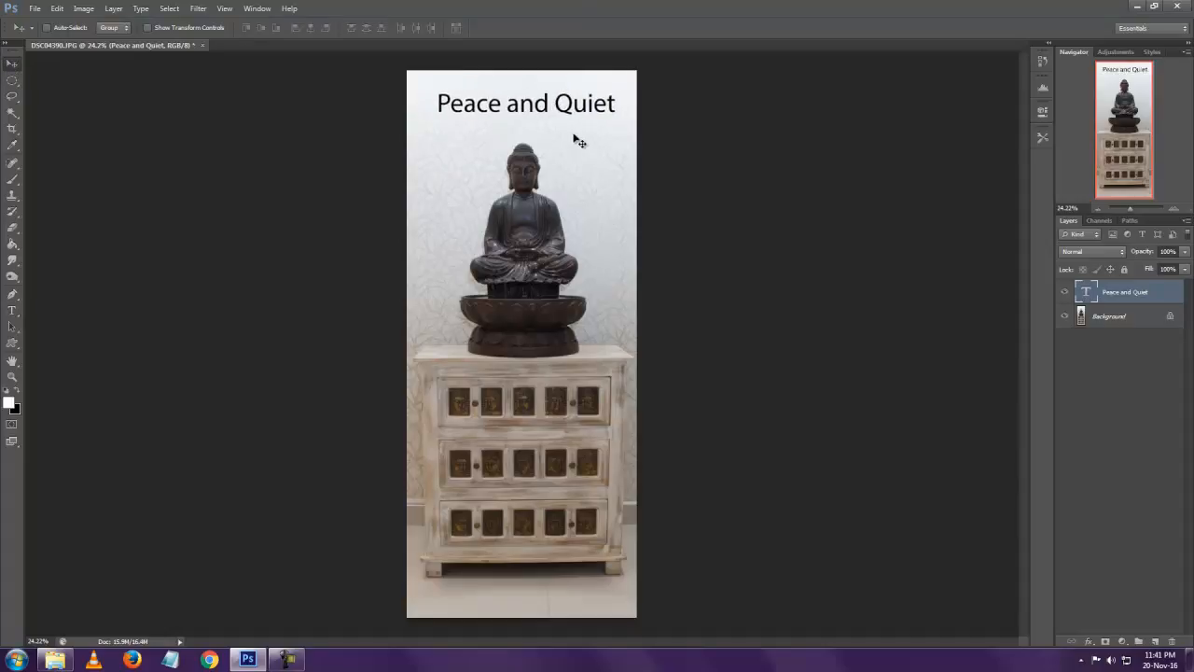
Set the "Peace and Quiet" caption's font size to 72 pt.
{"action": "key", "text": "t"}
{"action": "left_click", "coordinate": [563, 101]}
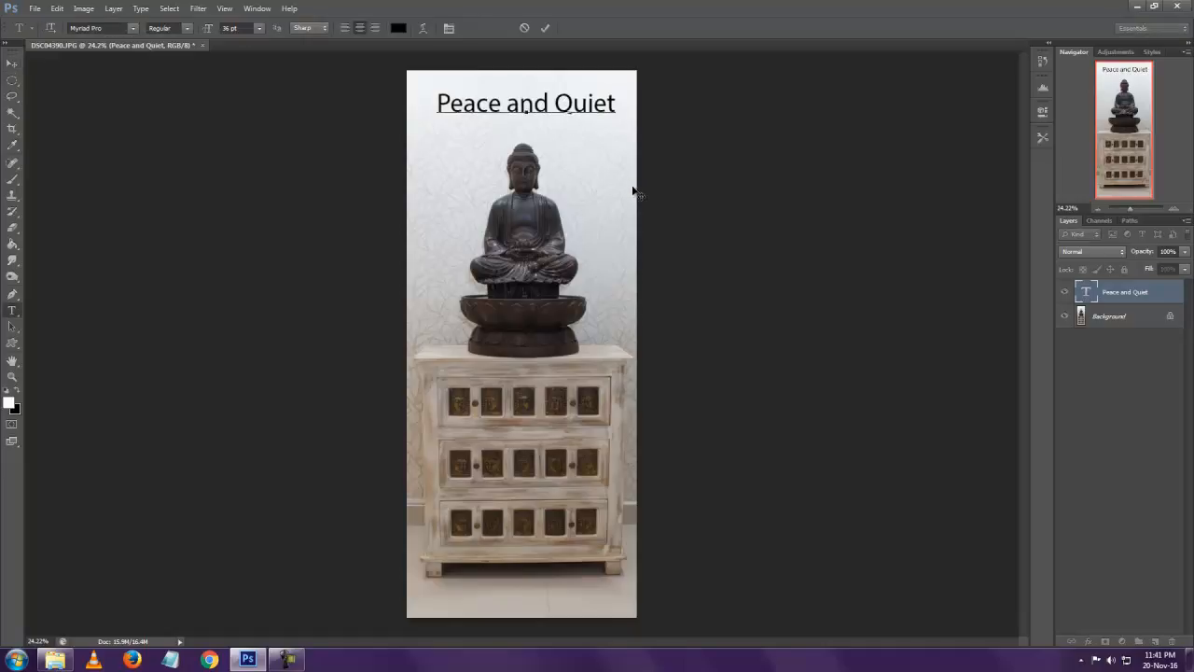
{"action": "key", "text": "ctrl+a"}
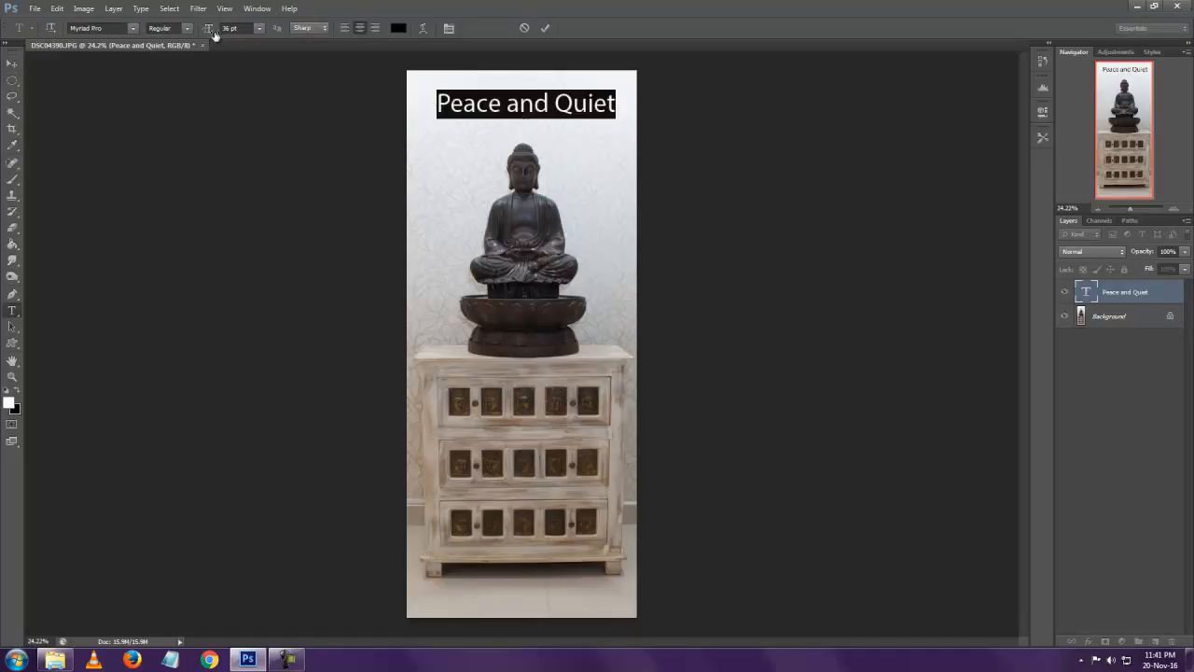
{"action": "left_click", "coordinate": [187, 29]}
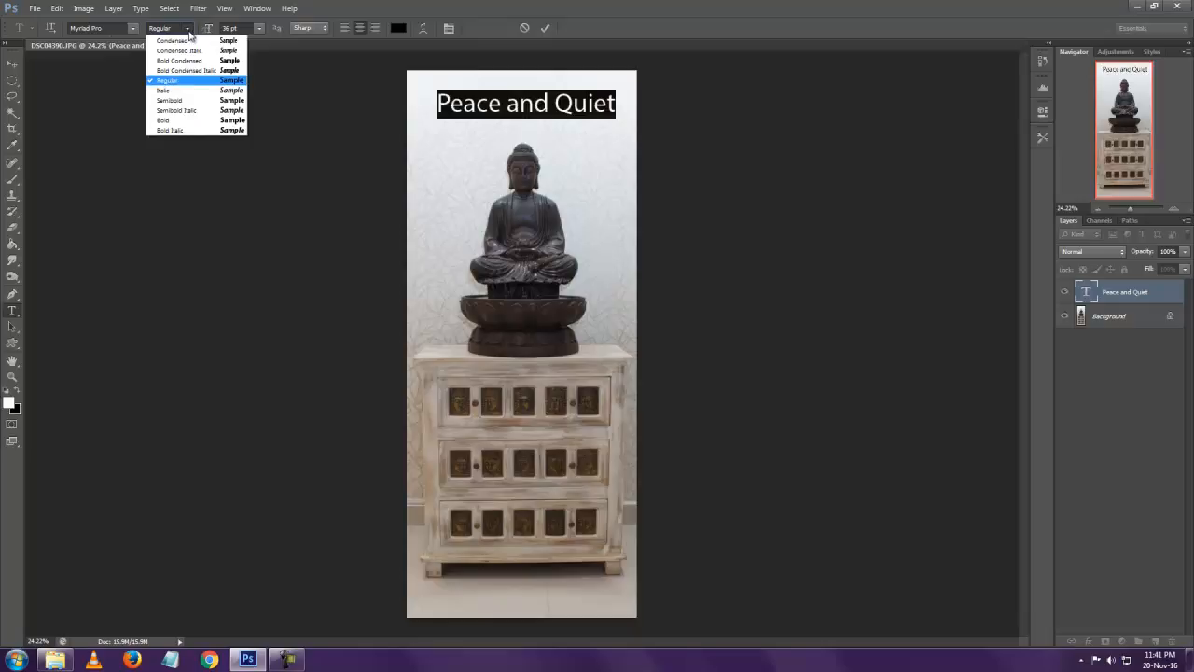
{"action": "left_click", "coordinate": [191, 35]}
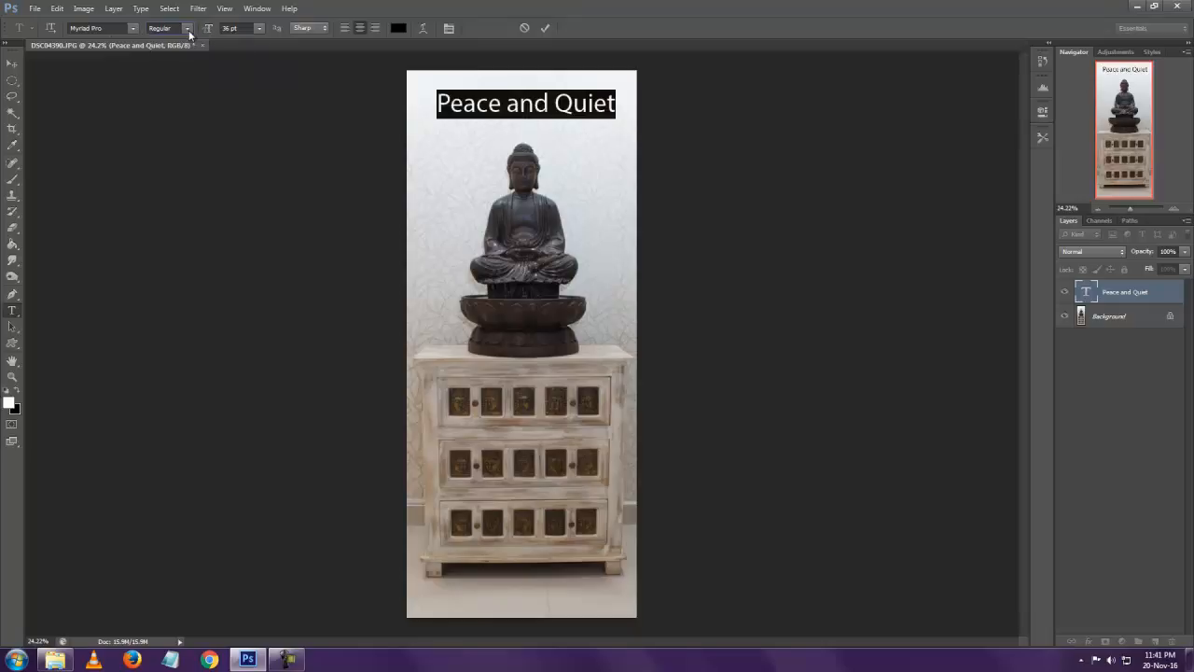
{"action": "left_click", "coordinate": [259, 29]}
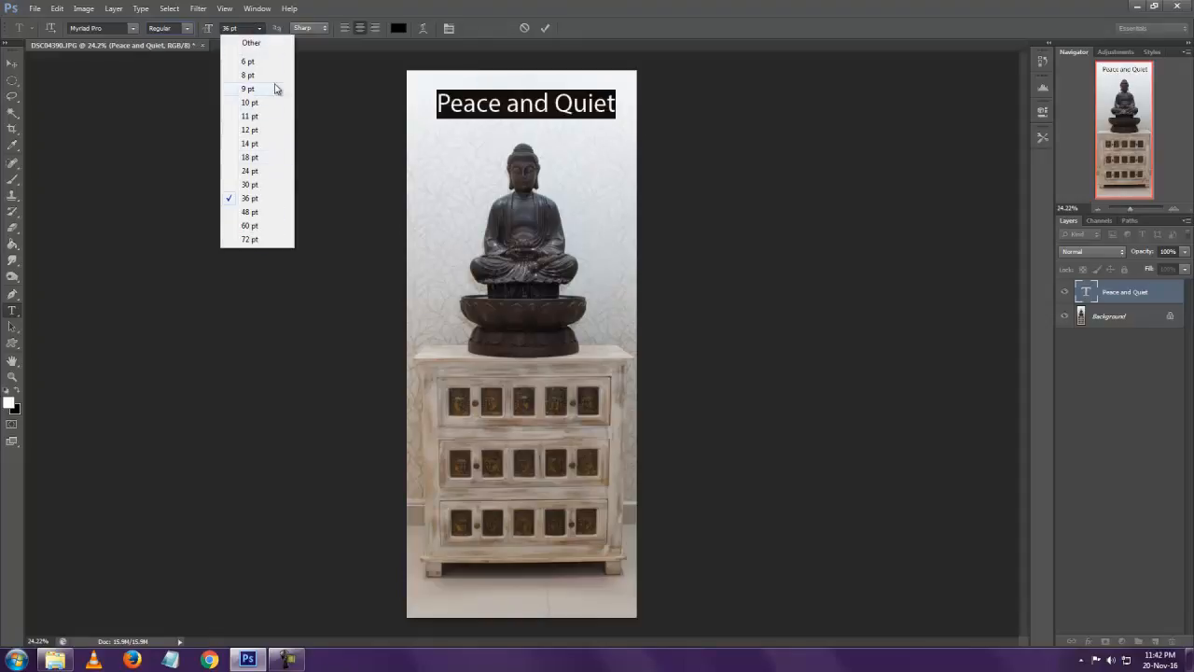
{"action": "left_click", "coordinate": [248, 239]}
{"action": "left_click", "coordinate": [11, 63]}
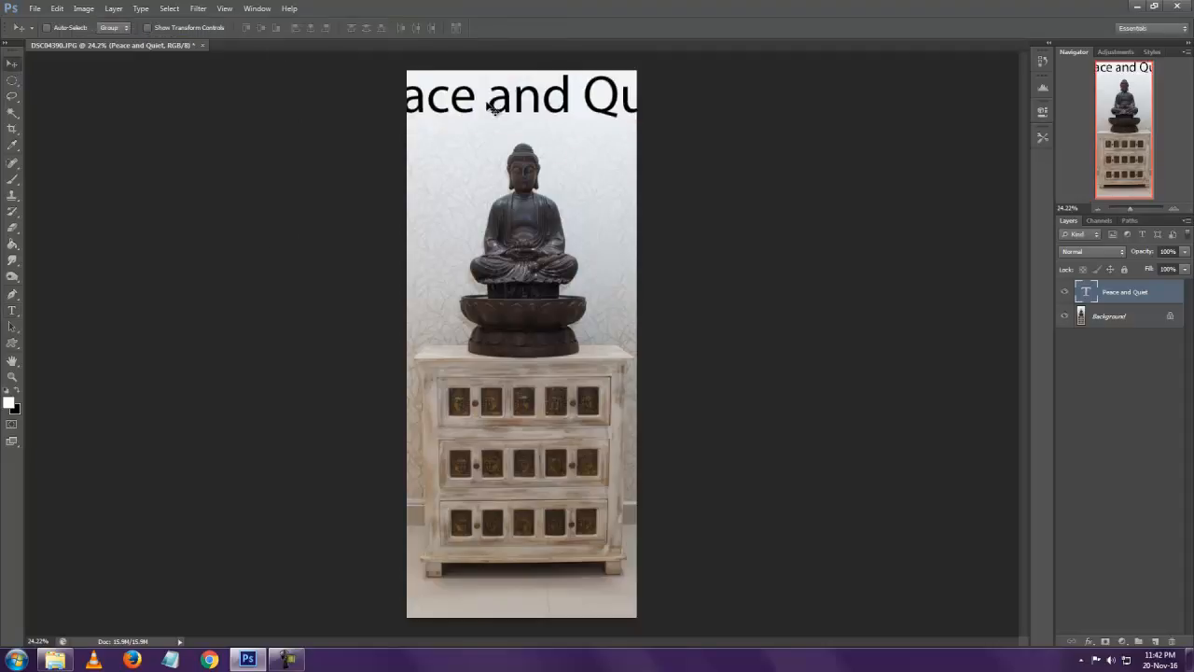
Try enlarging the "Peace and Quiet" caption to about 156% with Free Transform and moving it down over the statue.
{"action": "right_click", "coordinate": [542, 97]}
{"action": "left_click", "coordinate": [558, 101]}
{"action": "key", "text": "ctrl+t"}
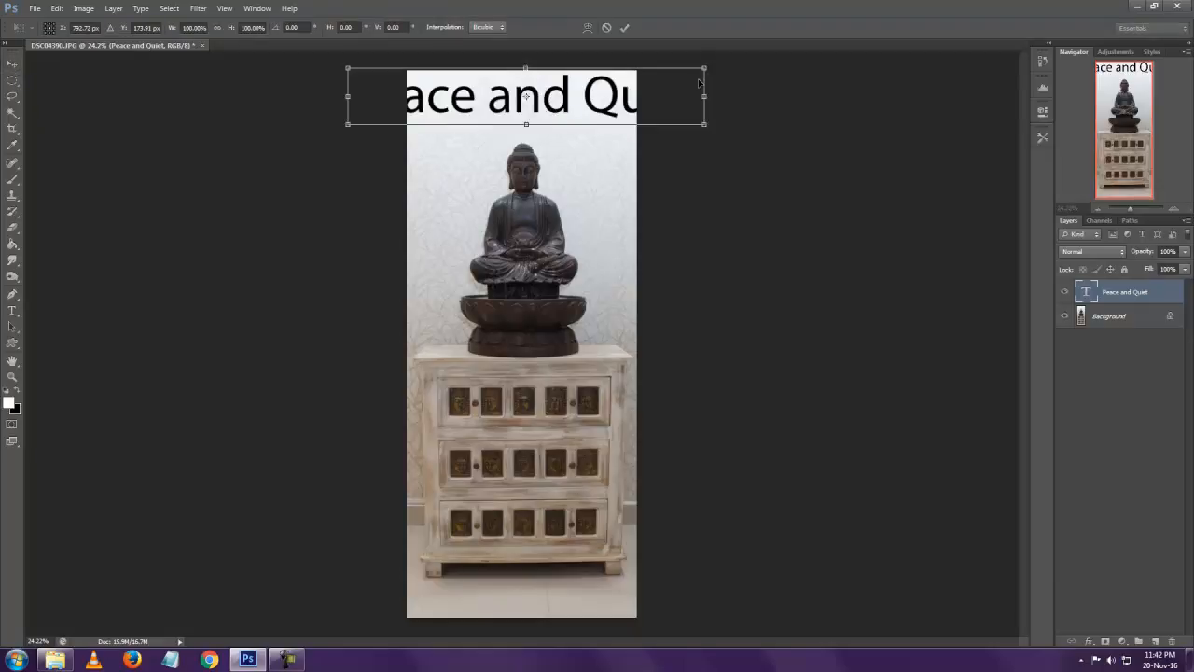
{"action": "left_click_drag", "start_coordinate": [704, 70], "coordinate": [904, 123]}
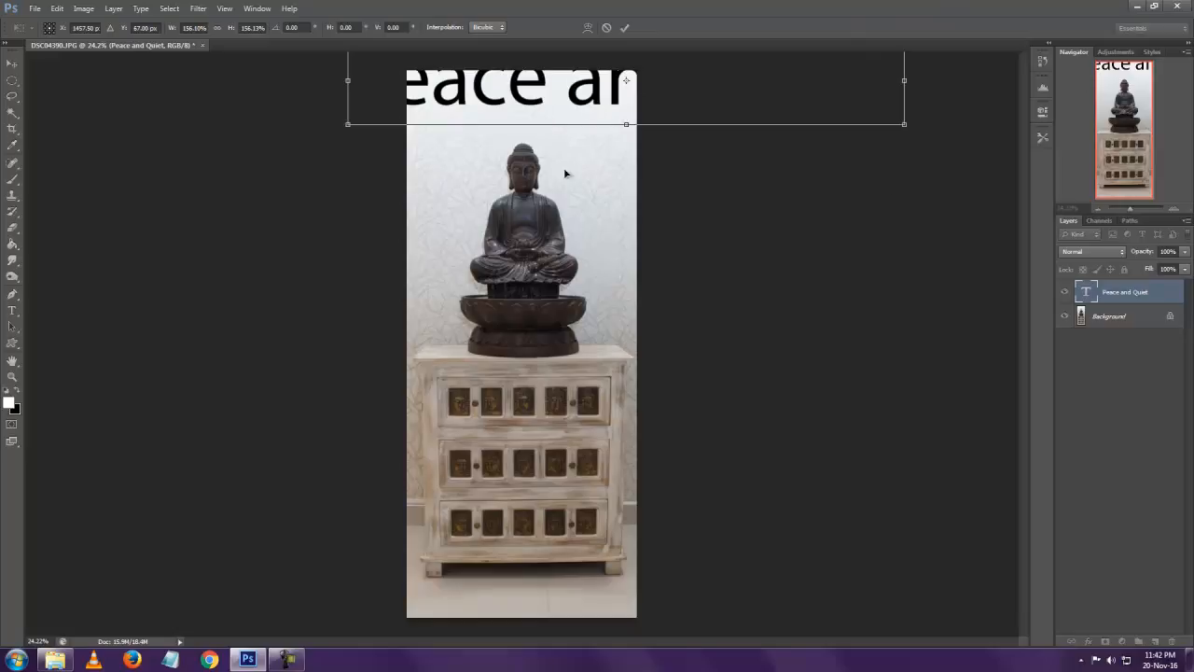
{"action": "left_click_drag", "start_coordinate": [596, 96], "coordinate": [552, 239]}
{"action": "key", "text": "ctrl+z"}
{"action": "left_click", "coordinate": [12, 310]}
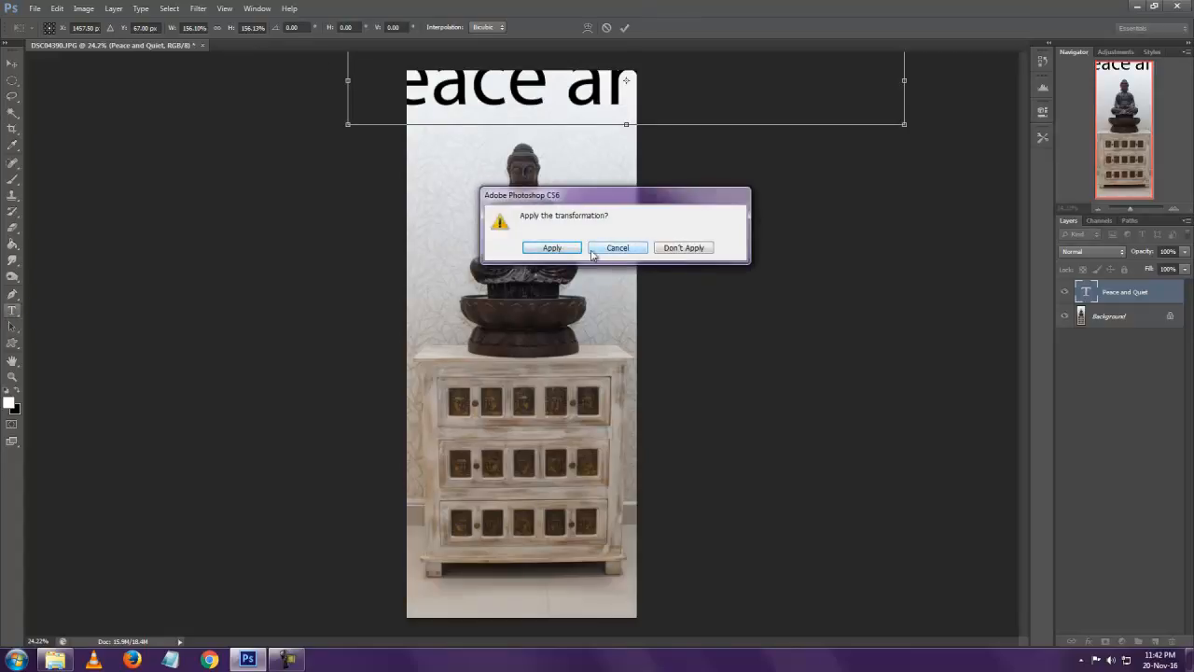
{"action": "left_click", "coordinate": [686, 247]}
Set the whole "Peace and Quiet" caption's font size to 36 pt.
{"action": "left_click", "coordinate": [498, 100]}
{"action": "key", "text": "ctrl+a"}
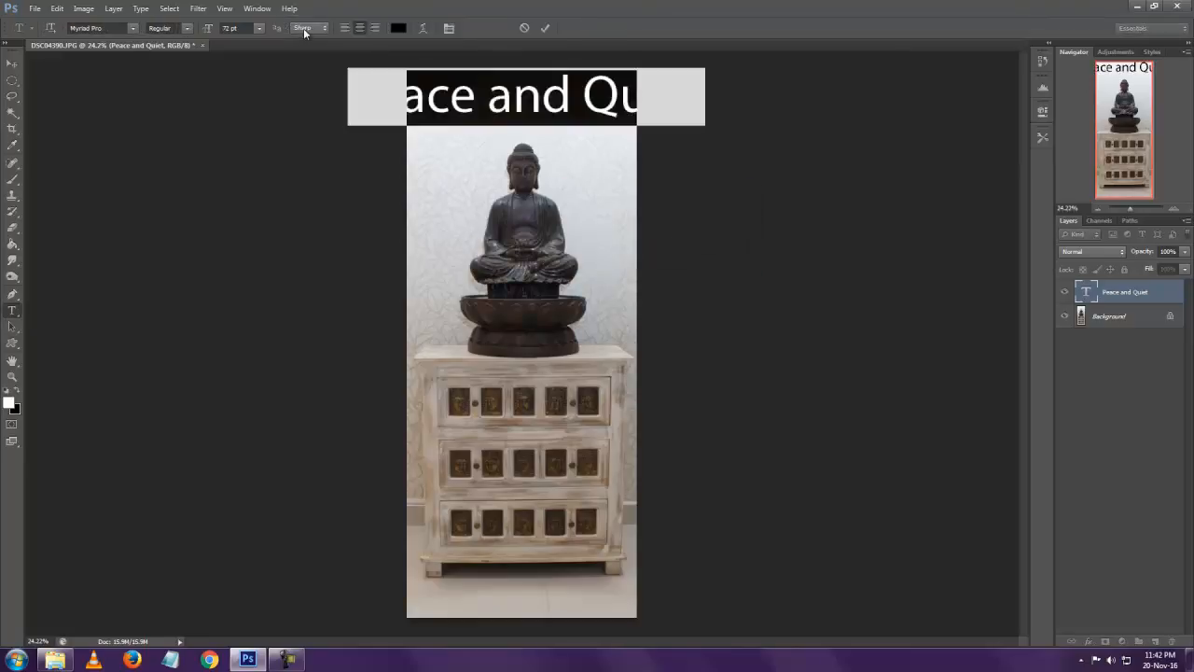
{"action": "left_click", "coordinate": [260, 28]}
{"action": "left_click", "coordinate": [257, 198]}
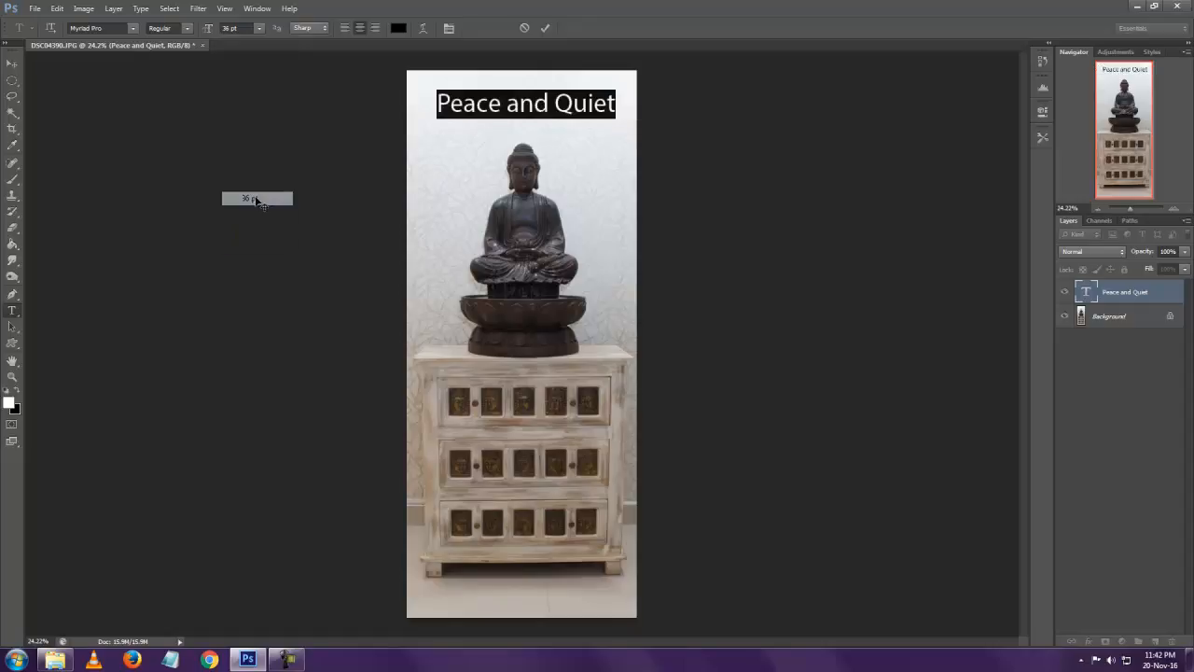
{"action": "left_click", "coordinate": [12, 62]}
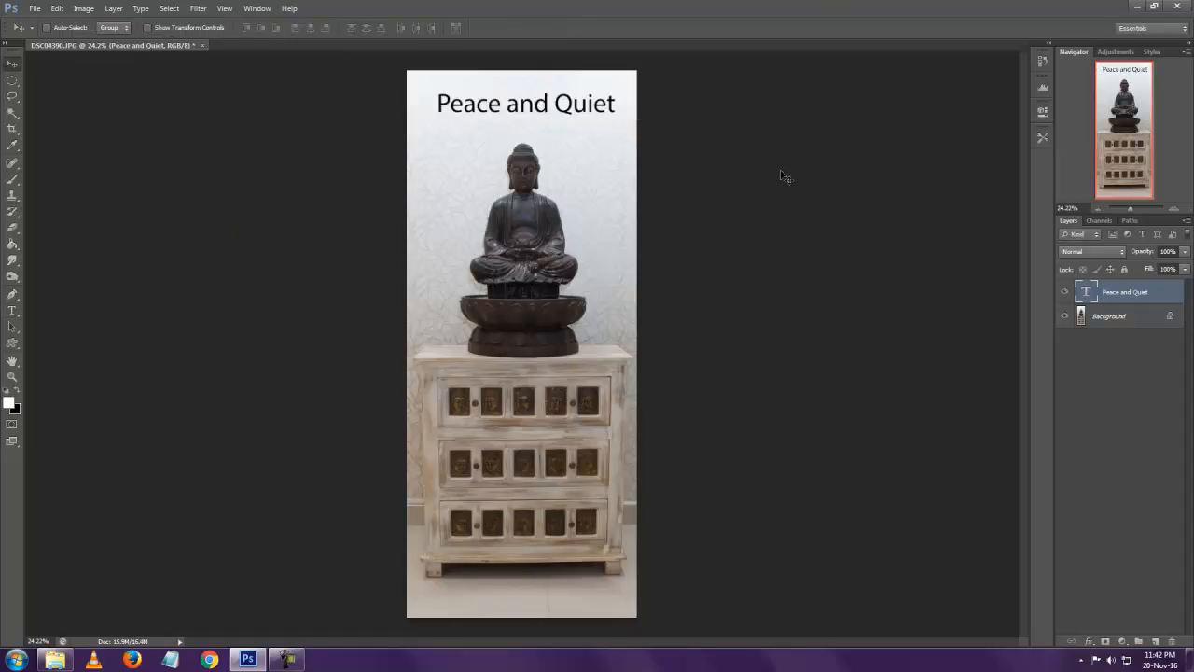
Add a separate text "Example" in 36 pt Myriad Pro Regular and move it to the center of the floor below the cabinet.
{"action": "key", "text": "t"}
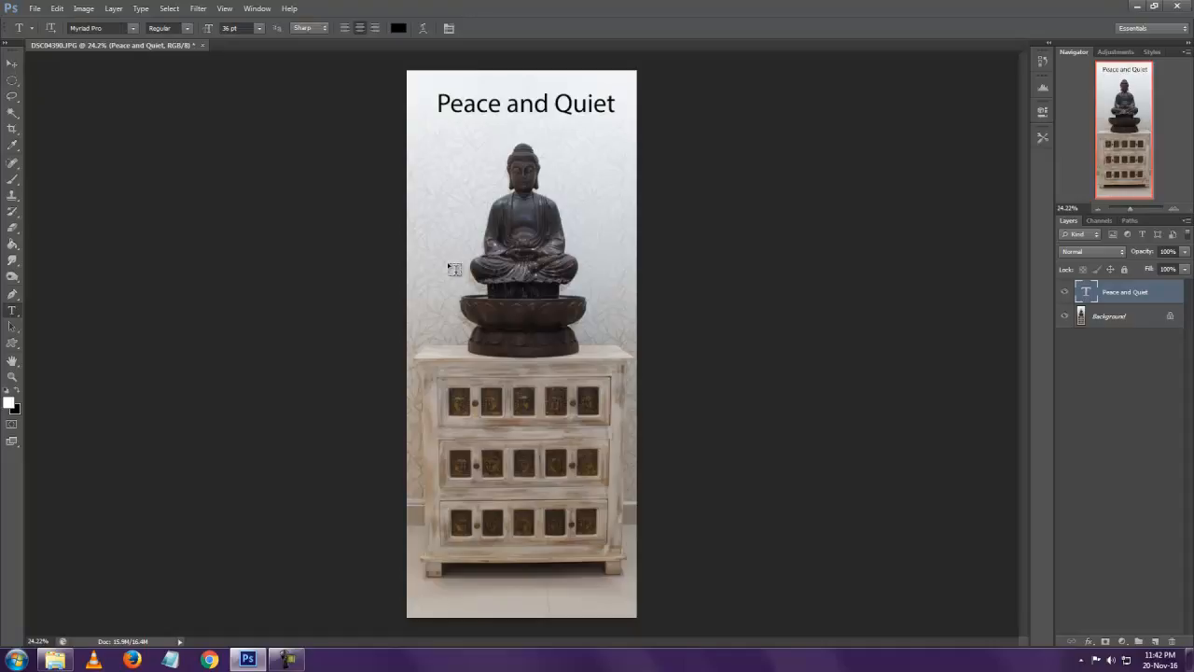
{"action": "left_click", "coordinate": [456, 578]}
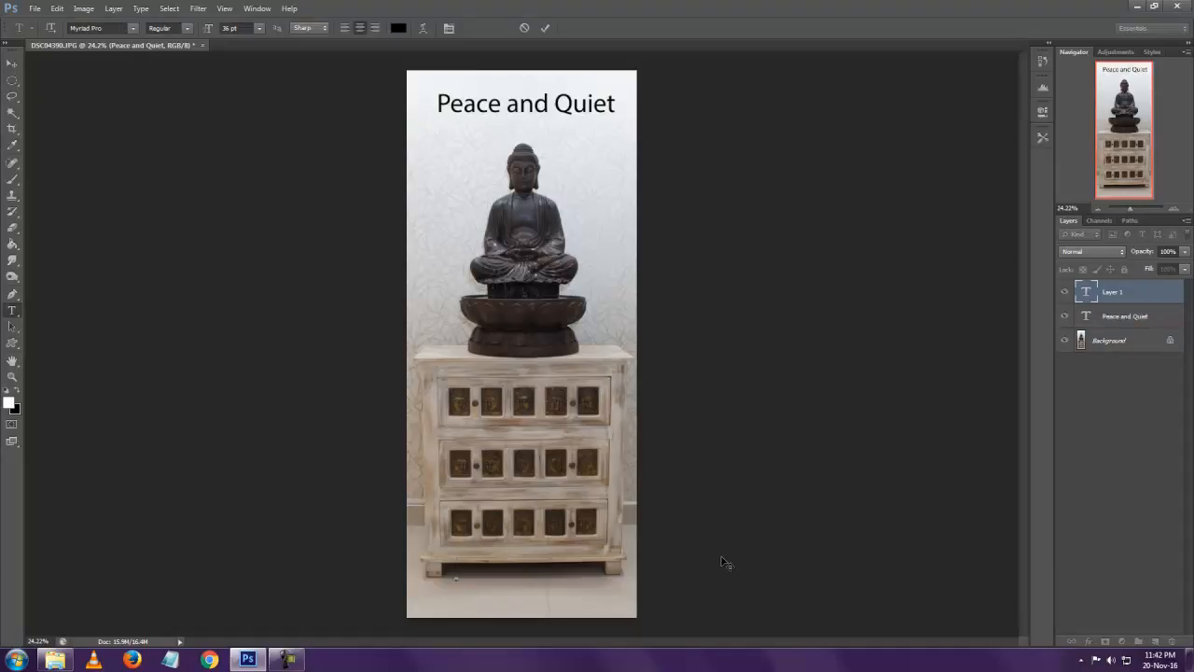
{"action": "type", "text": "Example"}
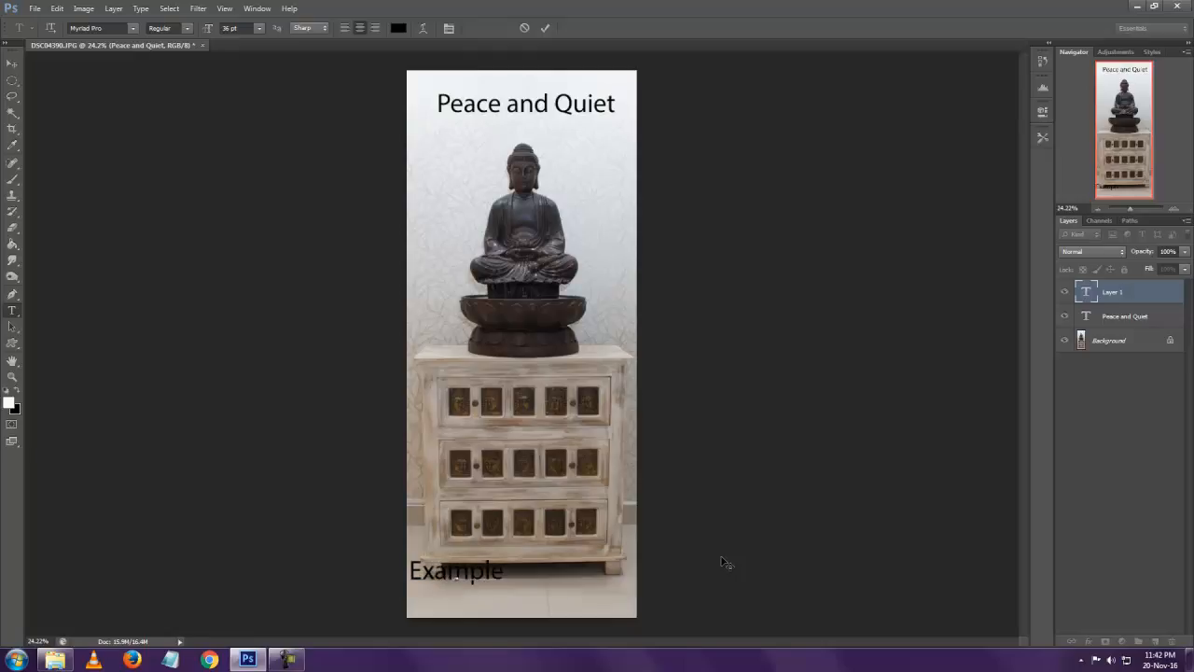
{"action": "left_click", "coordinate": [12, 63]}
{"action": "left_click_drag", "start_coordinate": [481, 575], "coordinate": [546, 596]}
Select the Example layer and the Peace and Quiet layer directly from the image, and shift the "Peace and Quiet" caption slightly left.
{"action": "right_click", "coordinate": [542, 598]}
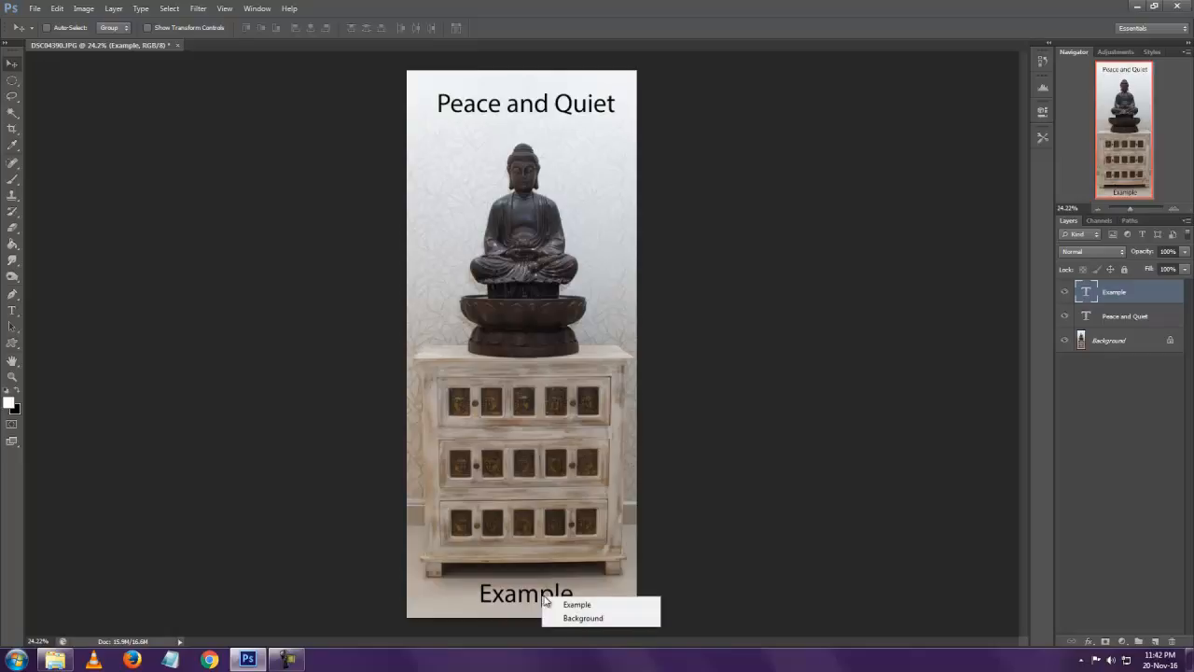
{"action": "left_click", "coordinate": [574, 610]}
{"action": "right_click", "coordinate": [520, 102]}
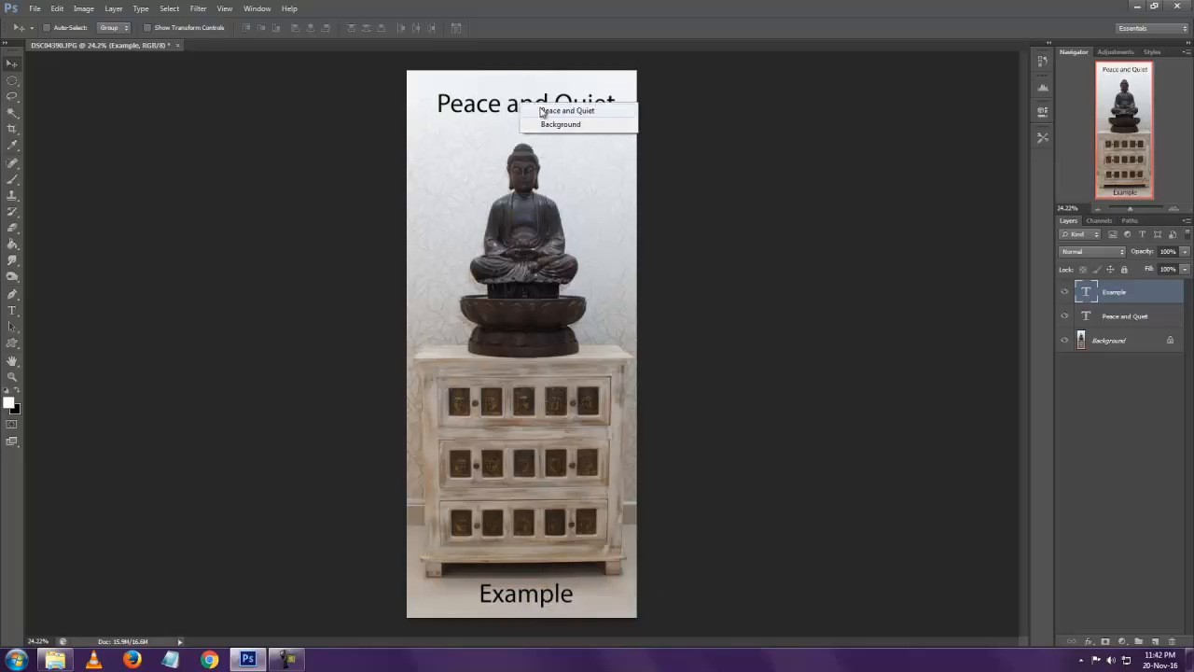
{"action": "left_click", "coordinate": [543, 111]}
{"action": "left_click_drag", "start_coordinate": [541, 106], "coordinate": [536, 106]}
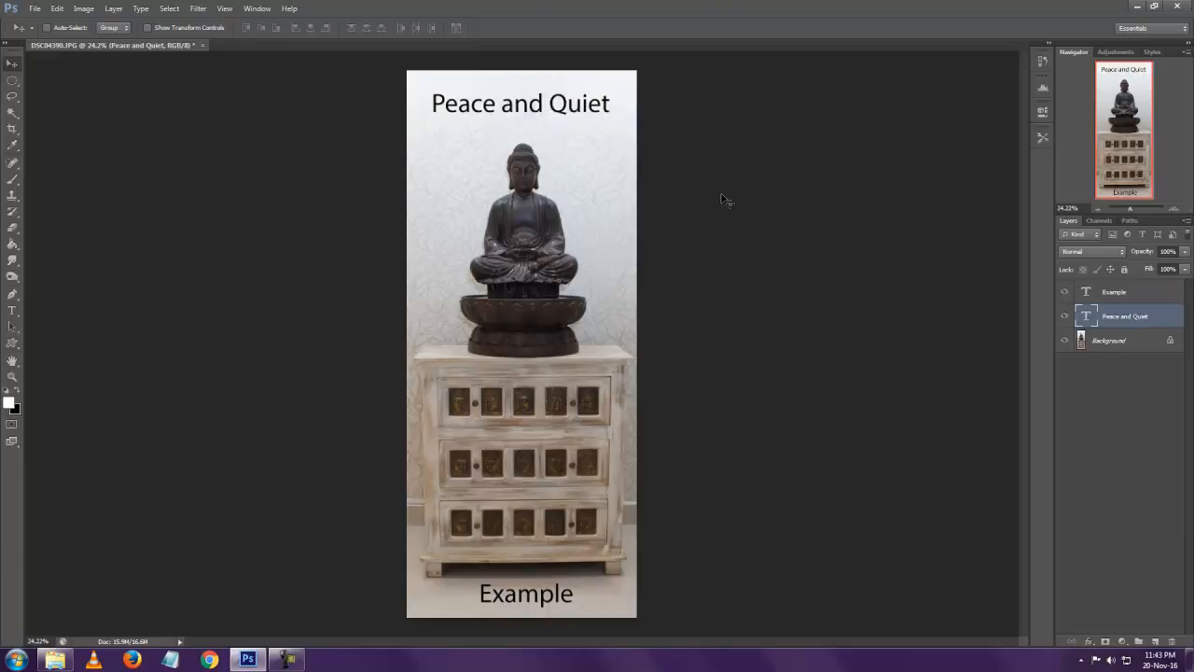
Save a JPEG copy as example4.jpg in the Images folder and close the original document without saving its changes.
{"action": "key", "text": "ctrl+shift+s"}
{"action": "left_click", "coordinate": [1015, 86]}
{"action": "double_click", "coordinate": [164, 477]}
{"action": "left_click", "coordinate": [164, 477]}
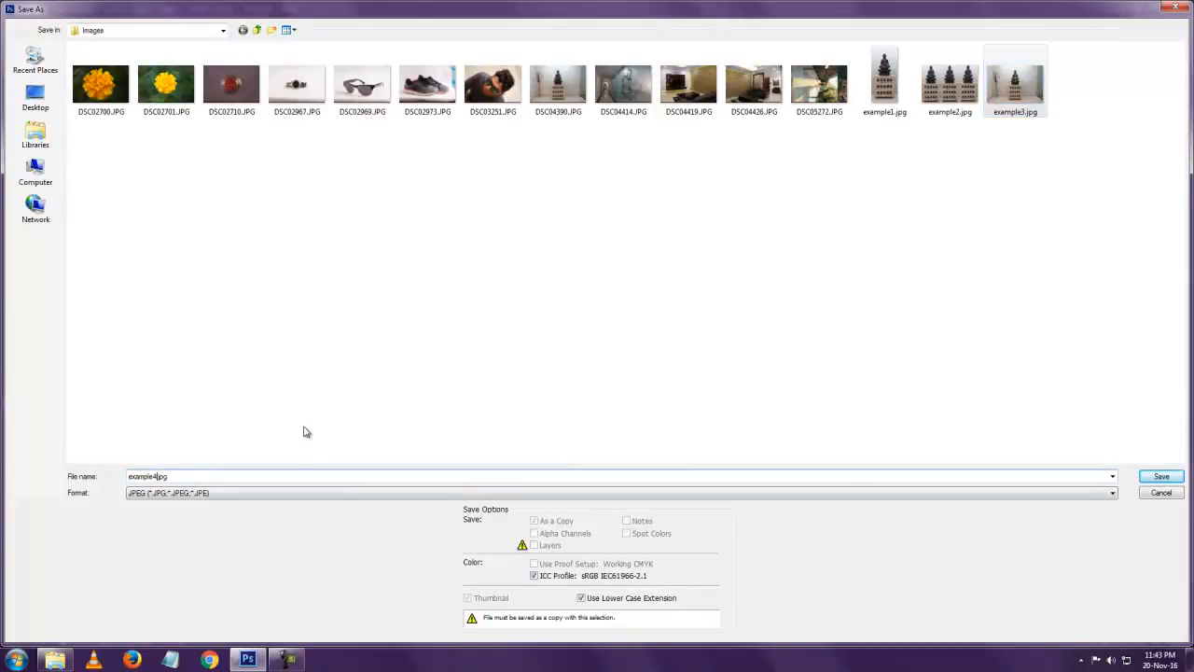
{"action": "key", "text": "Return"}
{"action": "key", "text": "Return"}
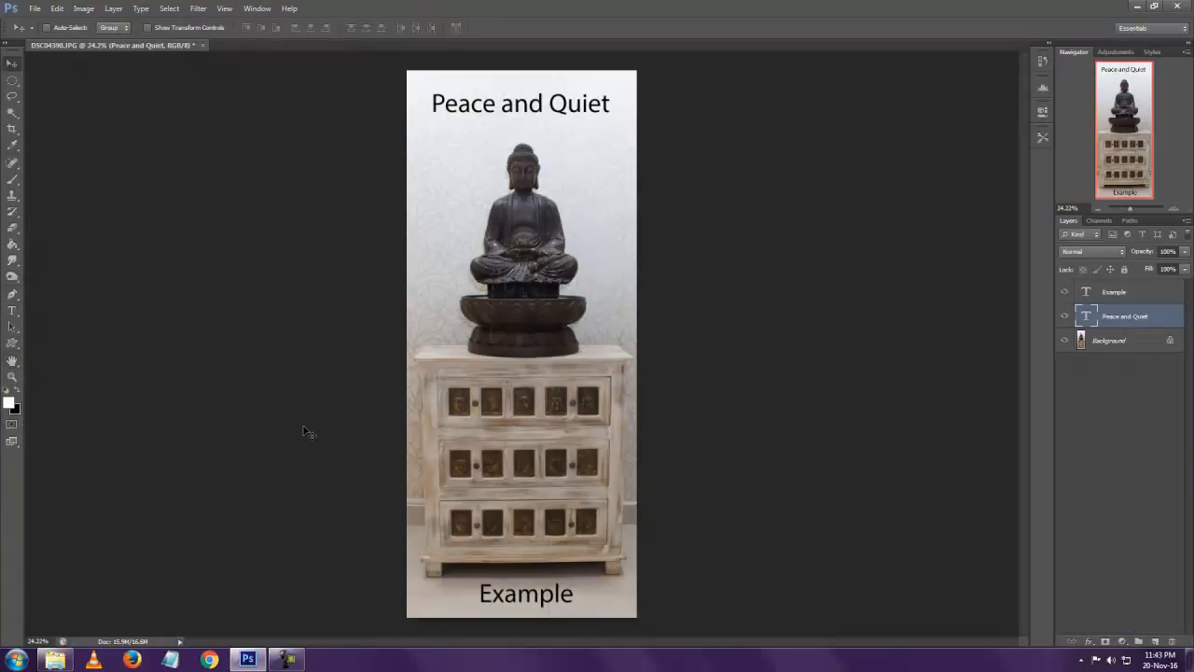
{"action": "left_click", "coordinate": [202, 45]}
{"action": "left_click", "coordinate": [602, 248]}
Open DSC04390.JPG together with example1.jpg, example2.jpg, example3.jpg and example4.jpg from the Images folder.
{"action": "left_click", "coordinate": [35, 8]}
{"action": "left_click", "coordinate": [56, 33]}
{"action": "left_click_drag", "start_coordinate": [1147, 153], "coordinate": [888, 84]}
{"action": "left_click", "coordinate": [537, 118], "text": "ctrl"}
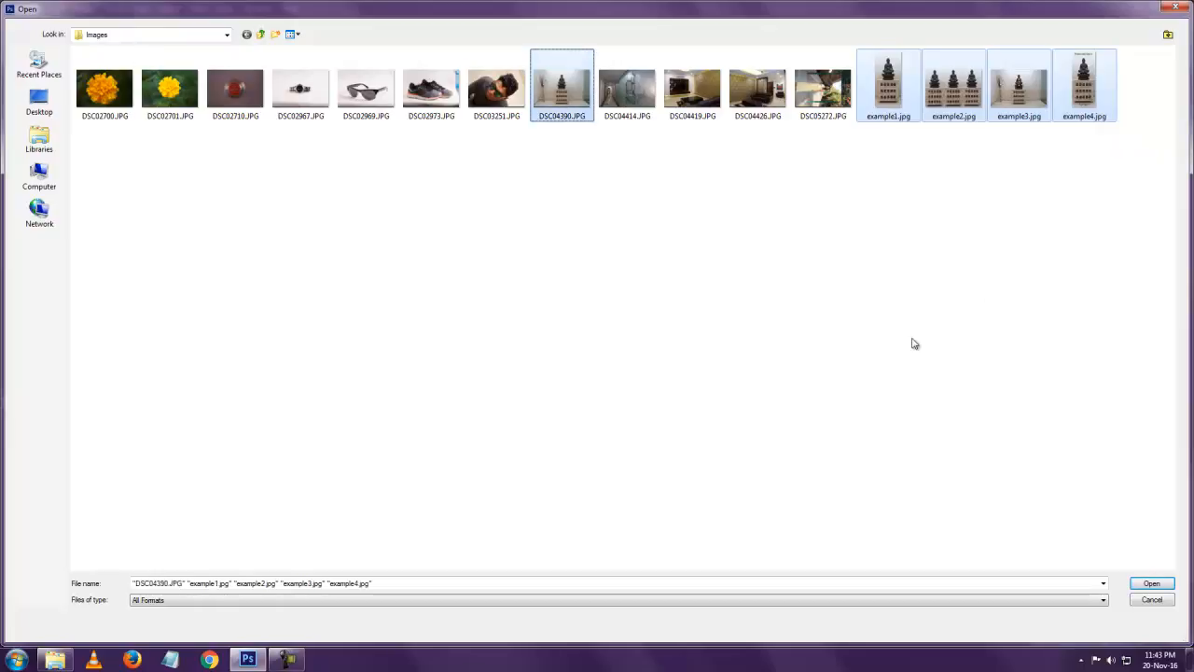
{"action": "left_click", "coordinate": [1151, 584]}
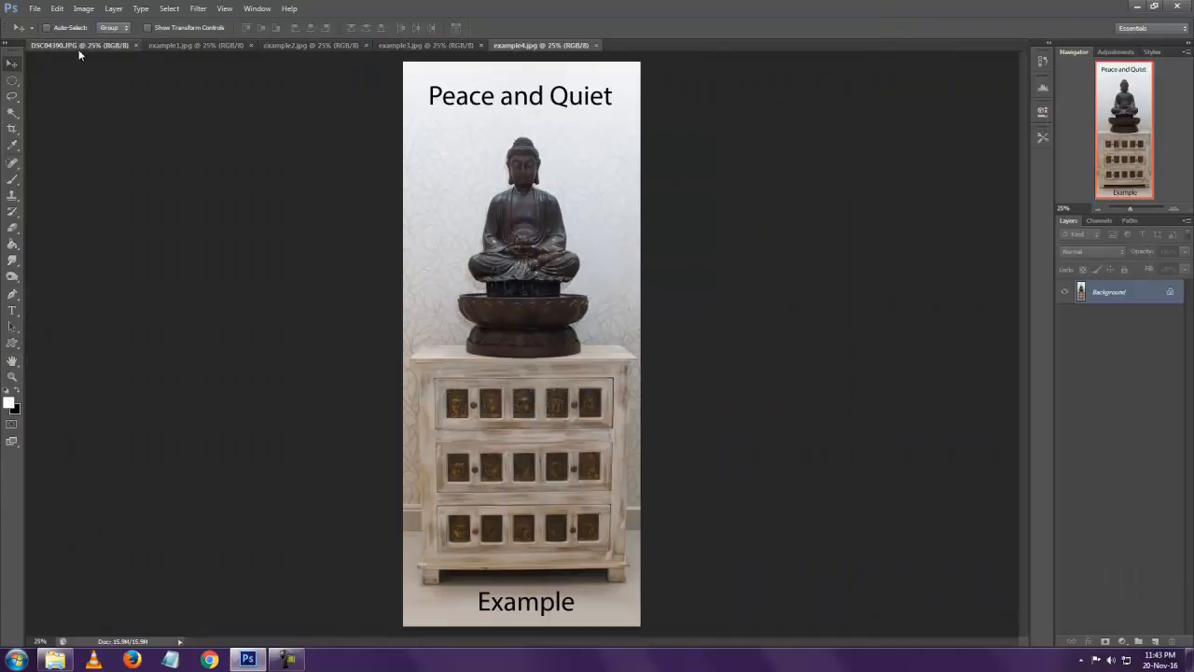
Review the original photo and the four example images one by one, closing each example so only DSC04390.JPG stays open.
{"action": "left_click", "coordinate": [80, 45]}
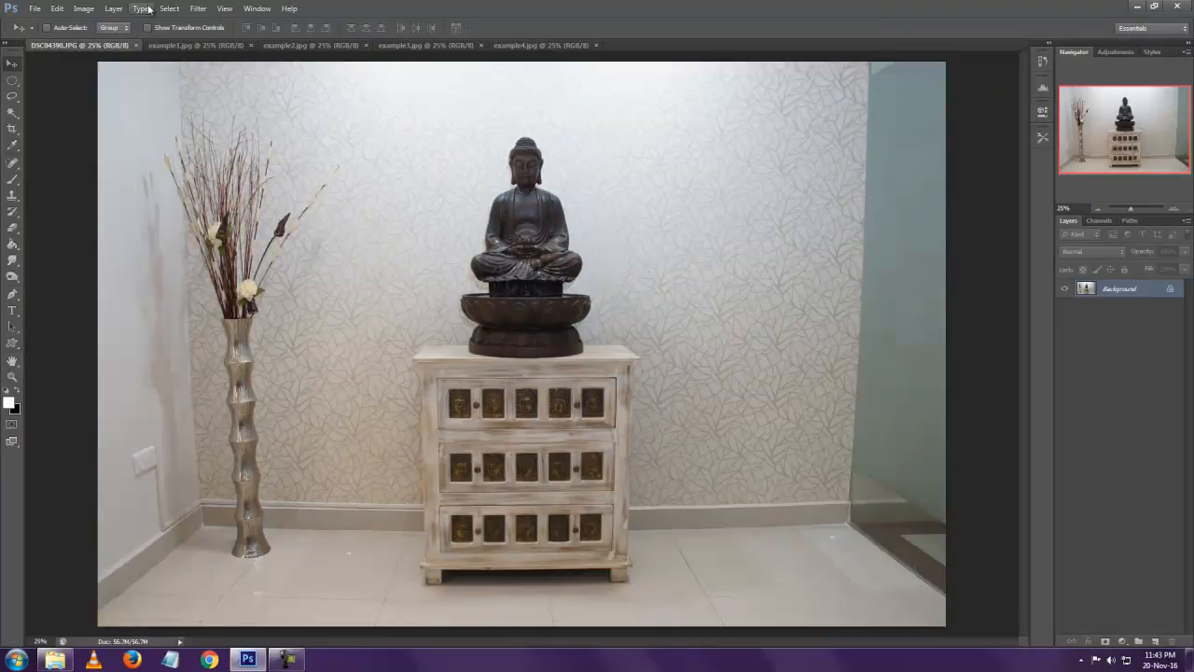
{"action": "left_click", "coordinate": [207, 46]}
{"action": "left_click", "coordinate": [250, 45]}
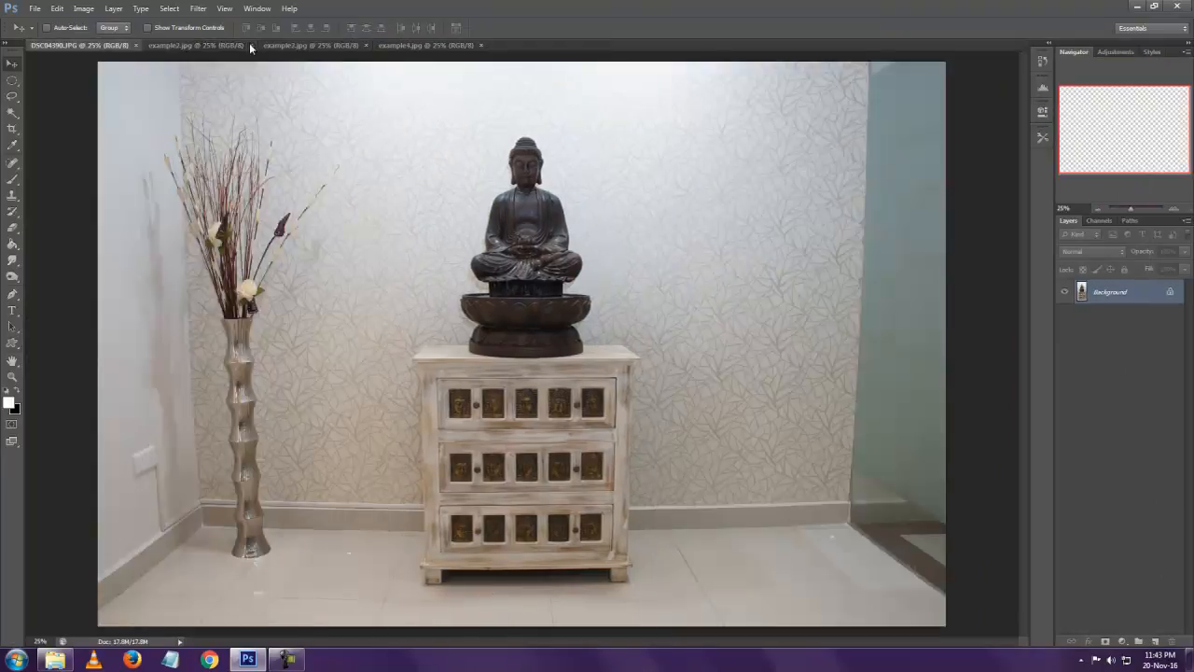
{"action": "left_click", "coordinate": [228, 41]}
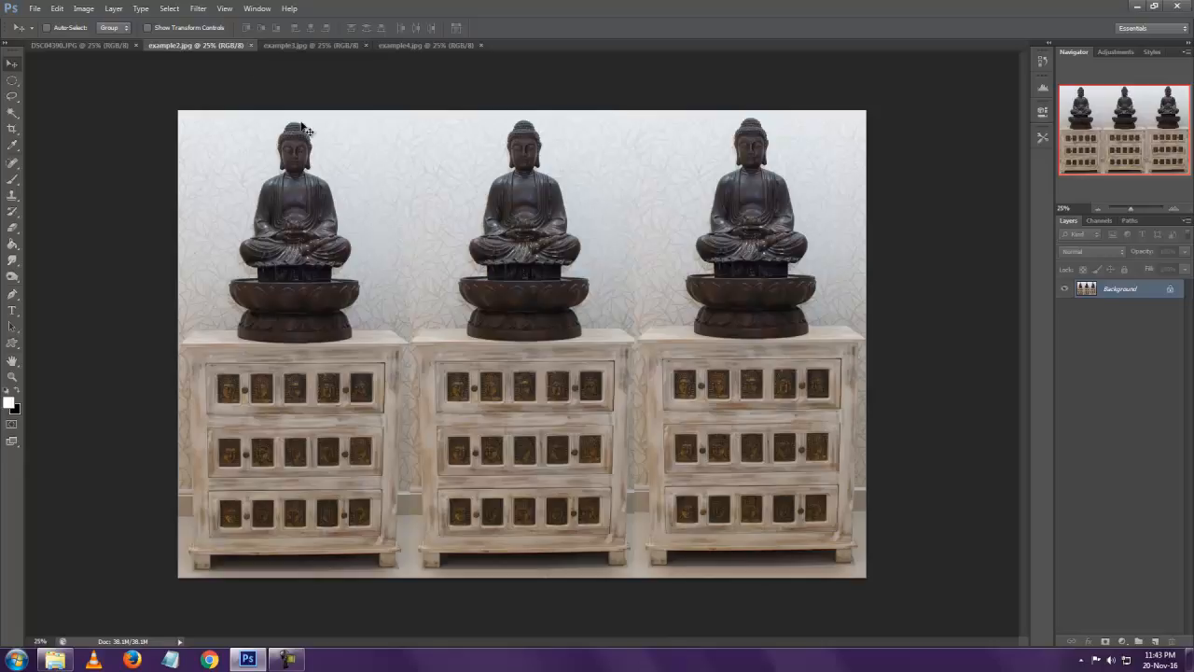
{"action": "left_click", "coordinate": [251, 46]}
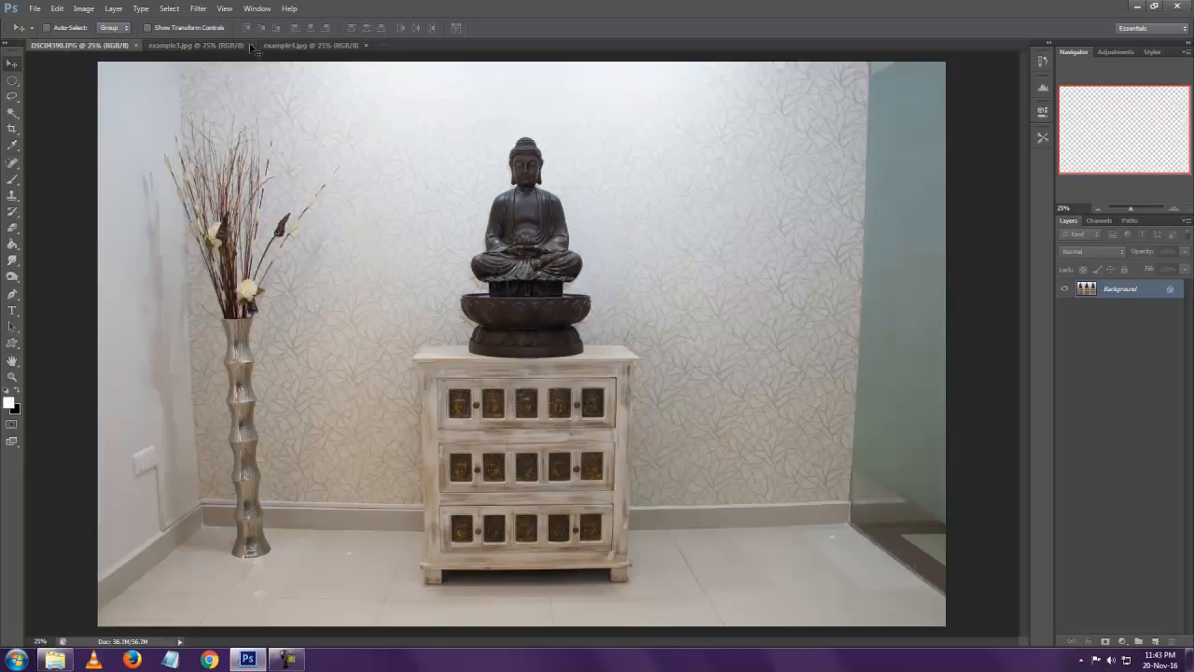
{"action": "left_click", "coordinate": [224, 47]}
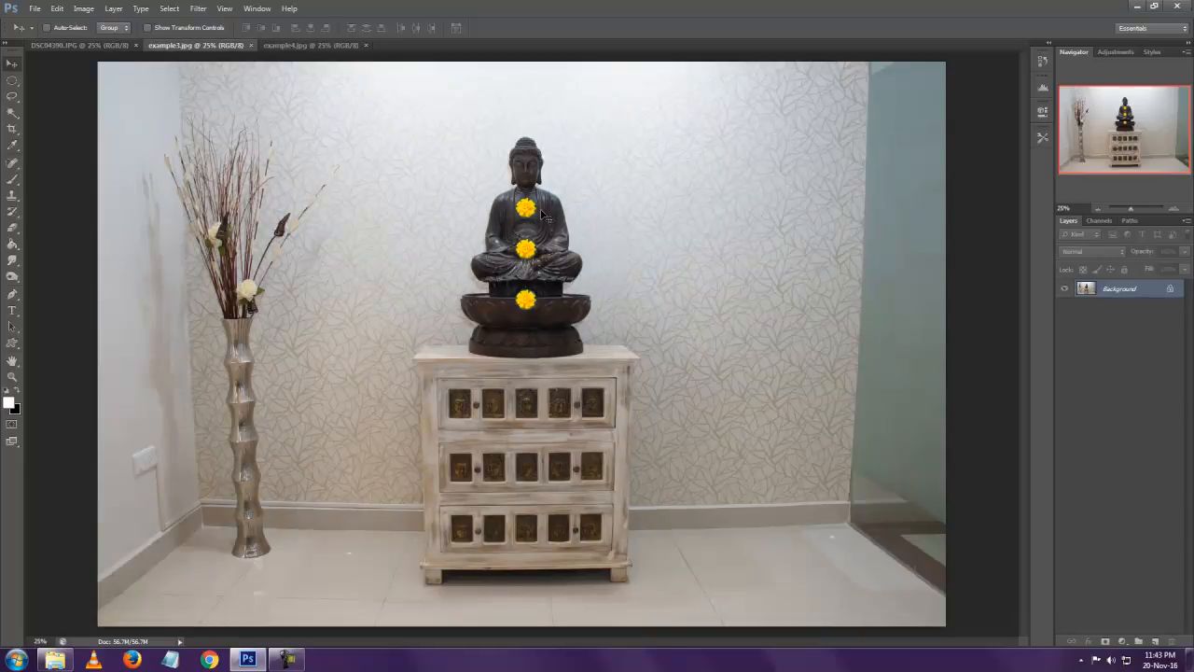
{"action": "left_click", "coordinate": [250, 45]}
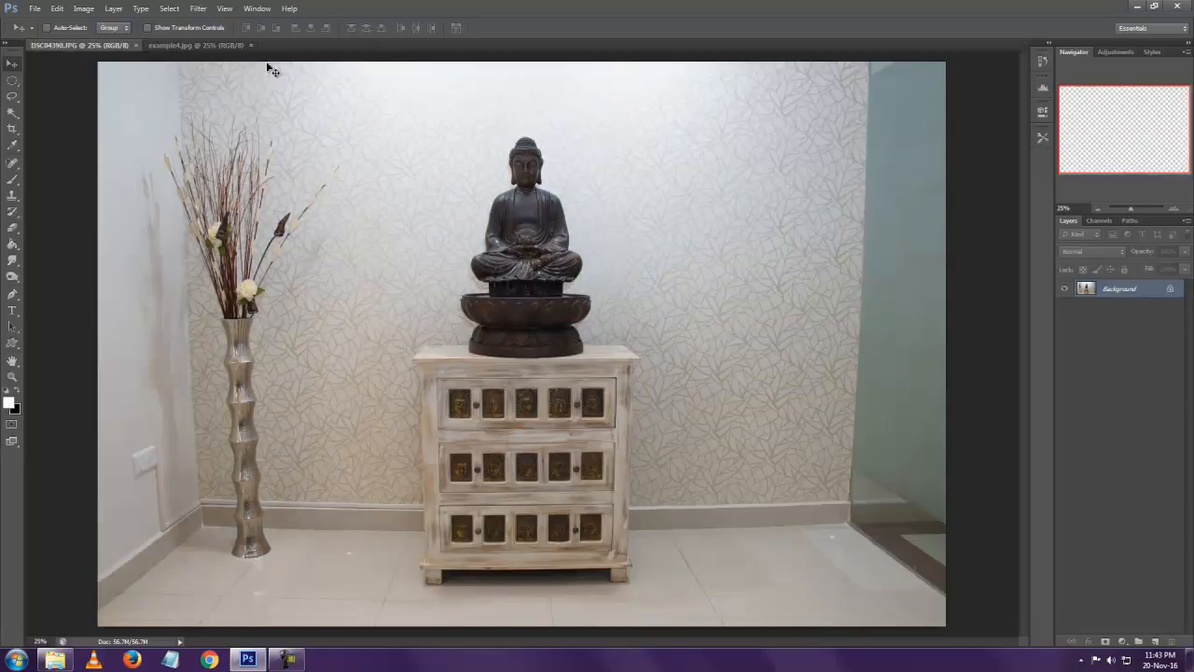
{"action": "left_click", "coordinate": [219, 46]}
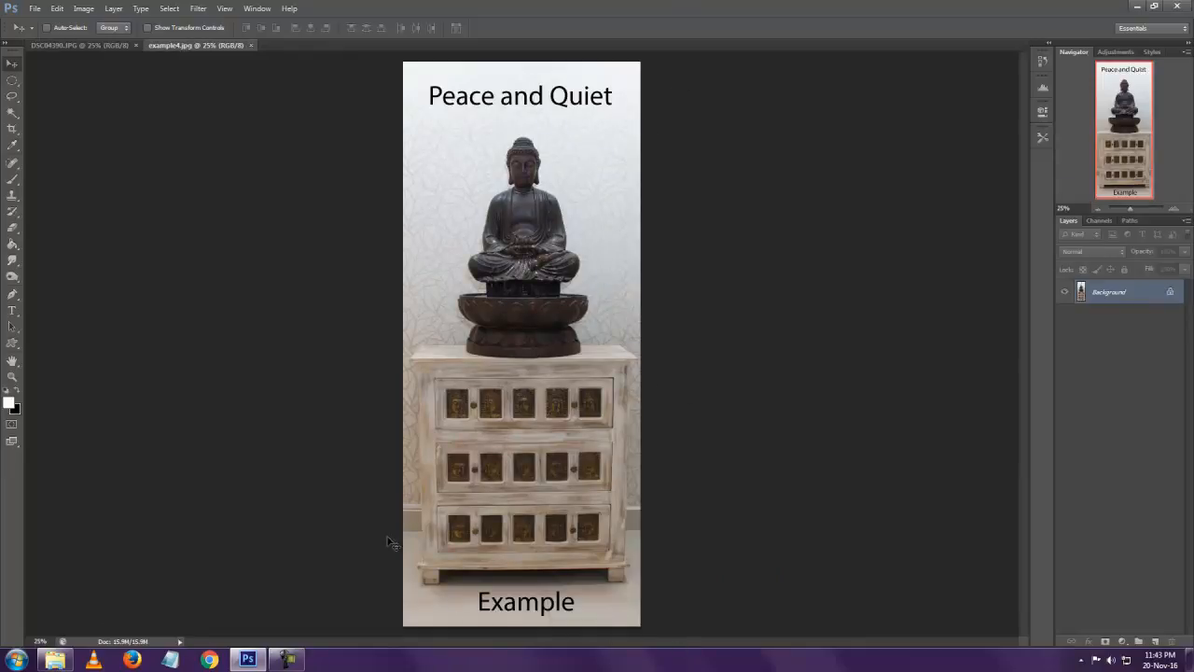
{"action": "left_click", "coordinate": [250, 46]}
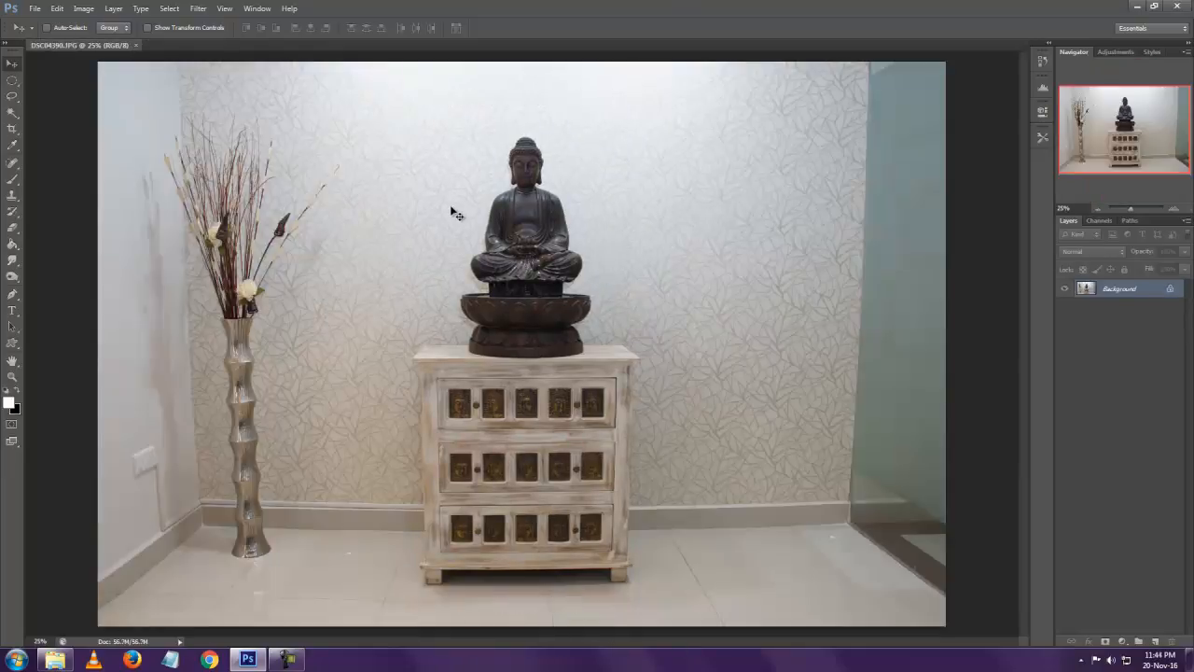